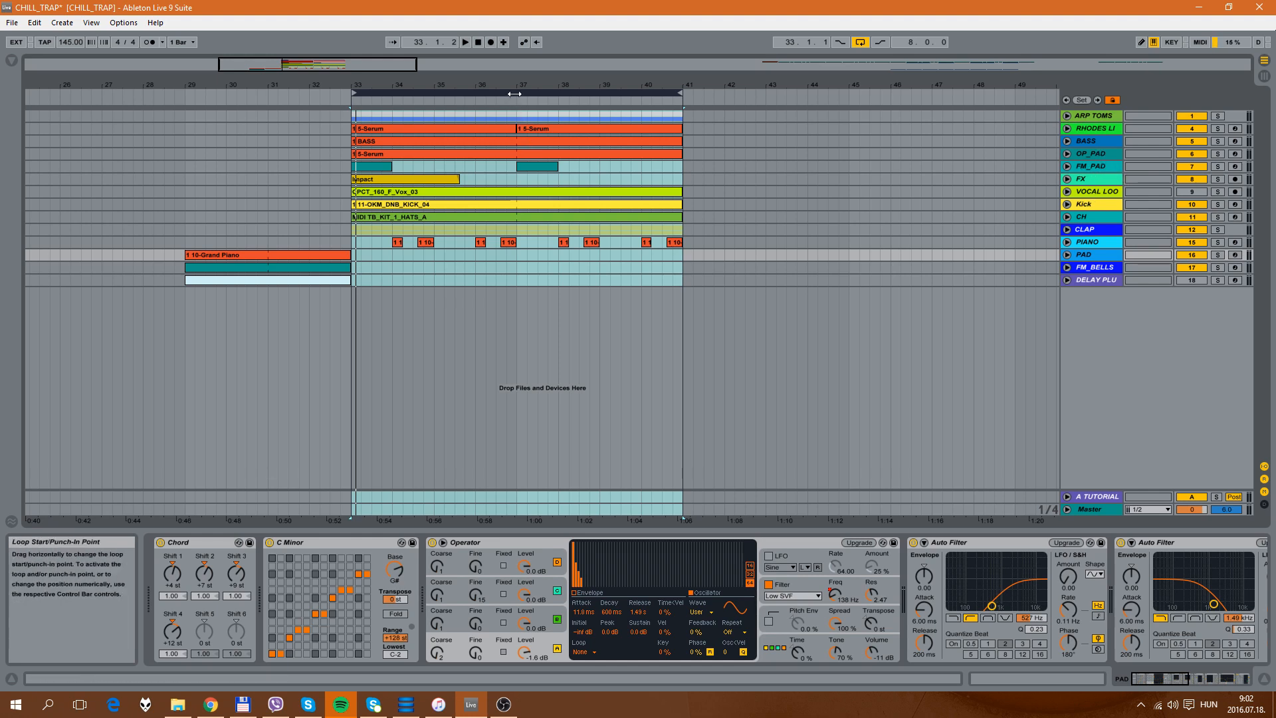
# Step: Audition the ARP TOMS group in solo, including its MAIN_ARP and TOMS tracks separately, then stop playback and fold the group
pyautogui.doubleClick(1087, 118)
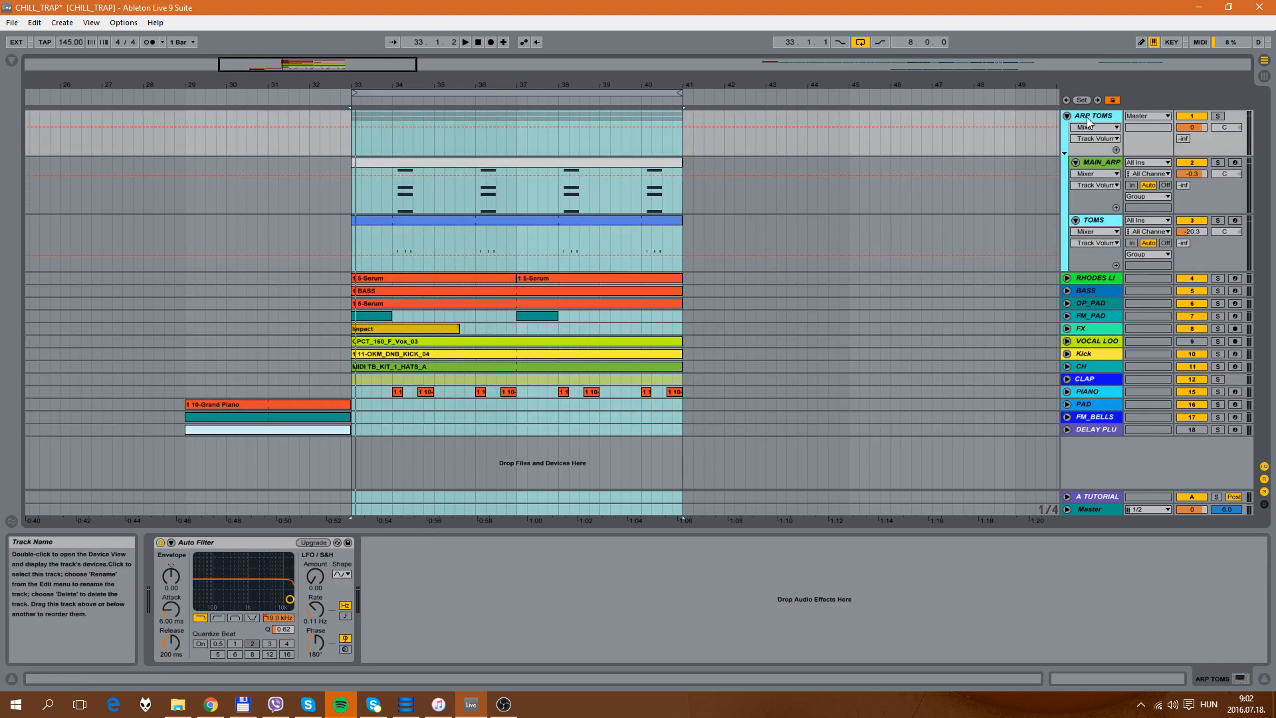
pyautogui.click(1216, 116)
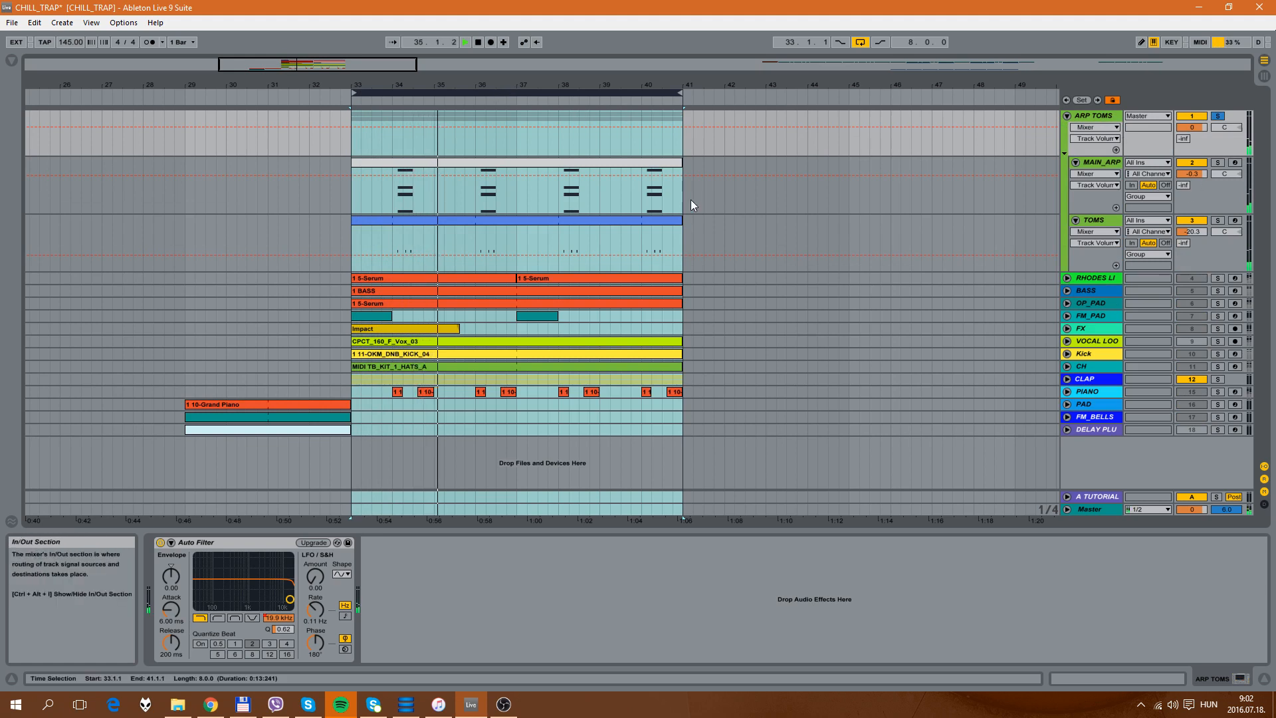
pyautogui.click(1217, 163)
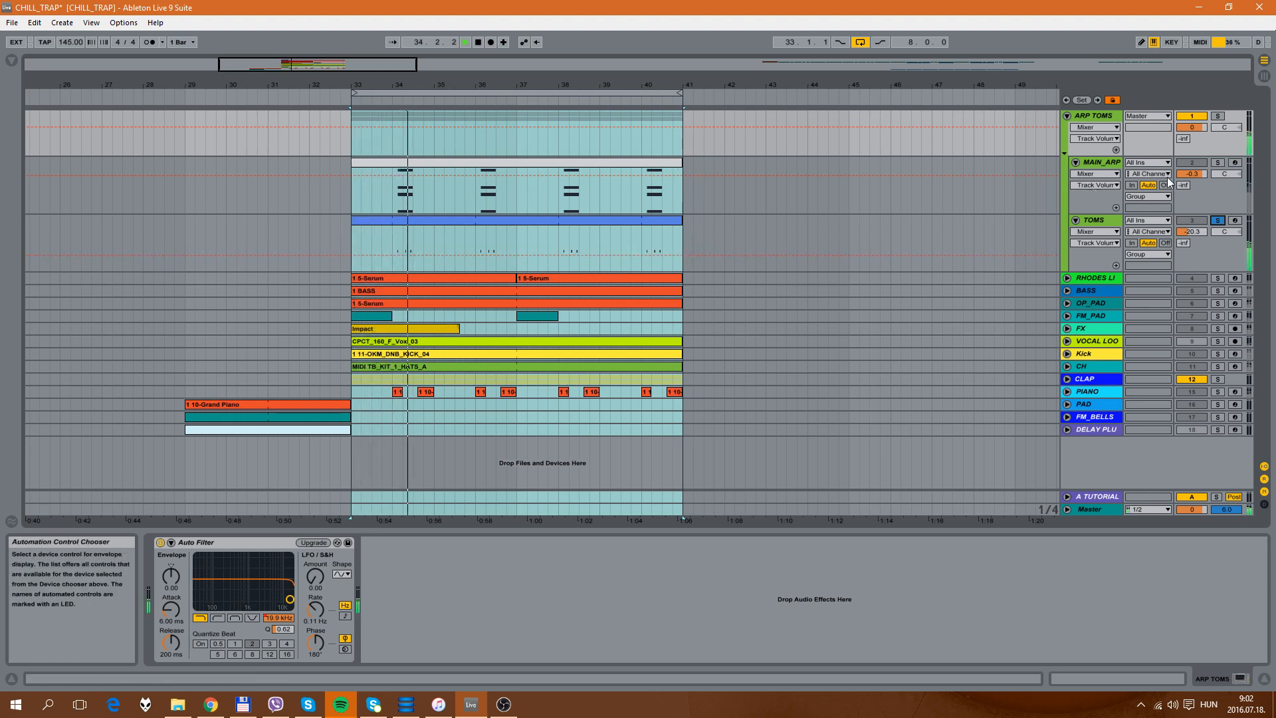
pyautogui.click(1217, 117)
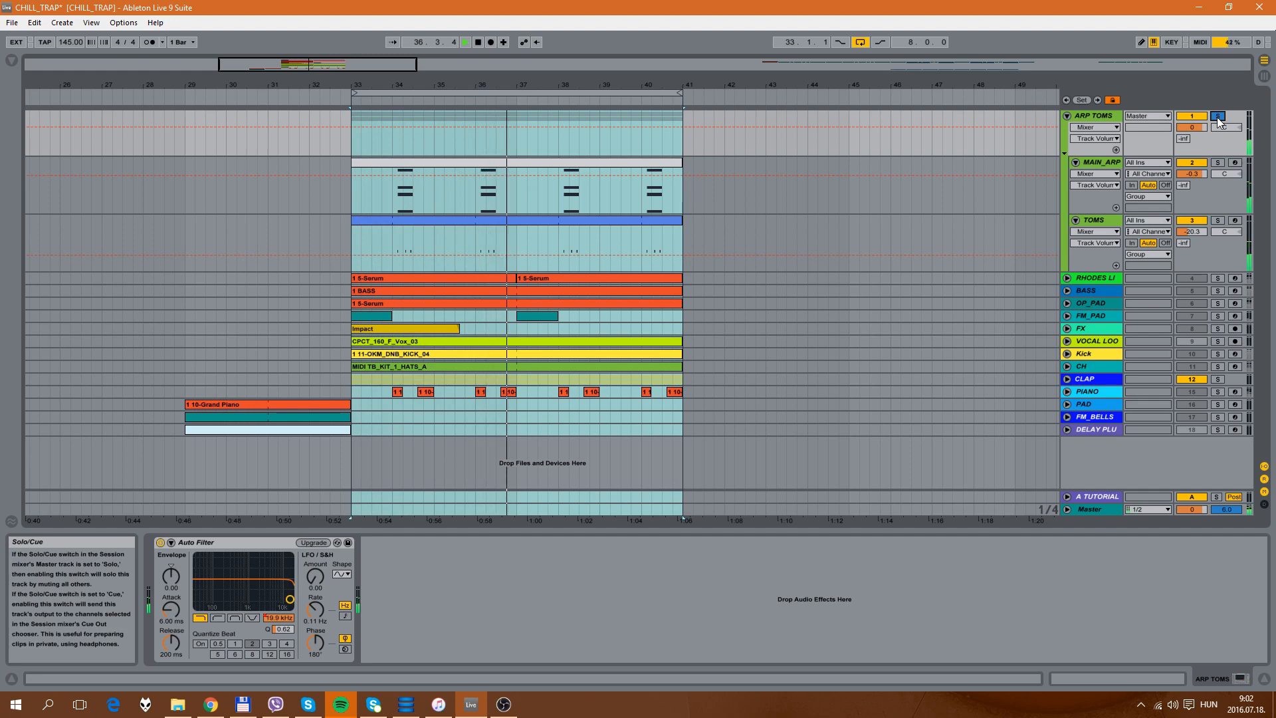
pyautogui.press('space')
pyautogui.click(1067, 117)
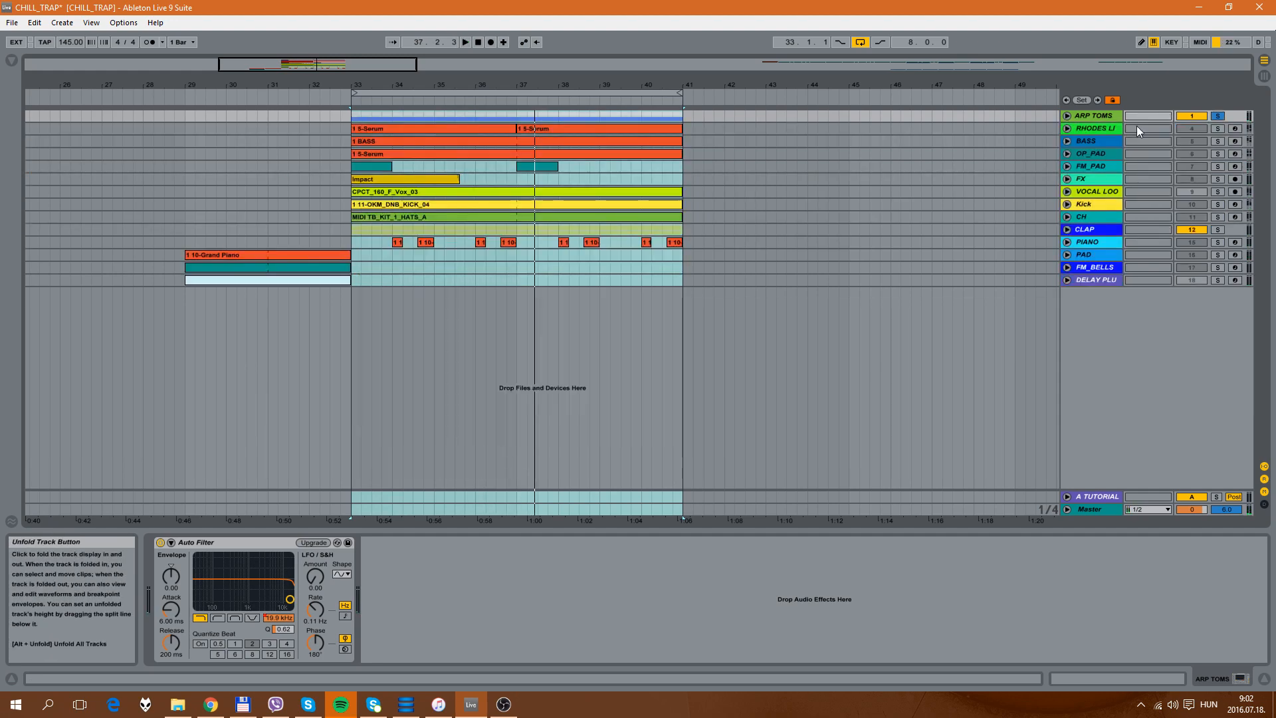
# Step: Unfold the RHODES LI track, show its device chain, and play the loop with only that track soloed
pyautogui.click(1067, 129)
pyautogui.click(1087, 131)
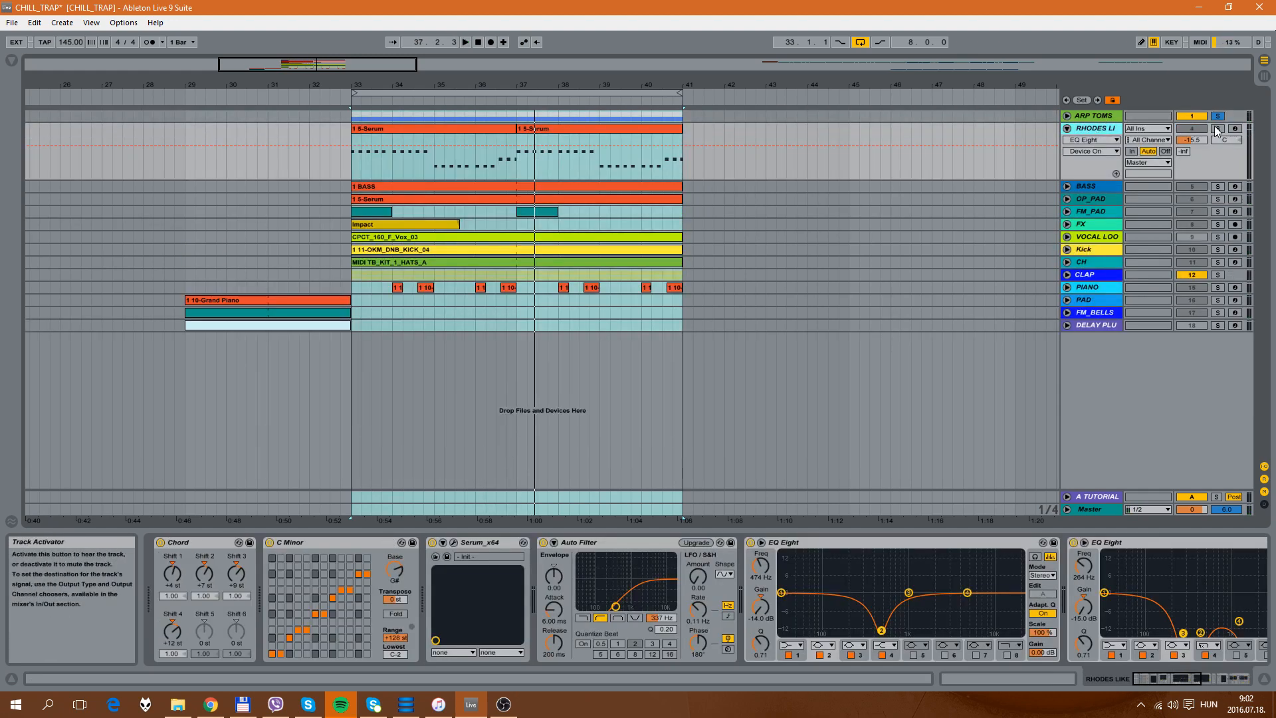
pyautogui.click(1216, 128)
pyautogui.press('space')
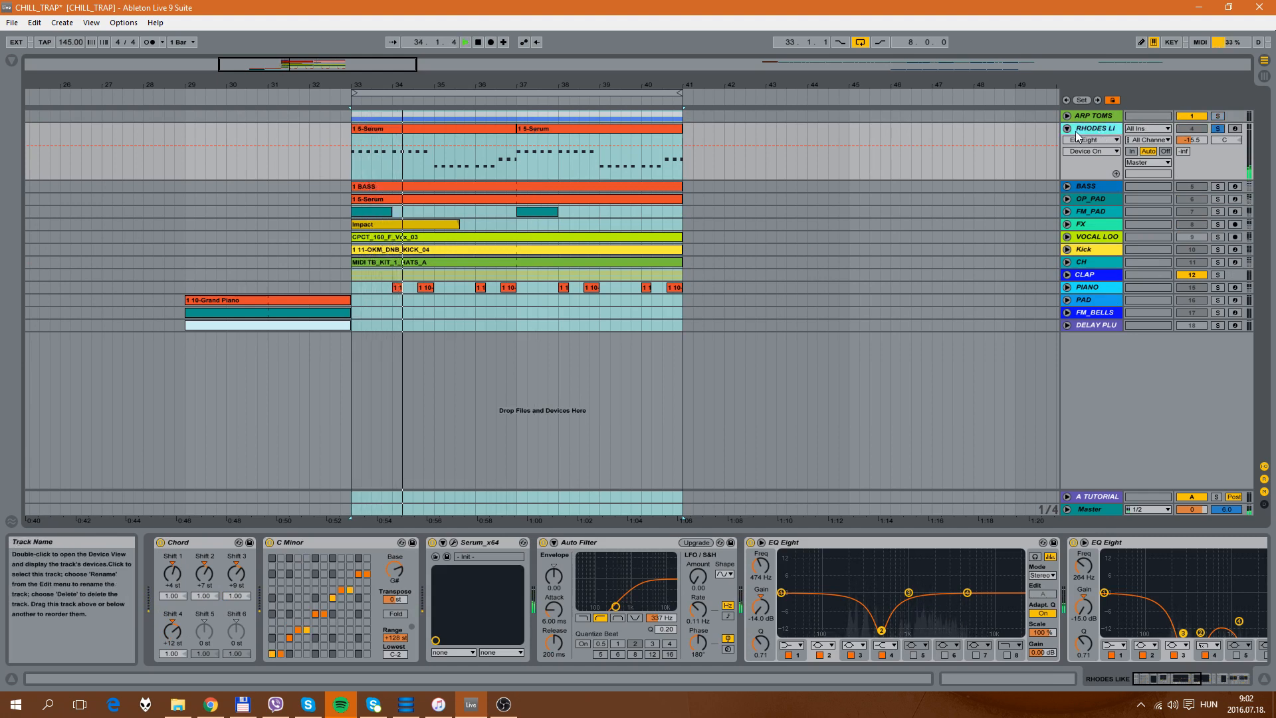
# Step: Examine the notes of both 5-Serum clips on RHODES LI in an enlarged note editor, then hide the editor and stop playback
pyautogui.doubleClick(501, 127)
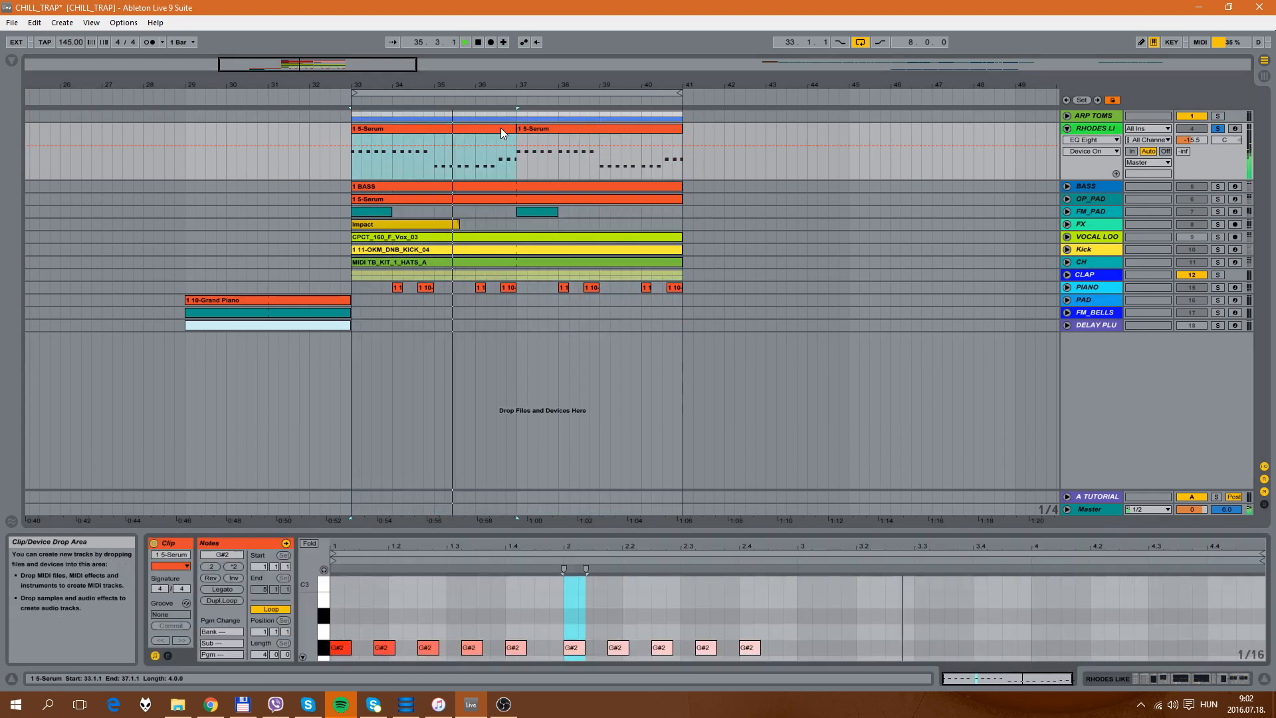
pyautogui.moveTo(675, 535); pyautogui.dragTo(638, 338)
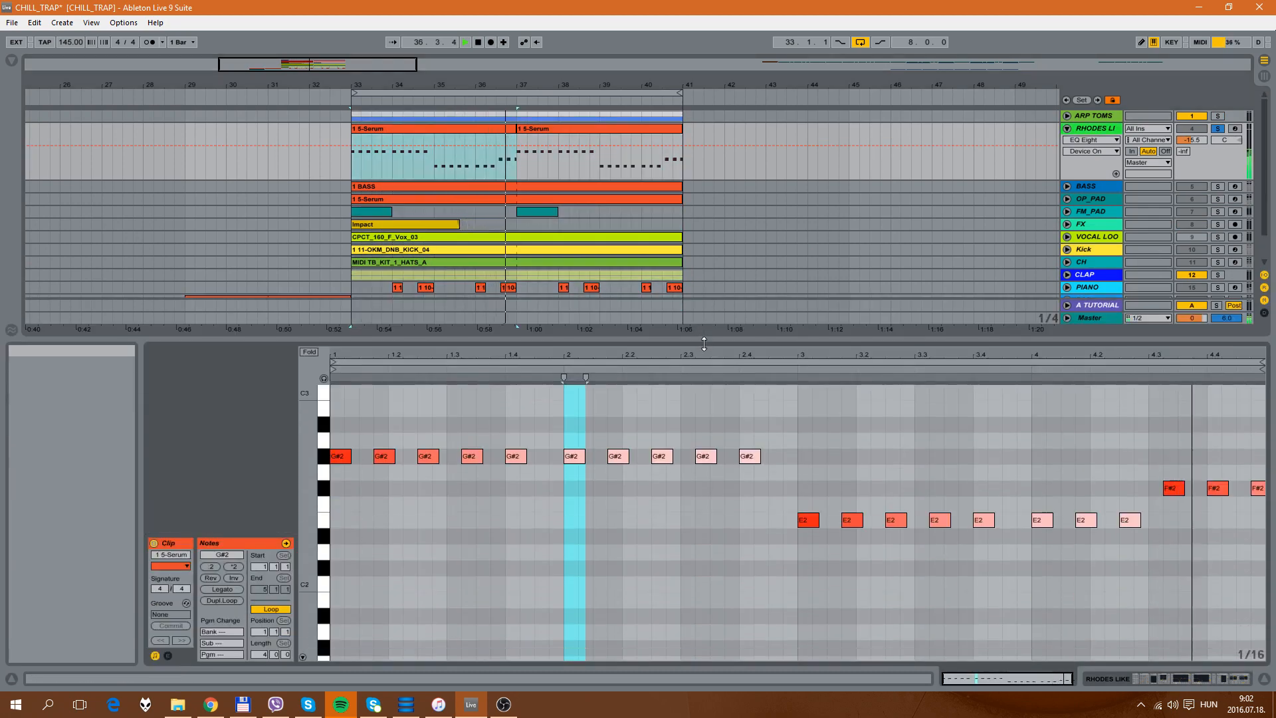
pyautogui.click(601, 129)
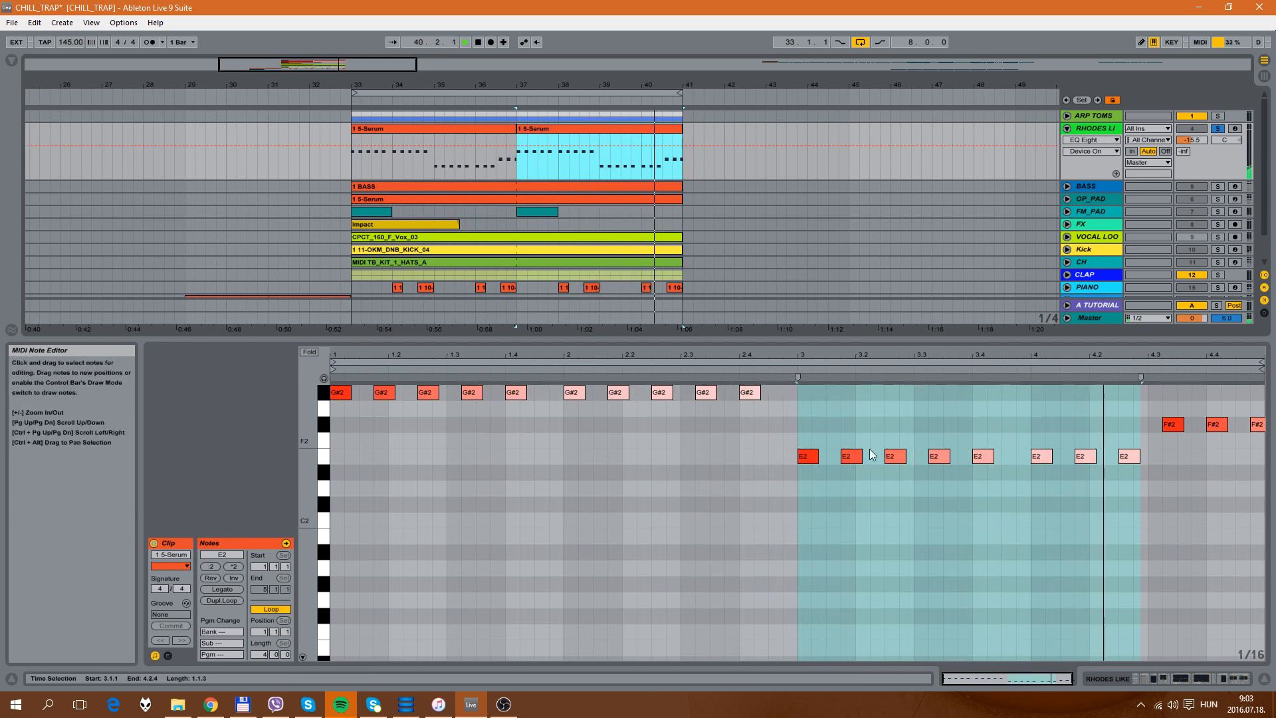
pyautogui.click(555, 450)
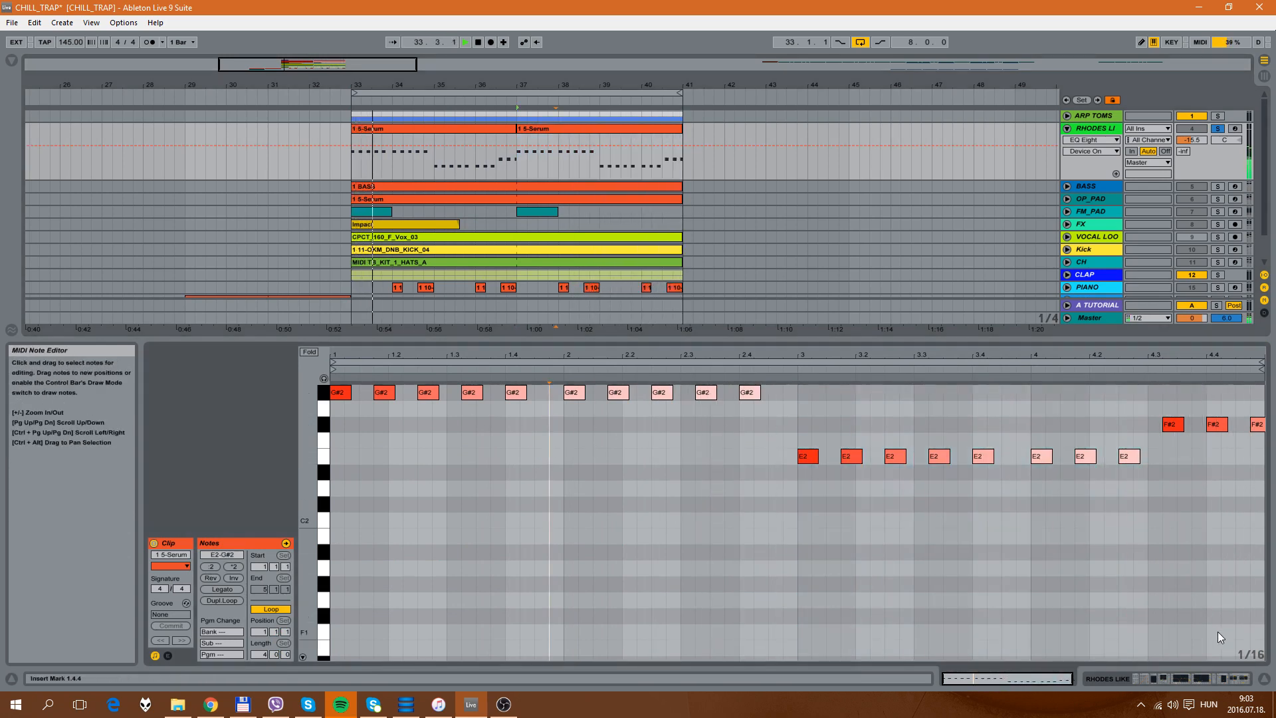
pyautogui.click(1263, 679)
pyautogui.press('space')
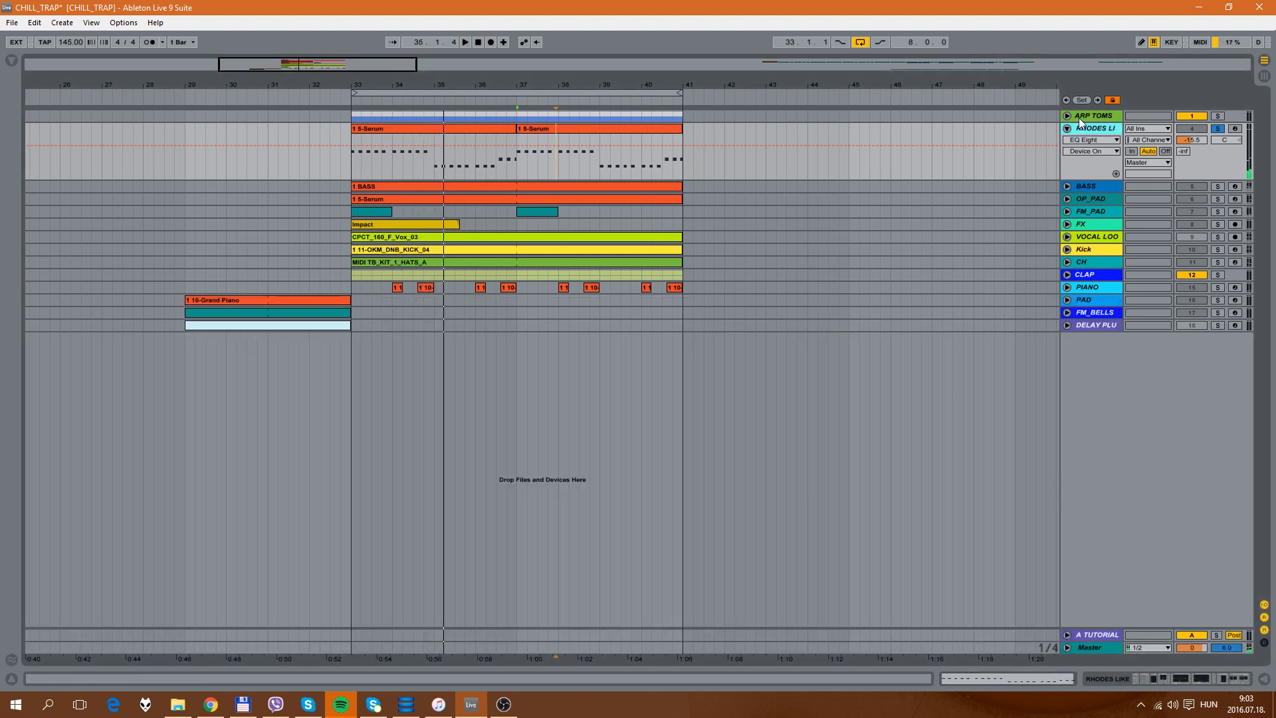
# Step: Unfold the BASS track and play the bar 33 to 41 loop with the bass soloed
pyautogui.click(1068, 187)
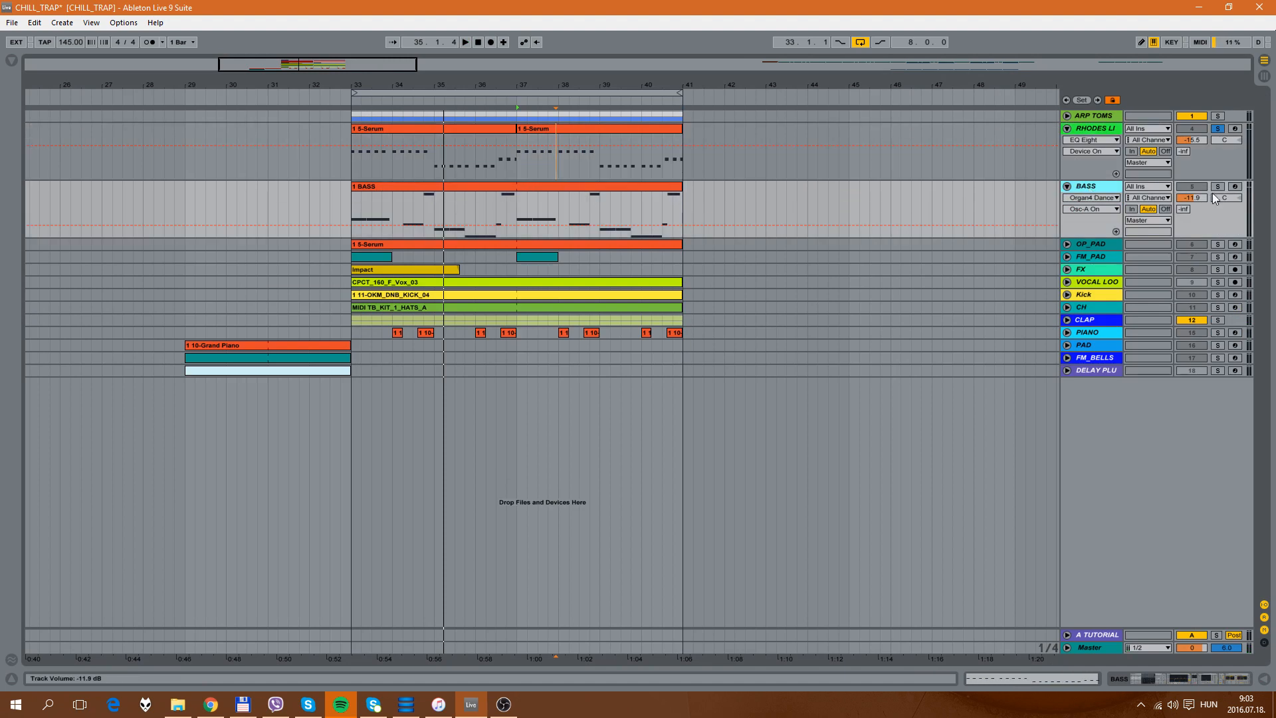
pyautogui.click(491, 89)
pyautogui.press('space')
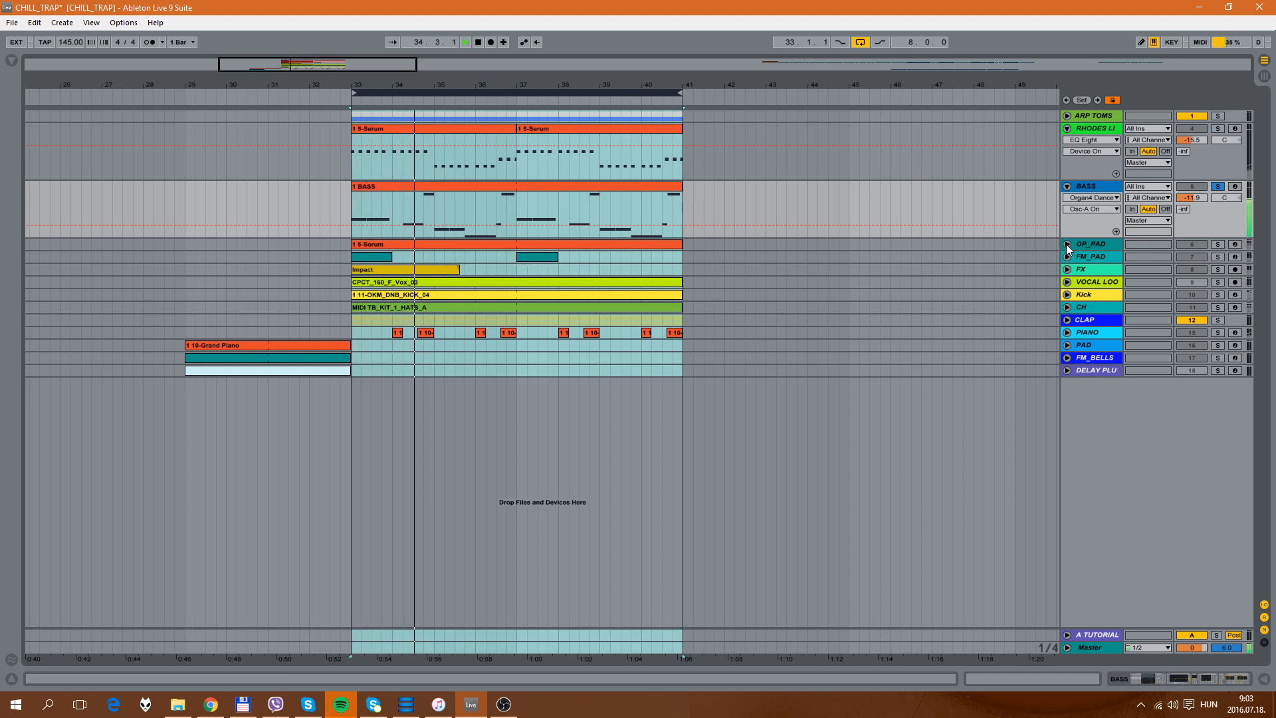
# Step: Unfold the OP_PAD track and play the loop with only that pad soloed
pyautogui.click(1093, 247)
pyautogui.press('space')
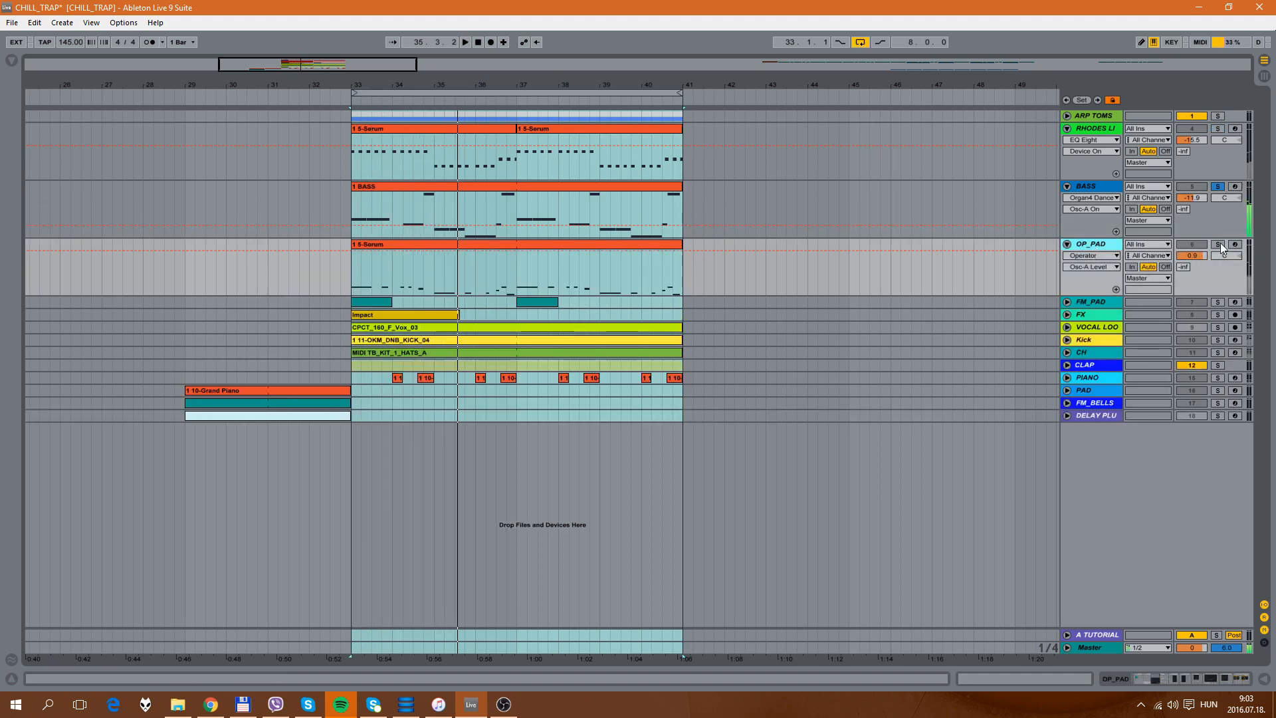
pyautogui.click(1217, 243)
pyautogui.press('space')
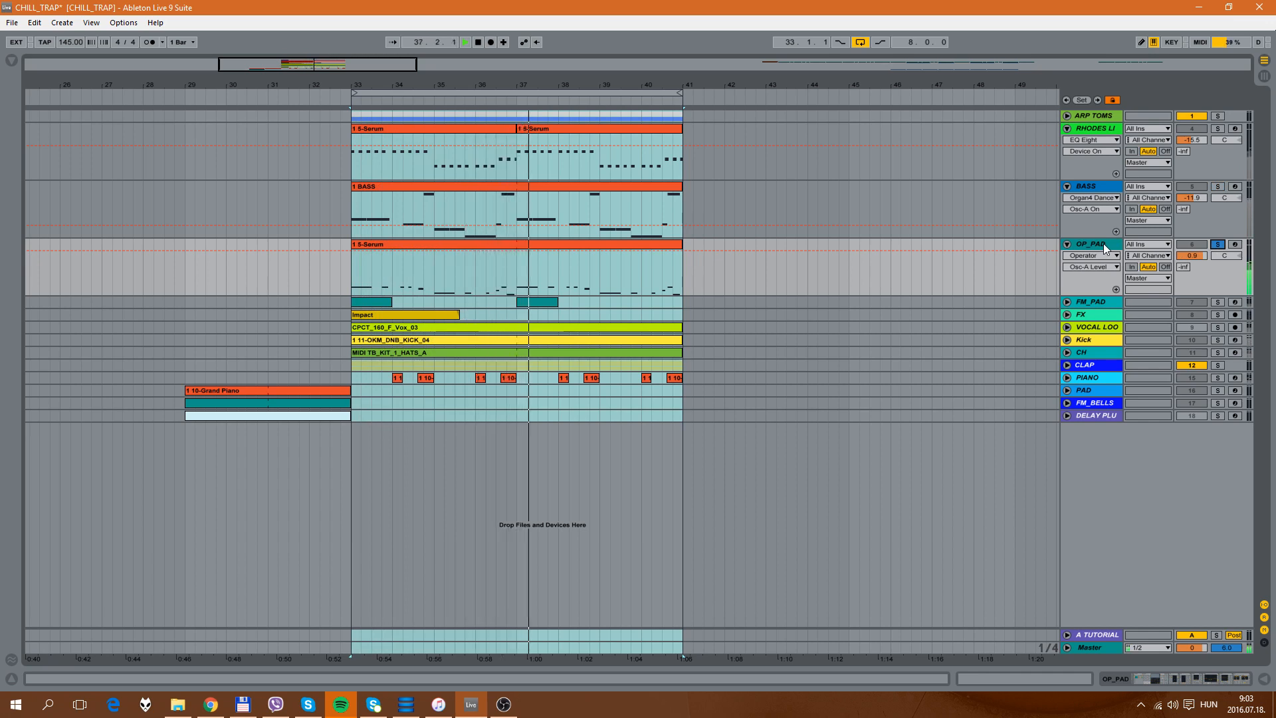
# Step: Unfold the FM_PAD track and fold the RHODES LI, BASS and OP_PAD tracks
pyautogui.click(1067, 302)
pyautogui.click(1068, 128)
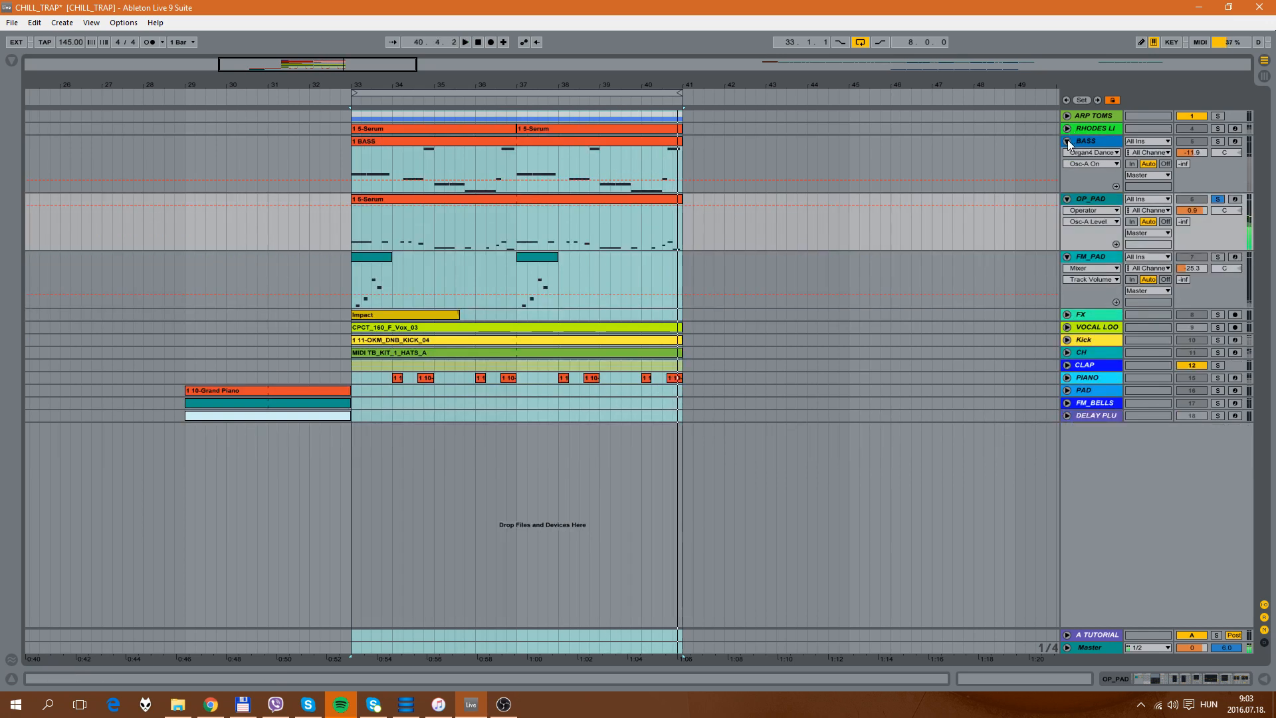
pyautogui.click(1067, 140)
pyautogui.click(1067, 154)
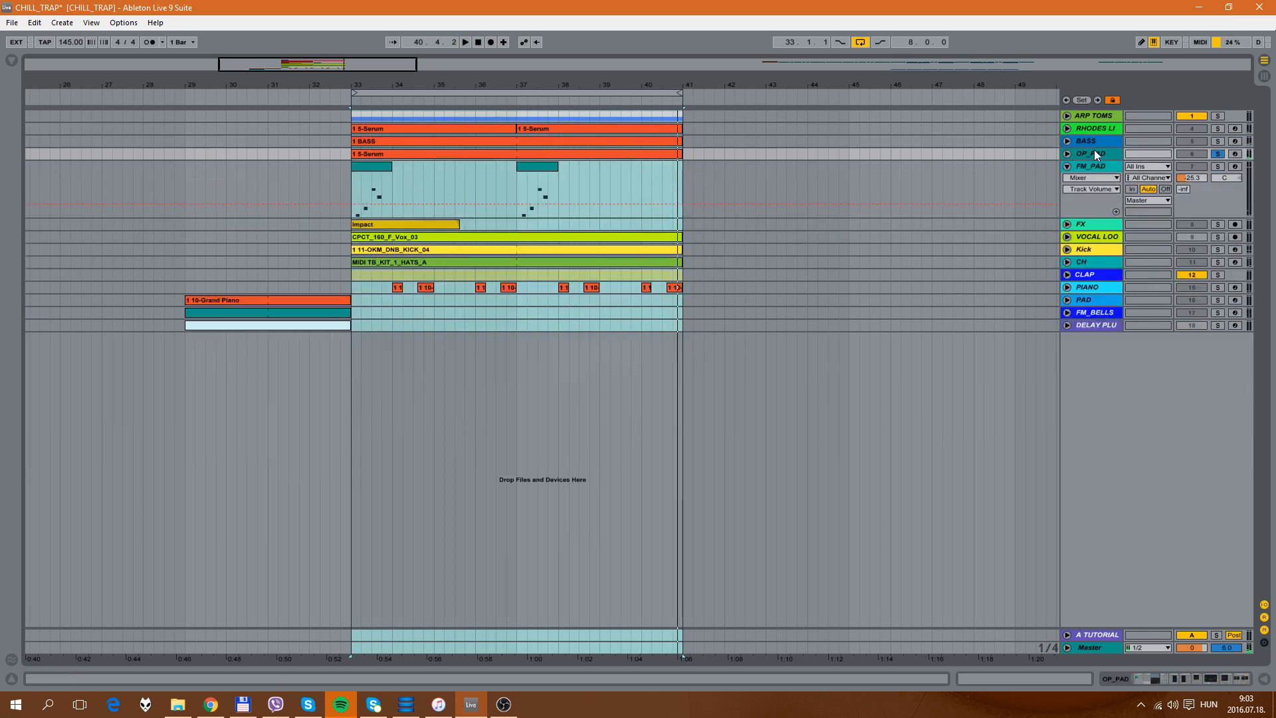
# Step: Solo the FM_PAD track and play from its first clip at bar 33
pyautogui.click(1218, 167)
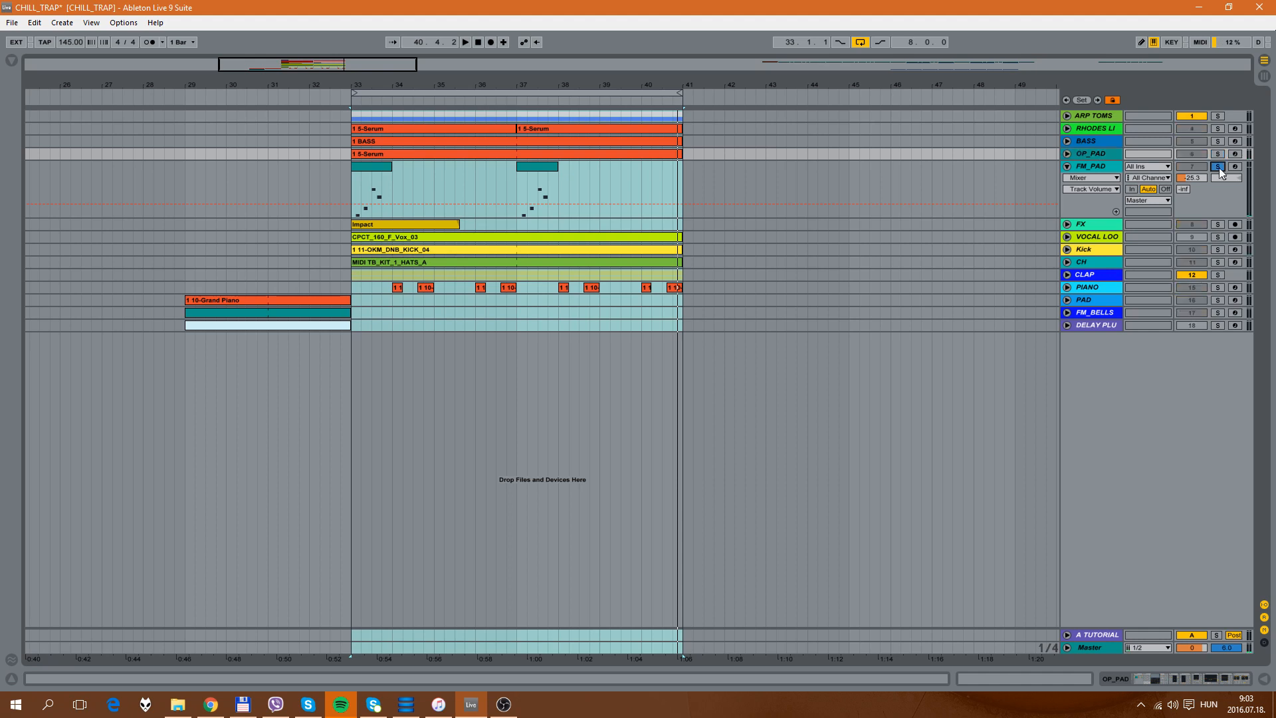
pyautogui.click(514, 92)
pyautogui.click(1094, 166)
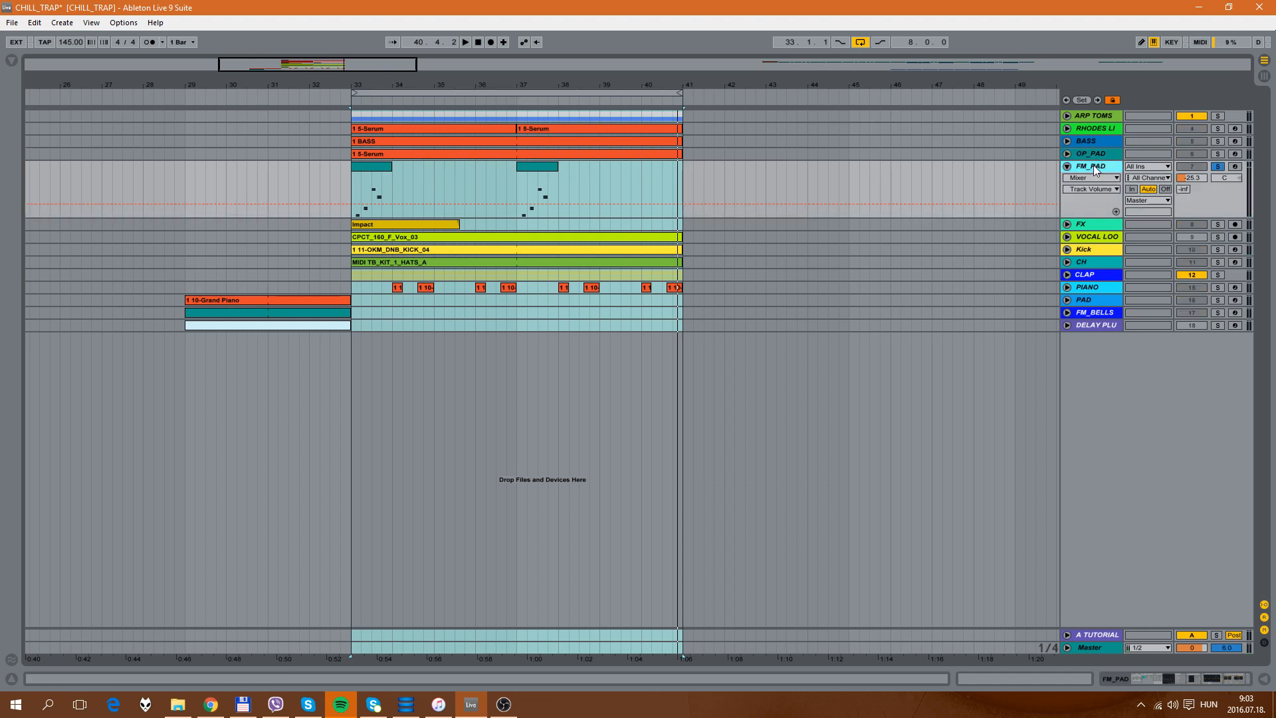
pyautogui.click(358, 171)
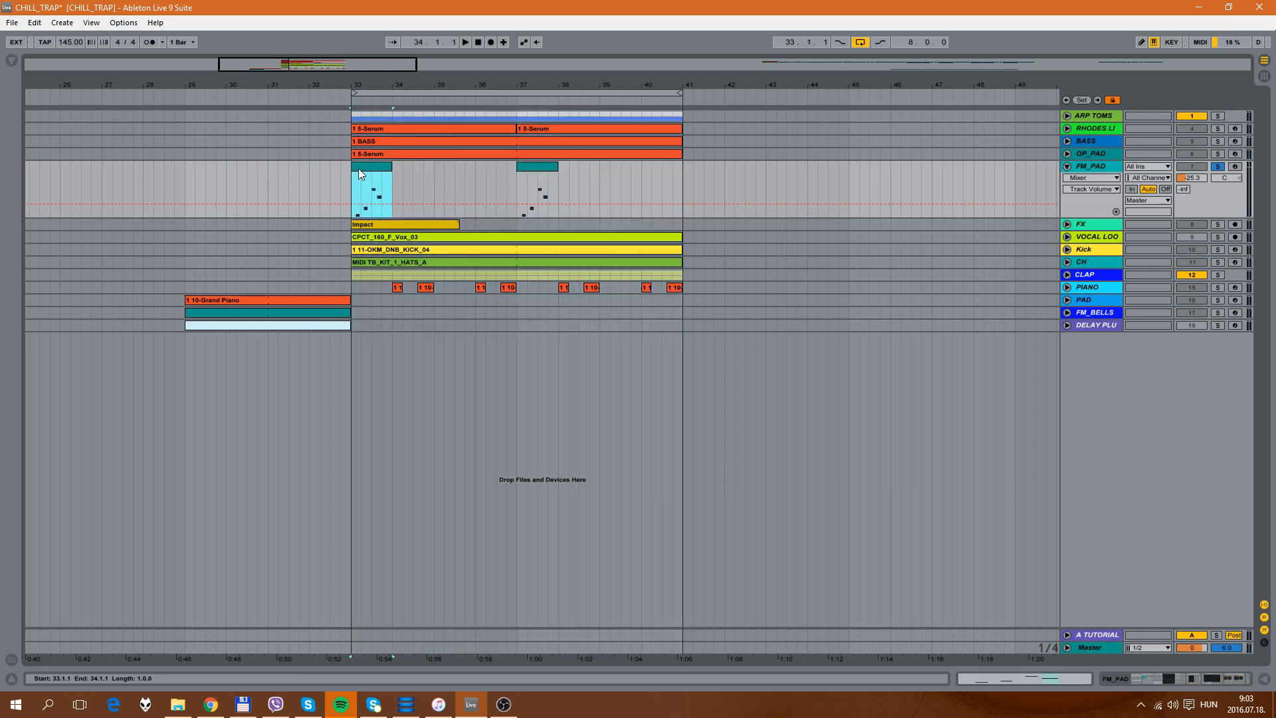
pyautogui.press('space')
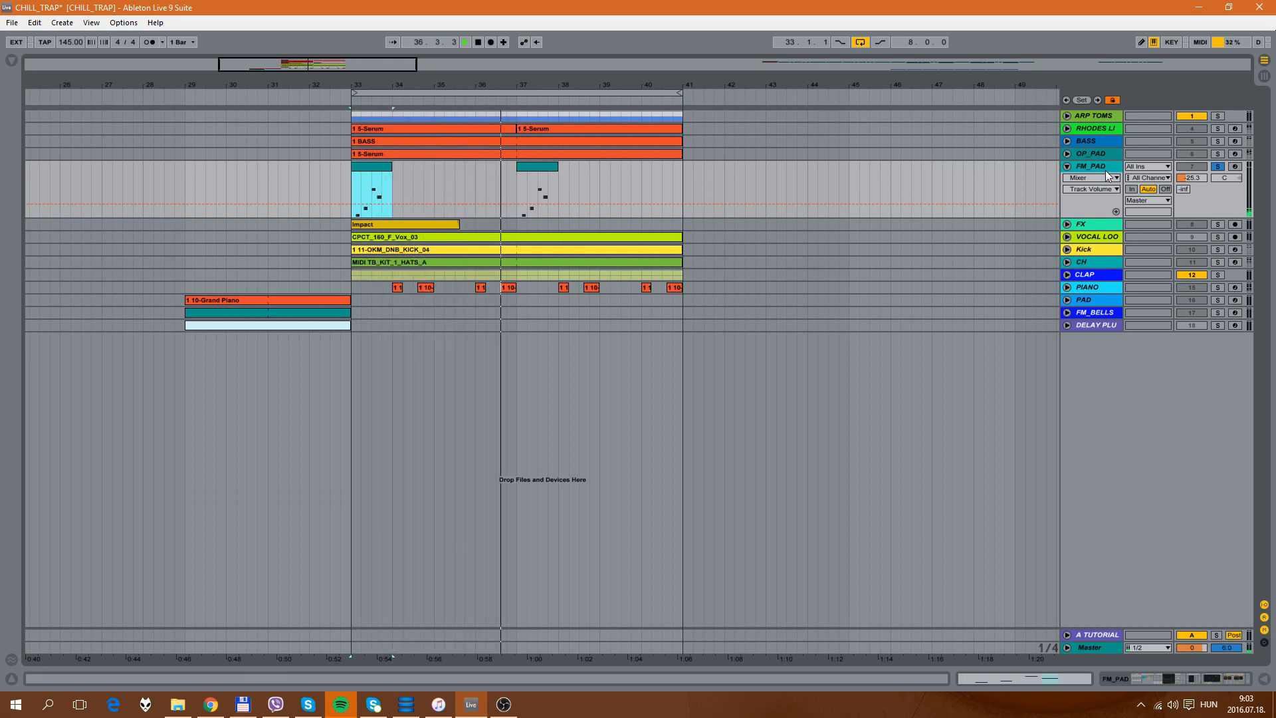
# Step: Unfold the FX track, solo it and audition its Impact clip
pyautogui.click(1066, 224)
pyautogui.click(1087, 225)
pyautogui.click(1217, 225)
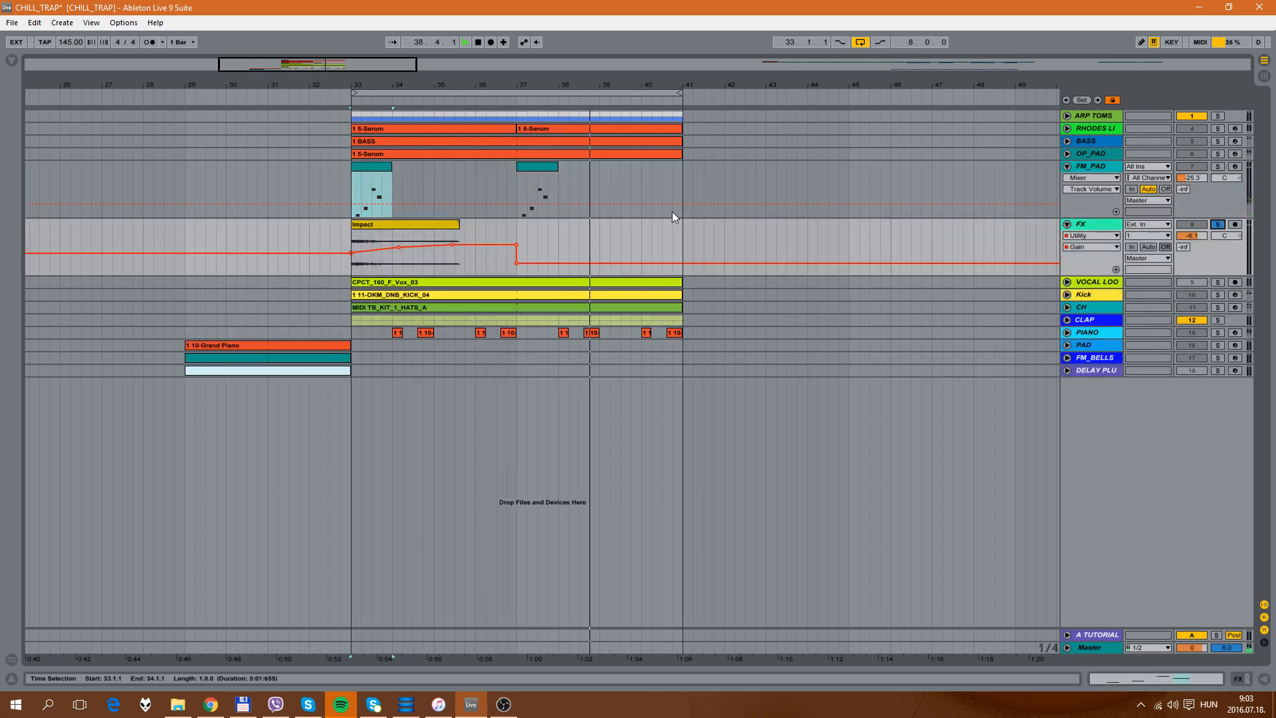
pyautogui.click(410, 224)
# Step: Unfold and select the VOCAL LOOP track to view its waveform, and fold the FX and FM_PAD tracks
pyautogui.click(1067, 282)
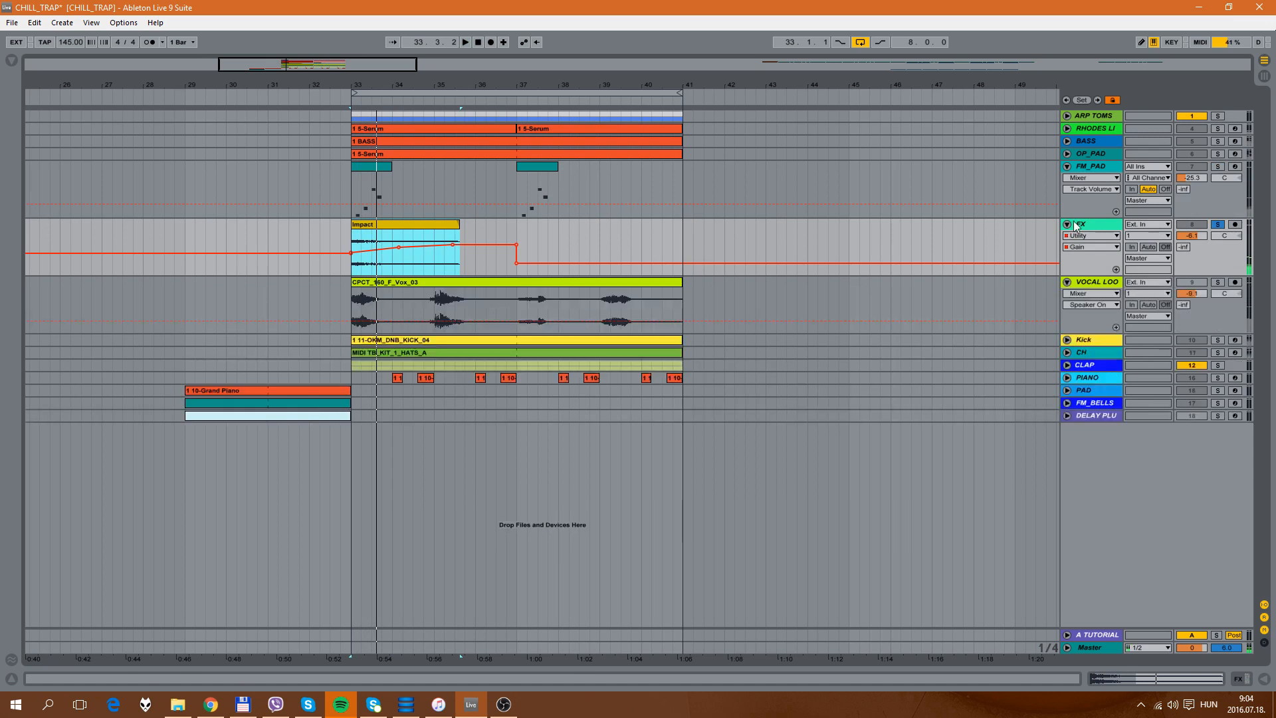
pyautogui.click(1067, 224)
pyautogui.click(1067, 167)
pyautogui.click(1105, 193)
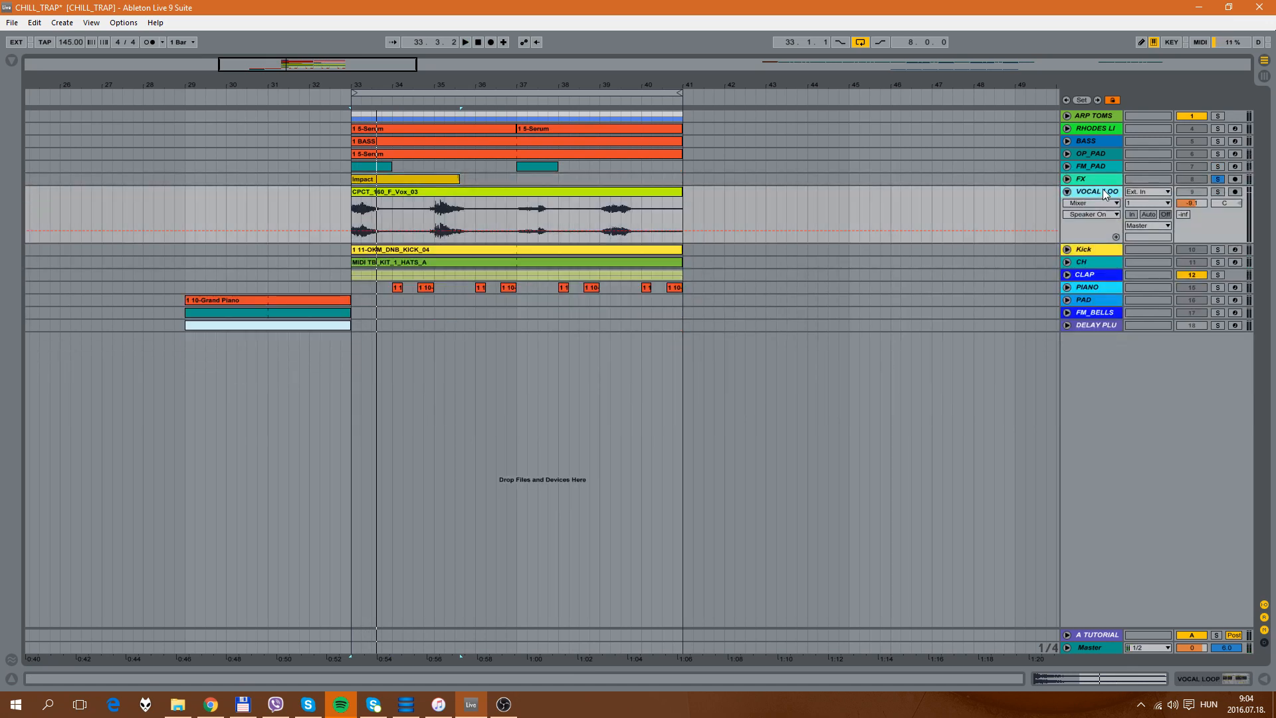
# Step: Fold the vocal loop track, unfold Kick, and play the bar 33 to 41 loop with the kick soloed
pyautogui.click(1067, 249)
pyautogui.click(1066, 192)
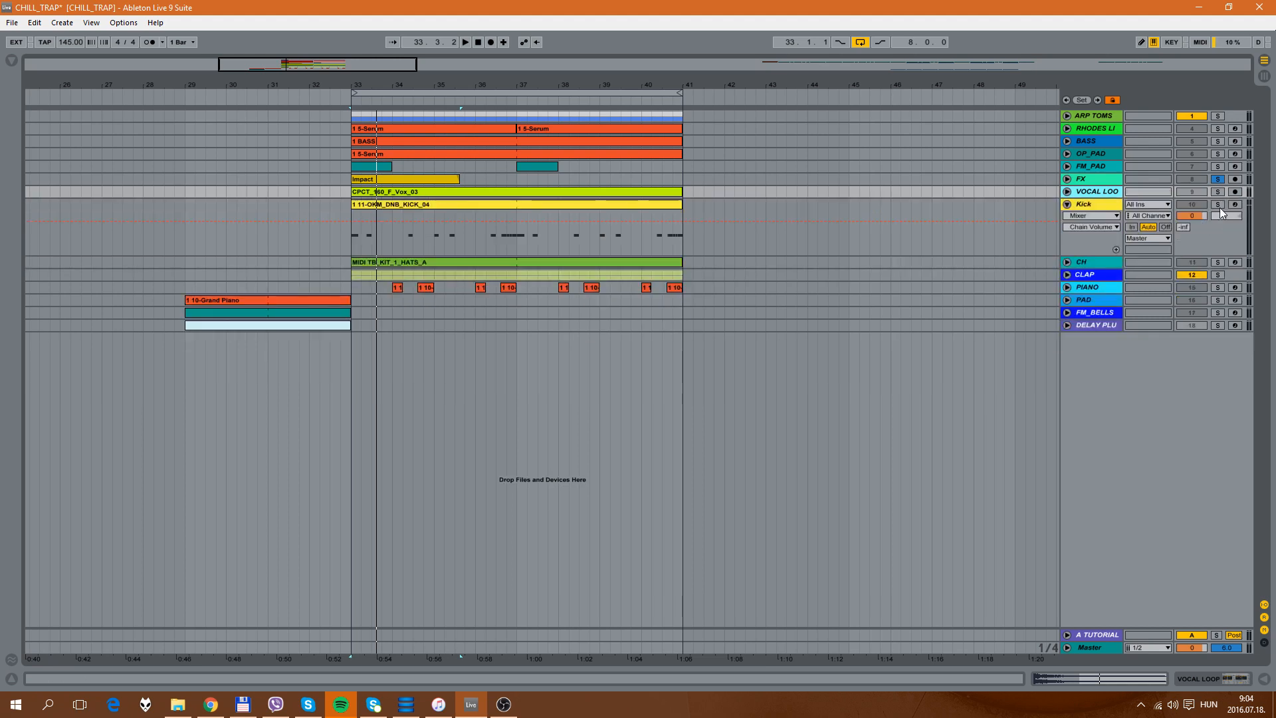
pyautogui.click(520, 91)
pyautogui.press('space')
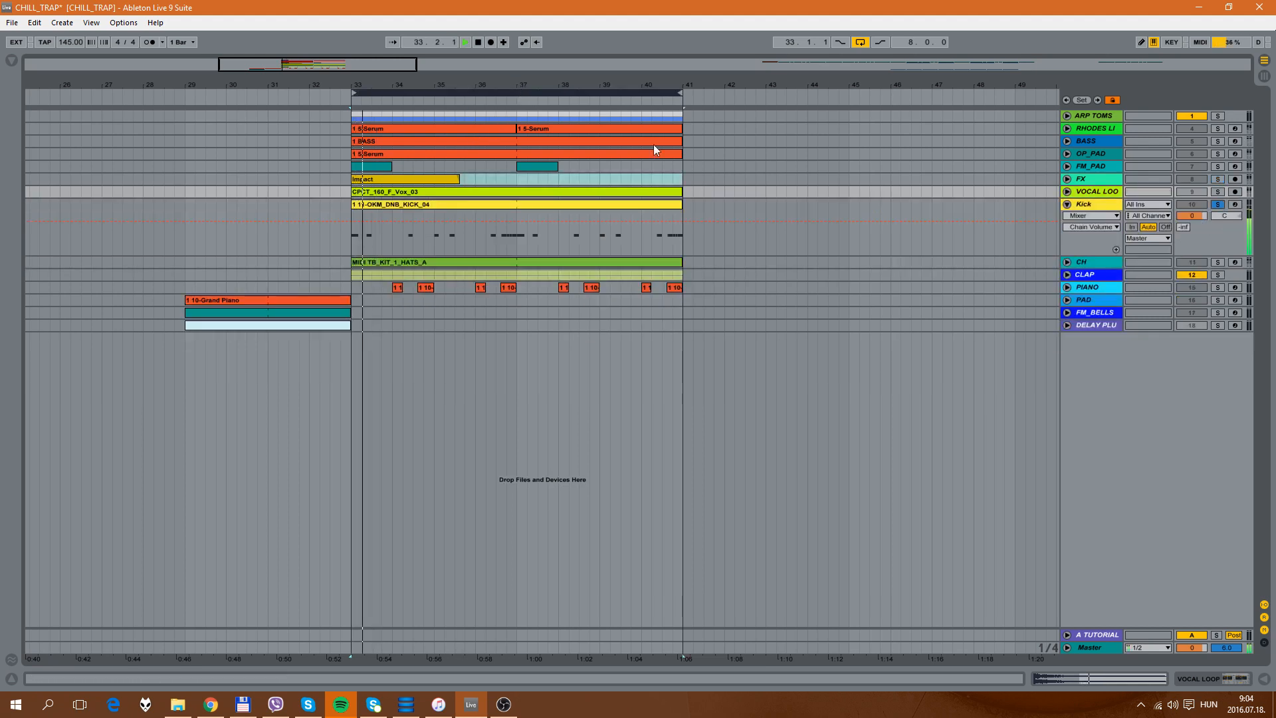
pyautogui.click(1094, 203)
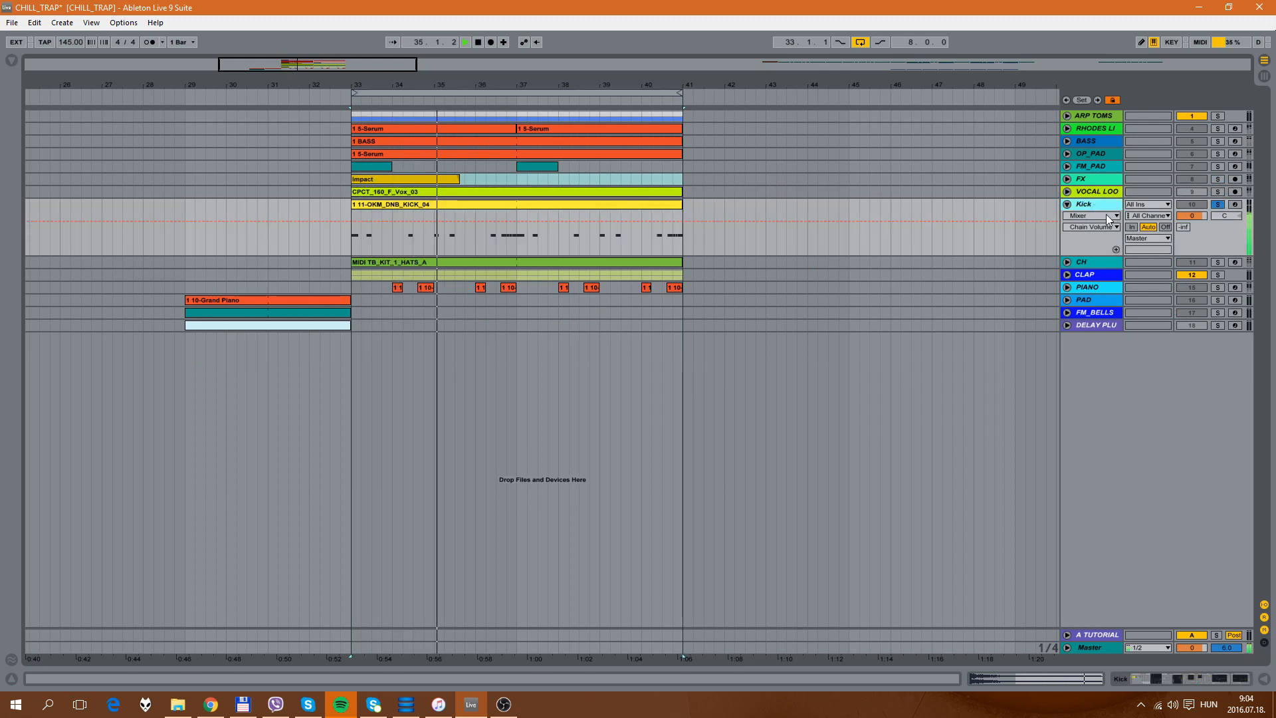
# Step: Unfold the CH hi-hat track, audition it in solo, and fold the Kick track
pyautogui.click(1067, 261)
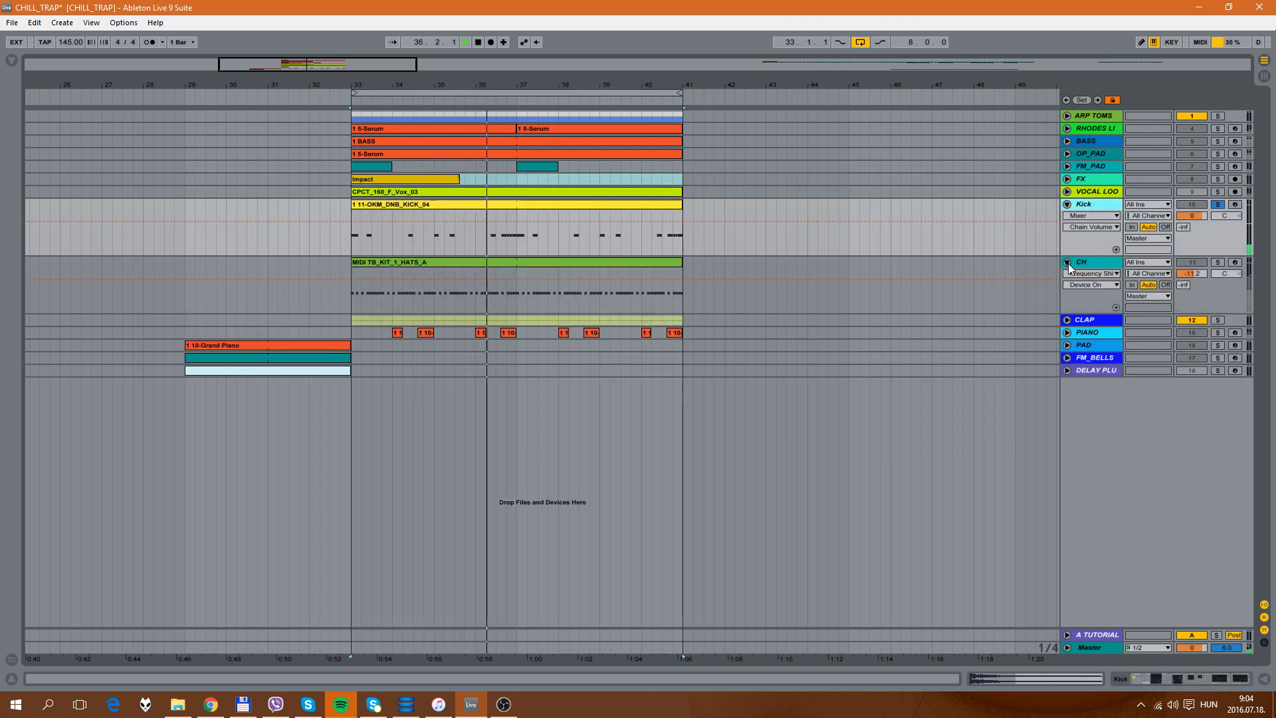
pyautogui.click(1217, 261)
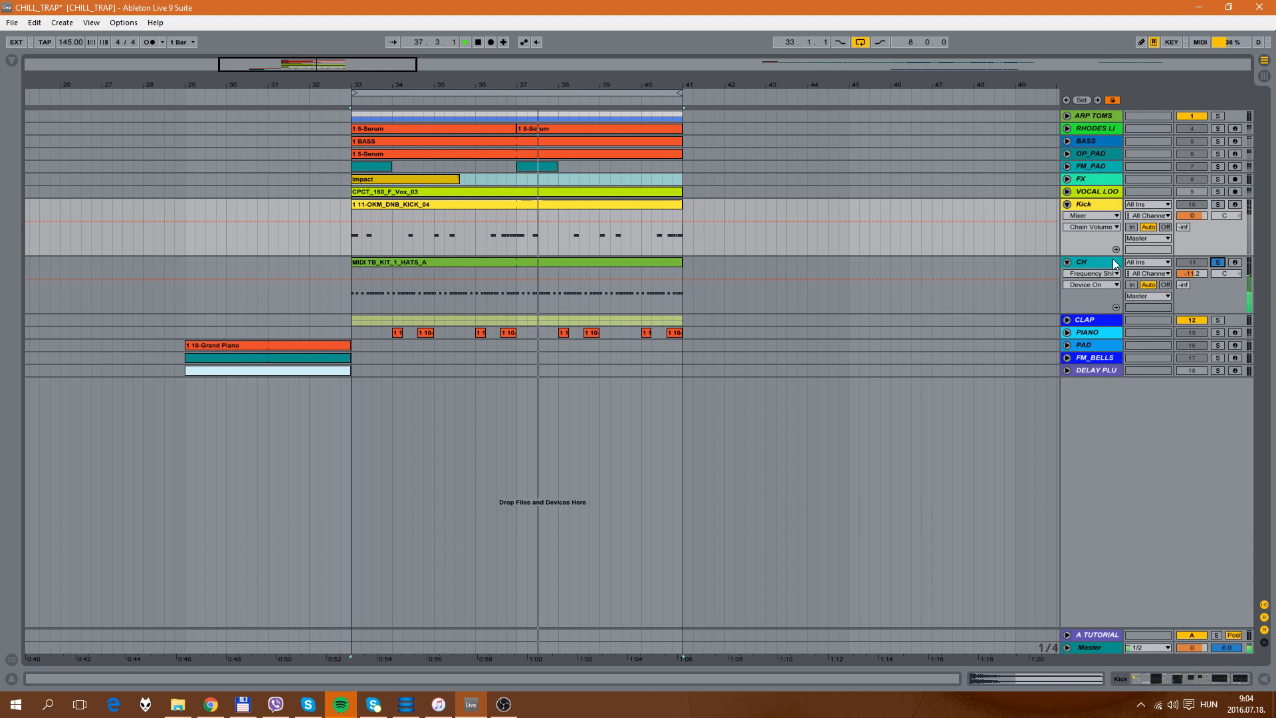
pyautogui.click(1067, 204)
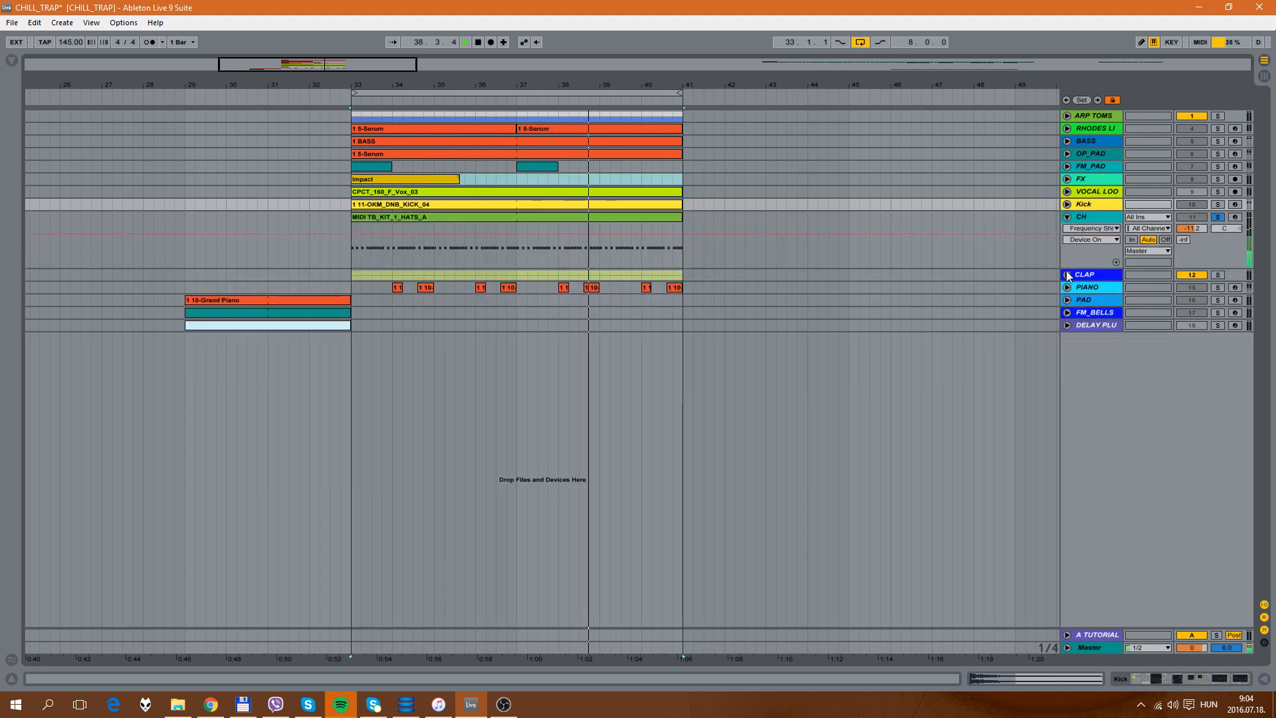
# Step: Unfold the CLAP group and fold CH, then audition the whole clap group and its 13 Operator layer in solo
pyautogui.click(1067, 274)
pyautogui.click(1067, 217)
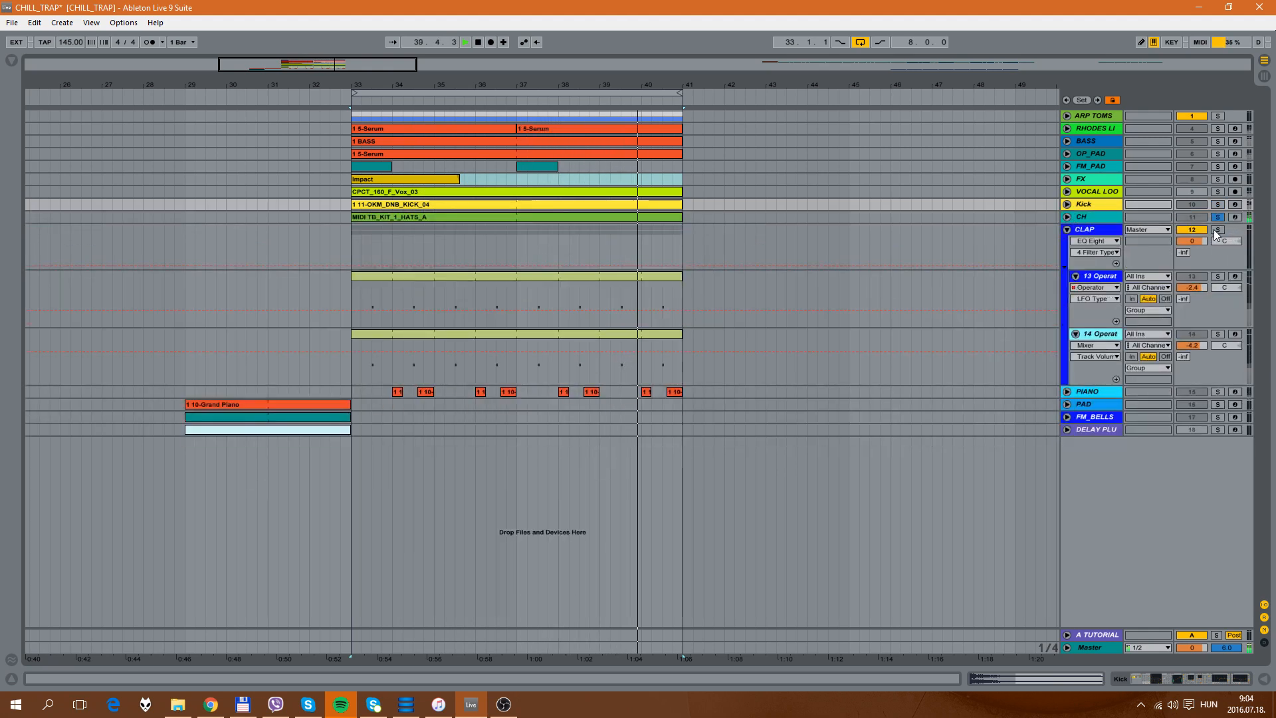
pyautogui.click(1217, 230)
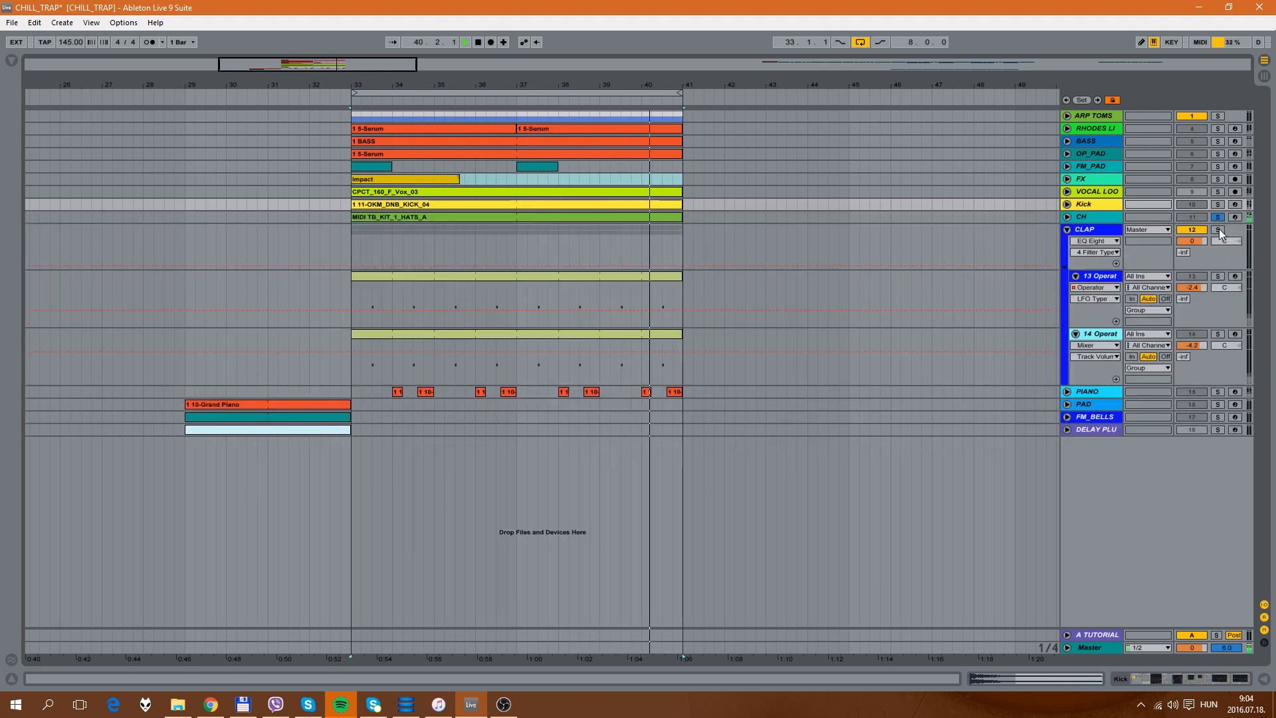
pyautogui.click(1102, 276)
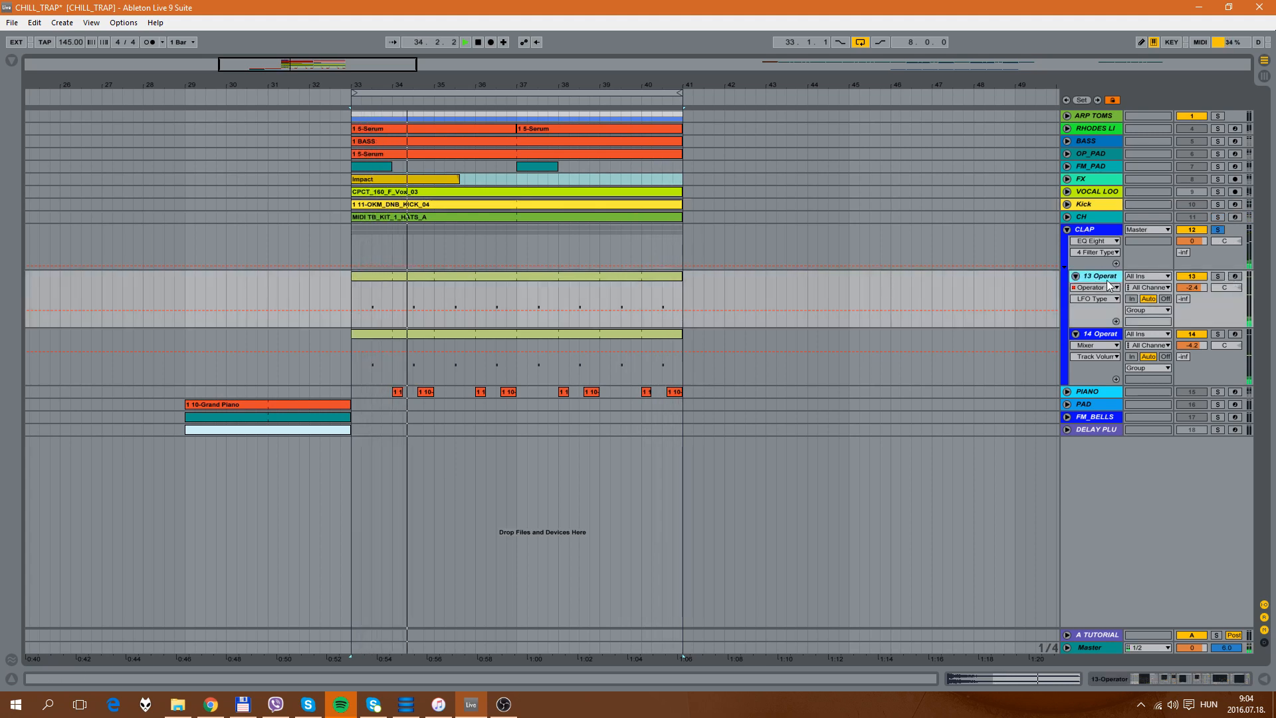
pyautogui.click(1217, 277)
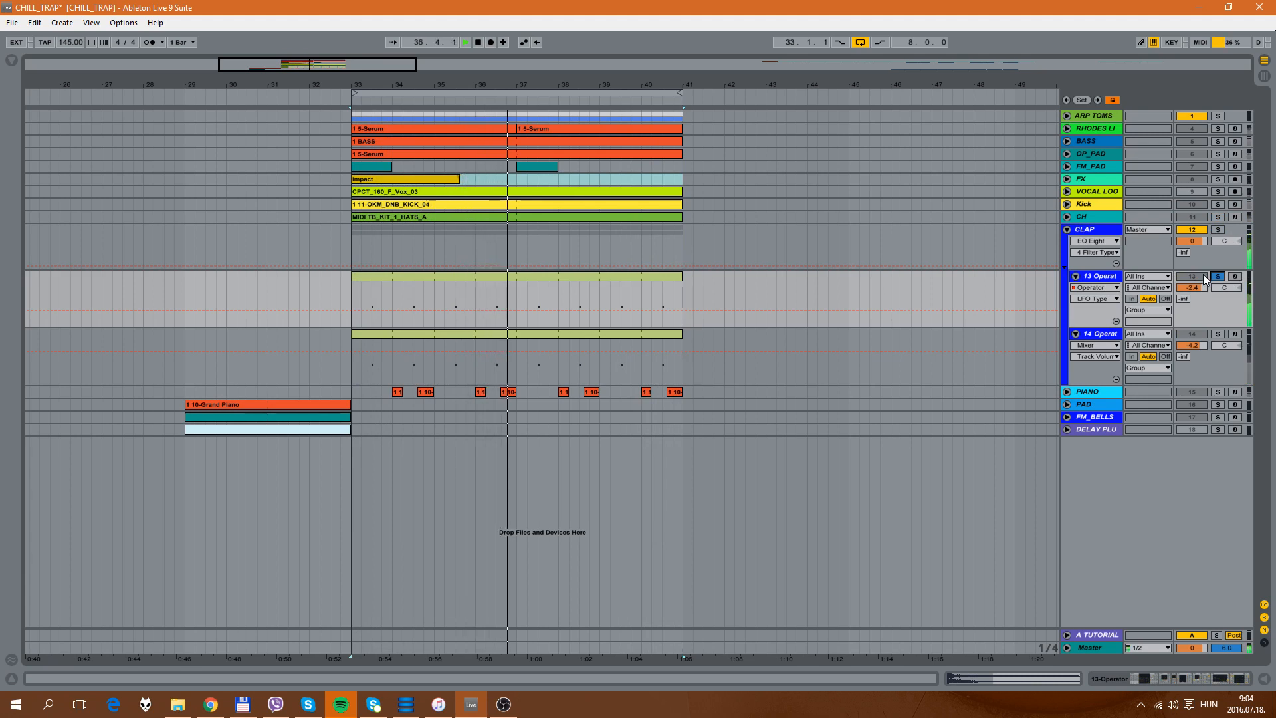
# Step: Audition the 14 Operator and 13 Operator clap layers in solo and inspect each one's device chain
pyautogui.click(1217, 334)
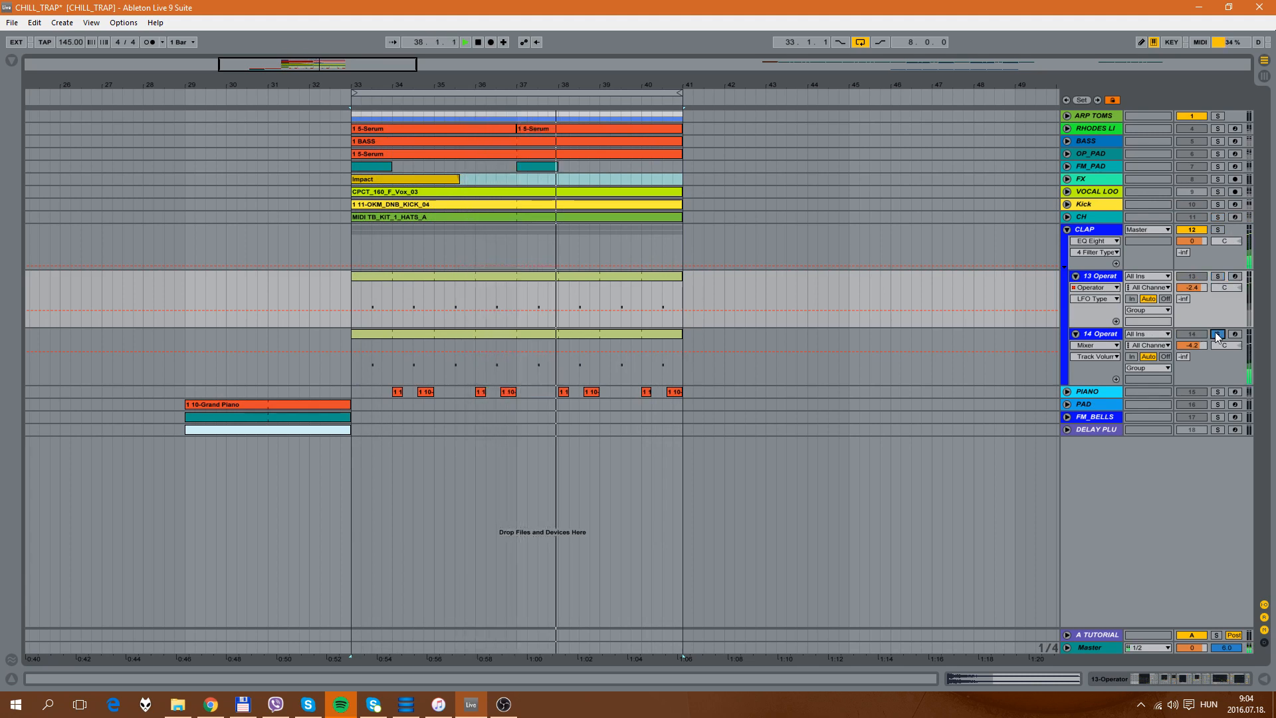
pyautogui.doubleClick(1099, 335)
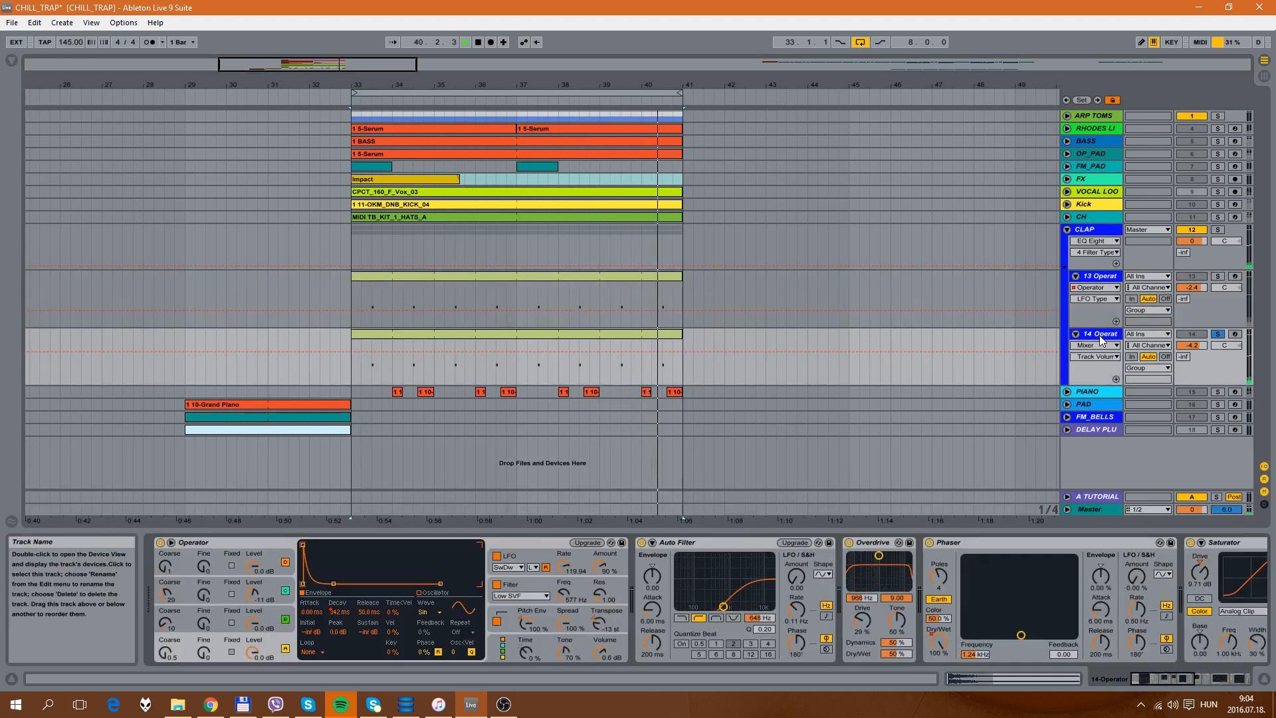
pyautogui.click(1207, 677)
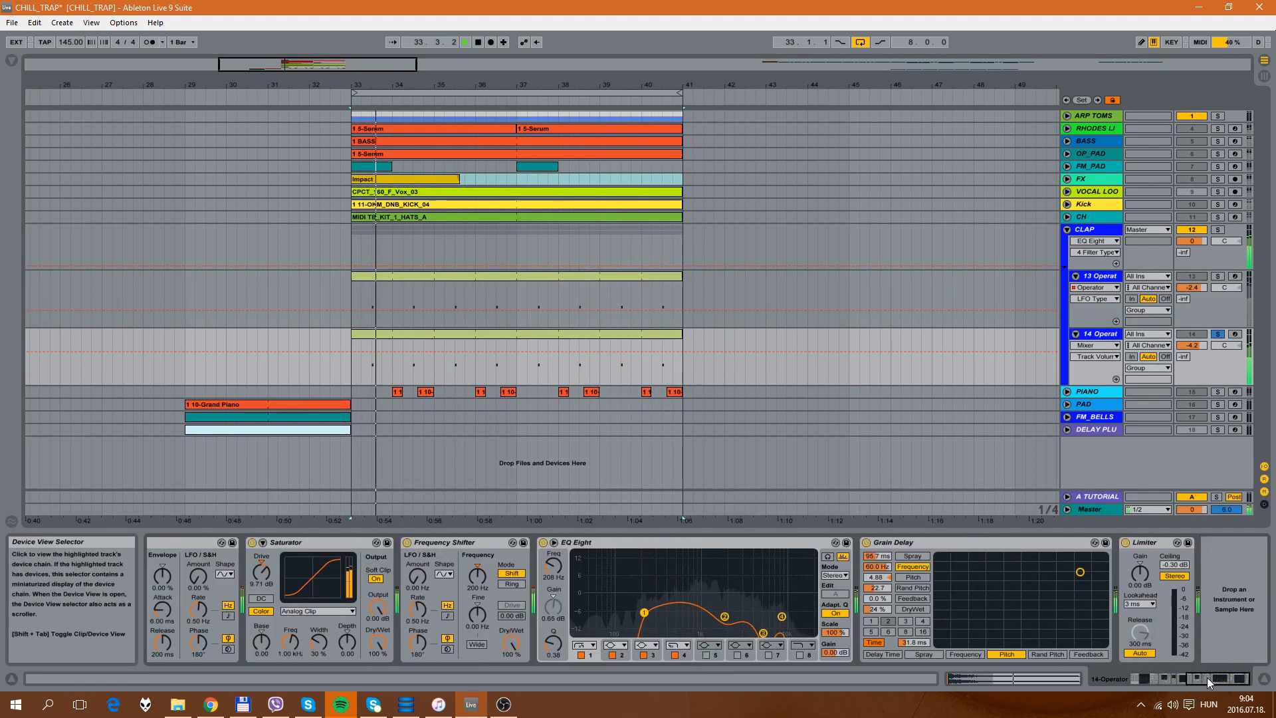
pyautogui.click(1202, 678)
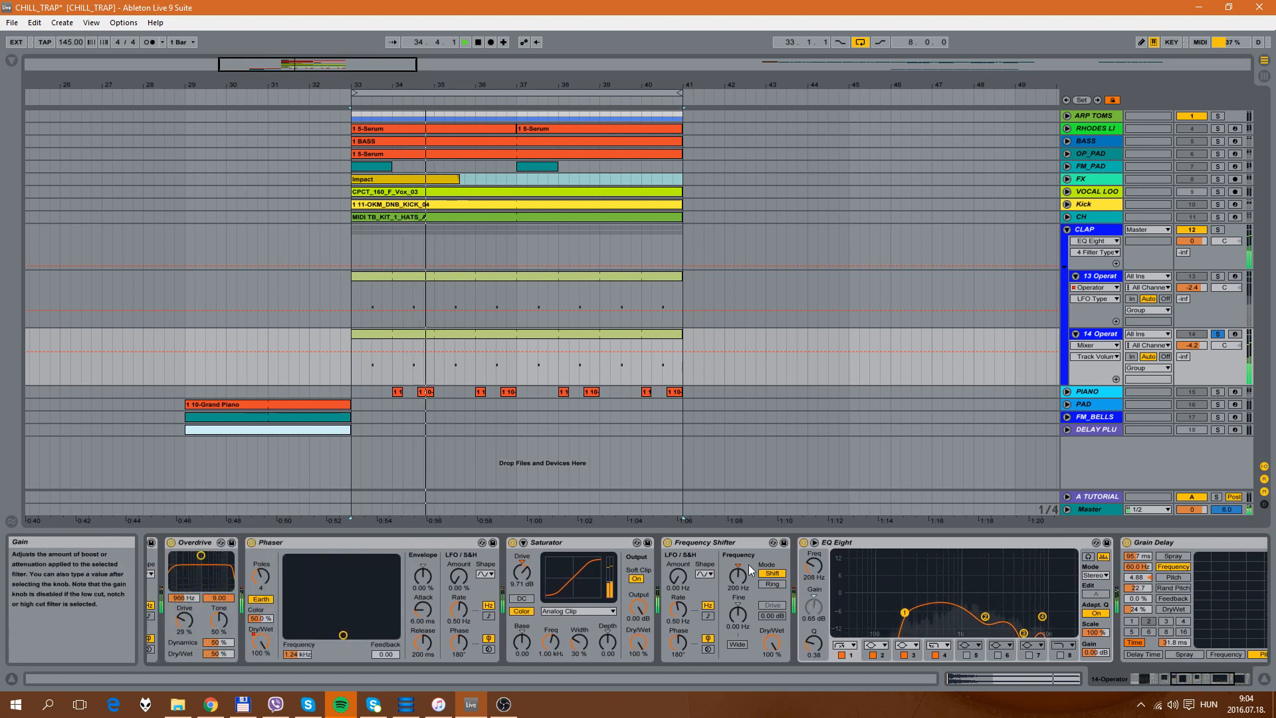
pyautogui.click(725, 543)
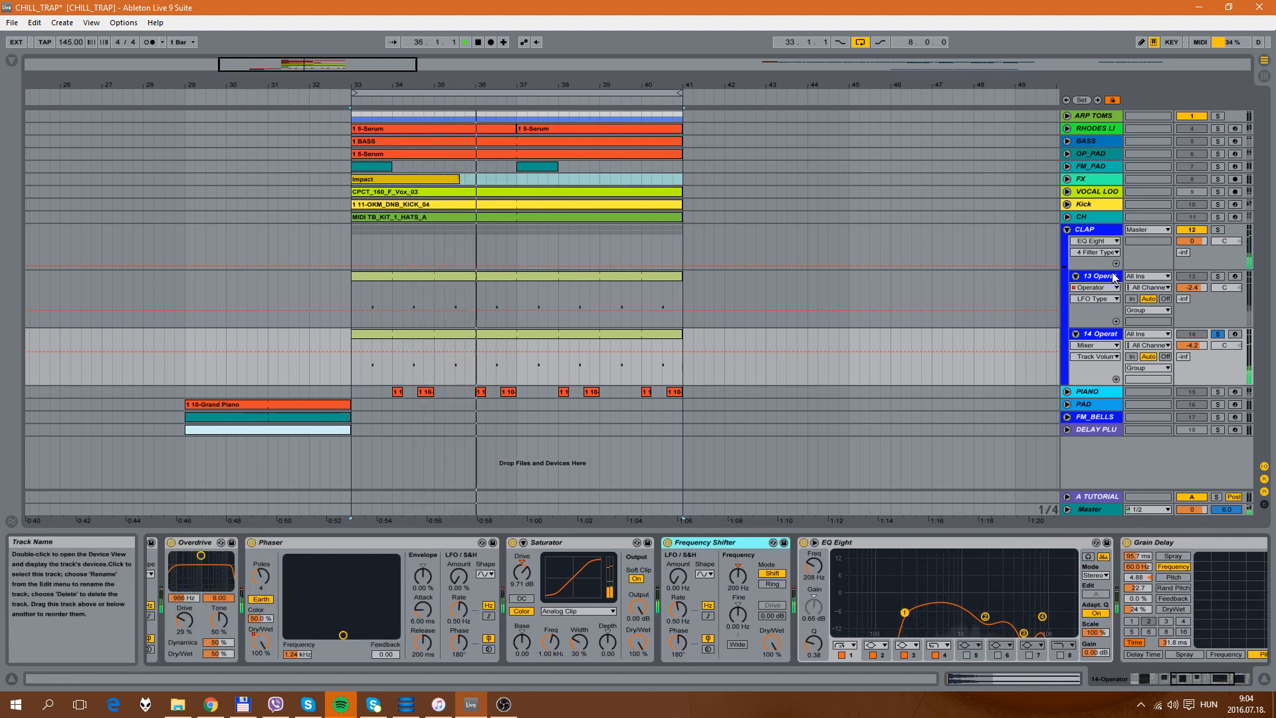
pyautogui.click(1216, 276)
pyautogui.moveTo(1169, 677)
pyautogui.mouseDown()
pyautogui.moveTo(1209, 676)
pyautogui.moveTo(1163, 677)
pyautogui.mouseUp()
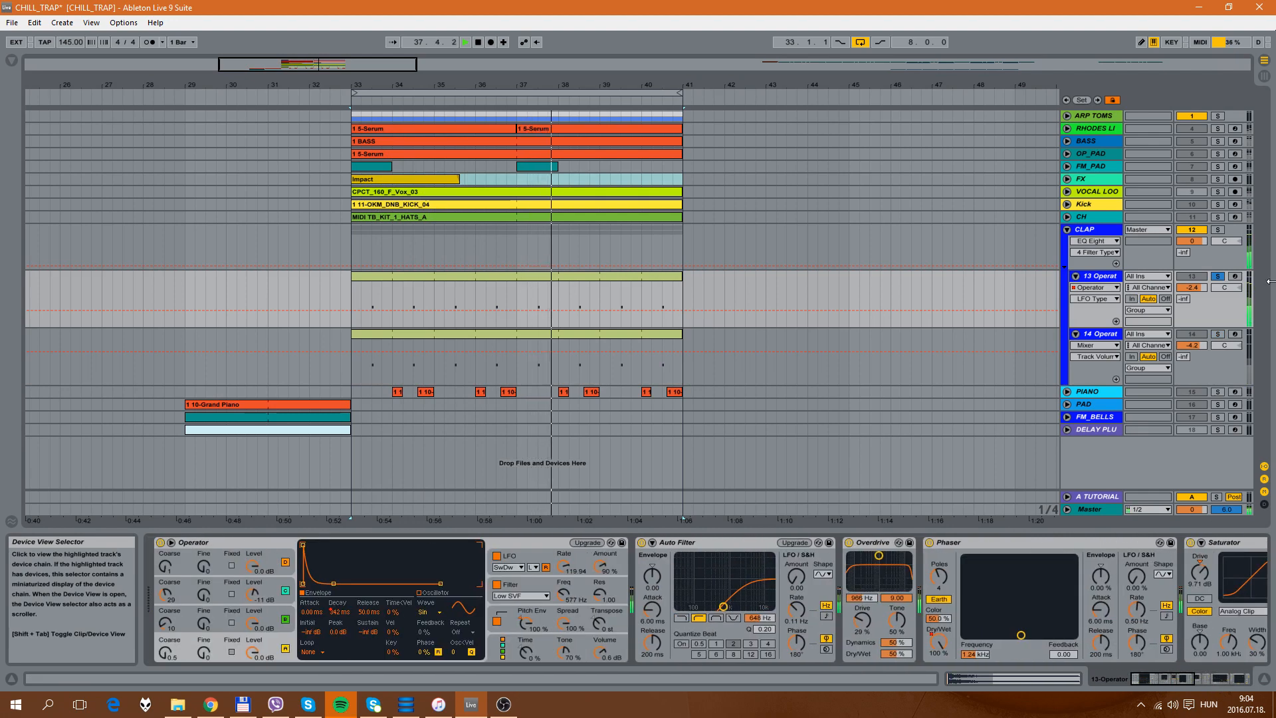
# Step: Fold the CLAP group, audition the PIANO track unfolded and in solo with its devices shown, and fold it
pyautogui.click(1091, 390)
pyautogui.click(1068, 230)
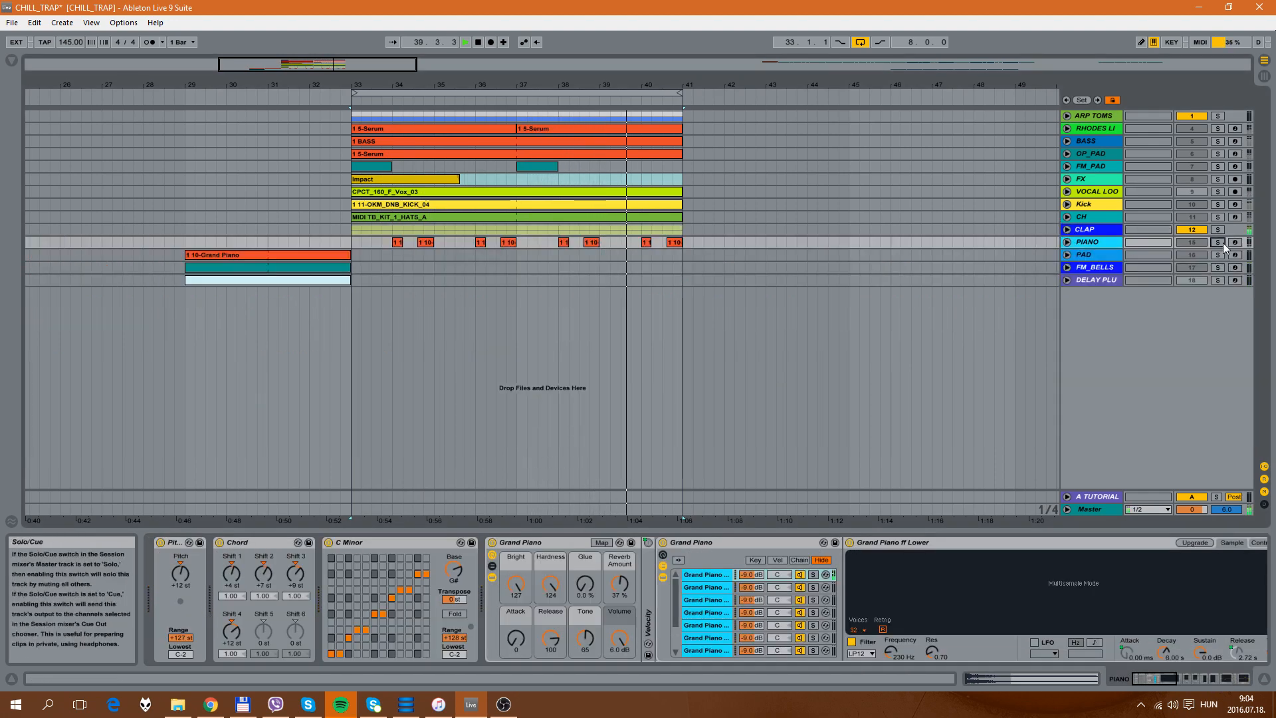
pyautogui.click(1066, 243)
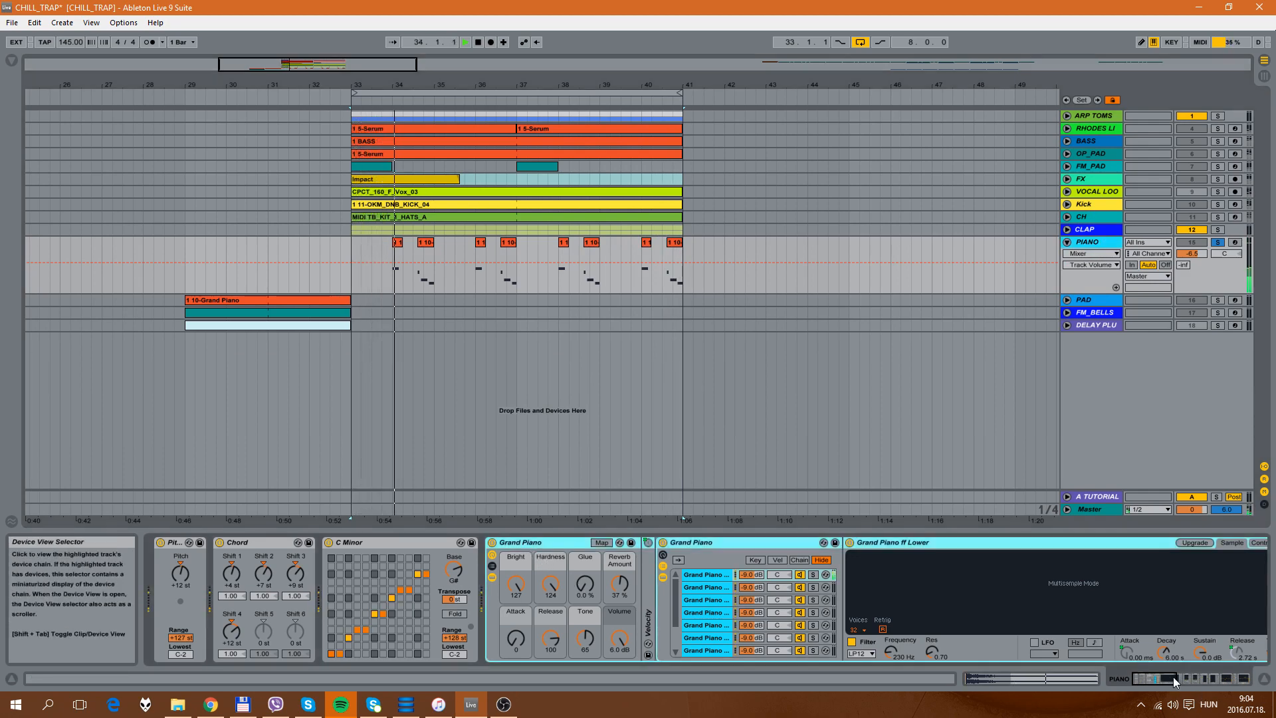
pyautogui.moveTo(1153, 680); pyautogui.dragTo(1002, 461)
pyautogui.click(1065, 241)
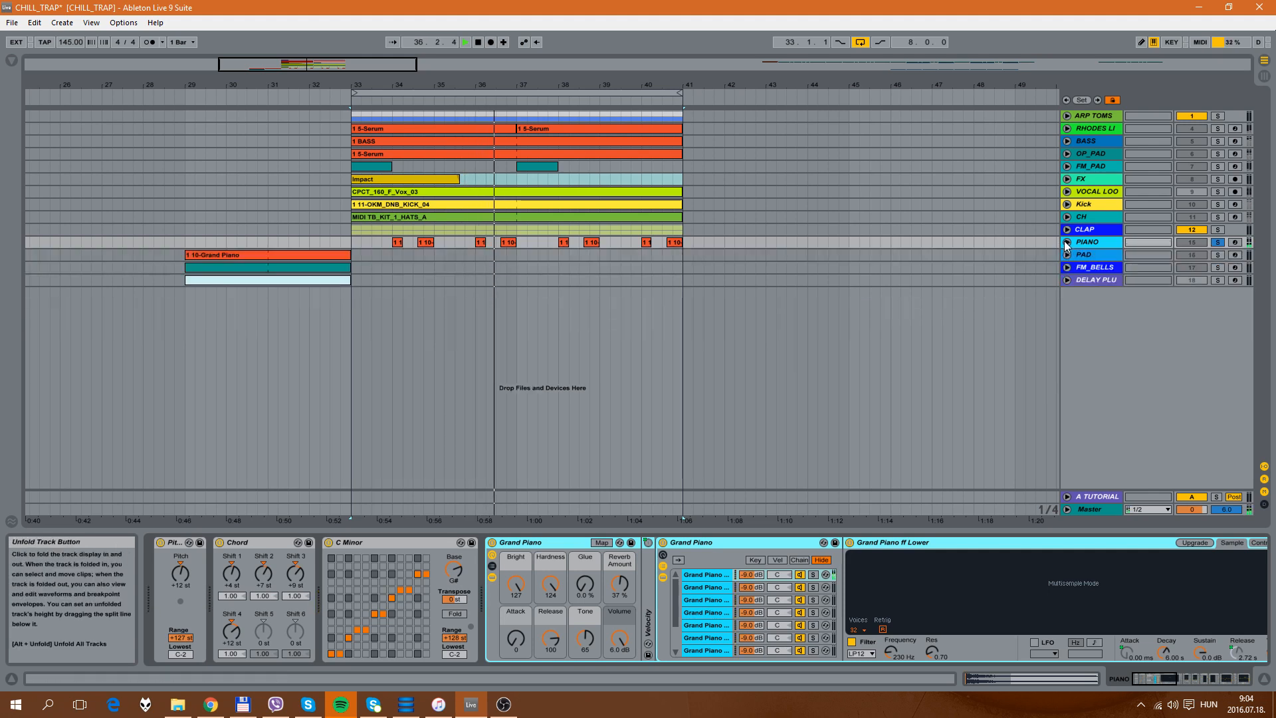
# Step: Unsolo PIANO, show the PAD track's devices, and play the bar 29 to 33 section from its Grand Piano clip
pyautogui.click(1071, 254)
pyautogui.click(1217, 242)
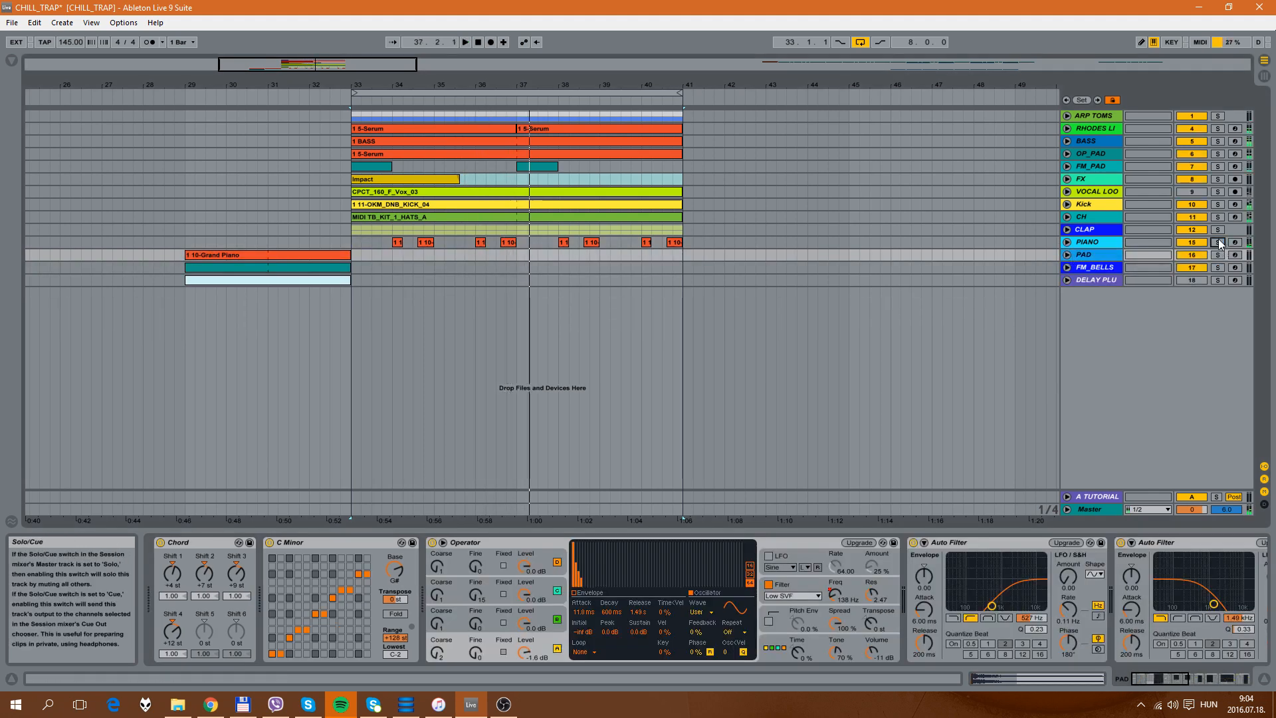
pyautogui.moveTo(226, 90); pyautogui.dragTo(389, 118)
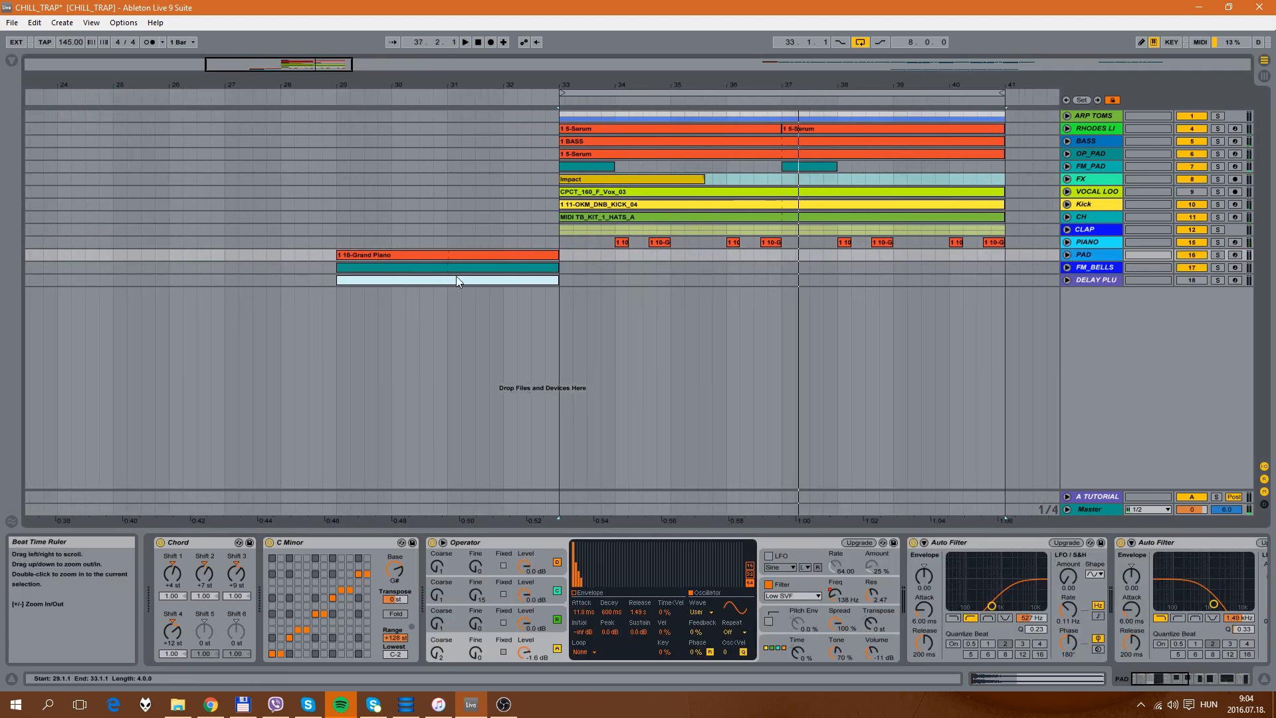
pyautogui.click(432, 254)
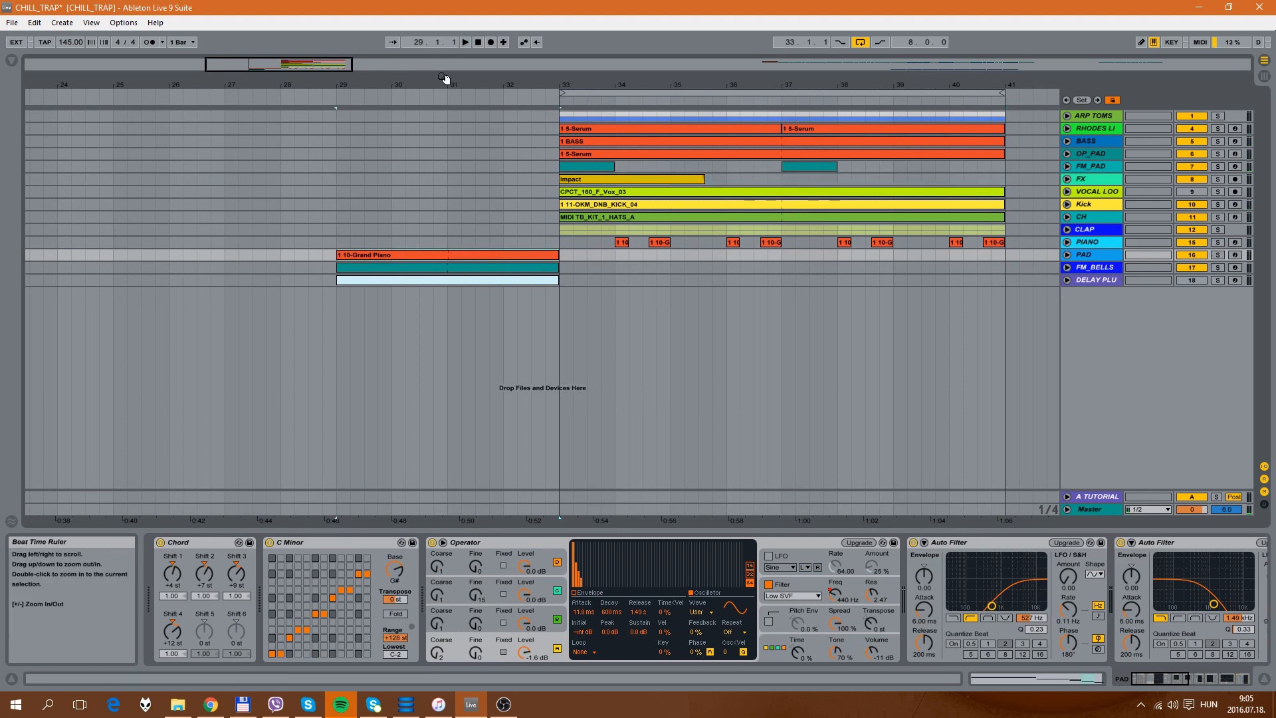
pyautogui.press('space')
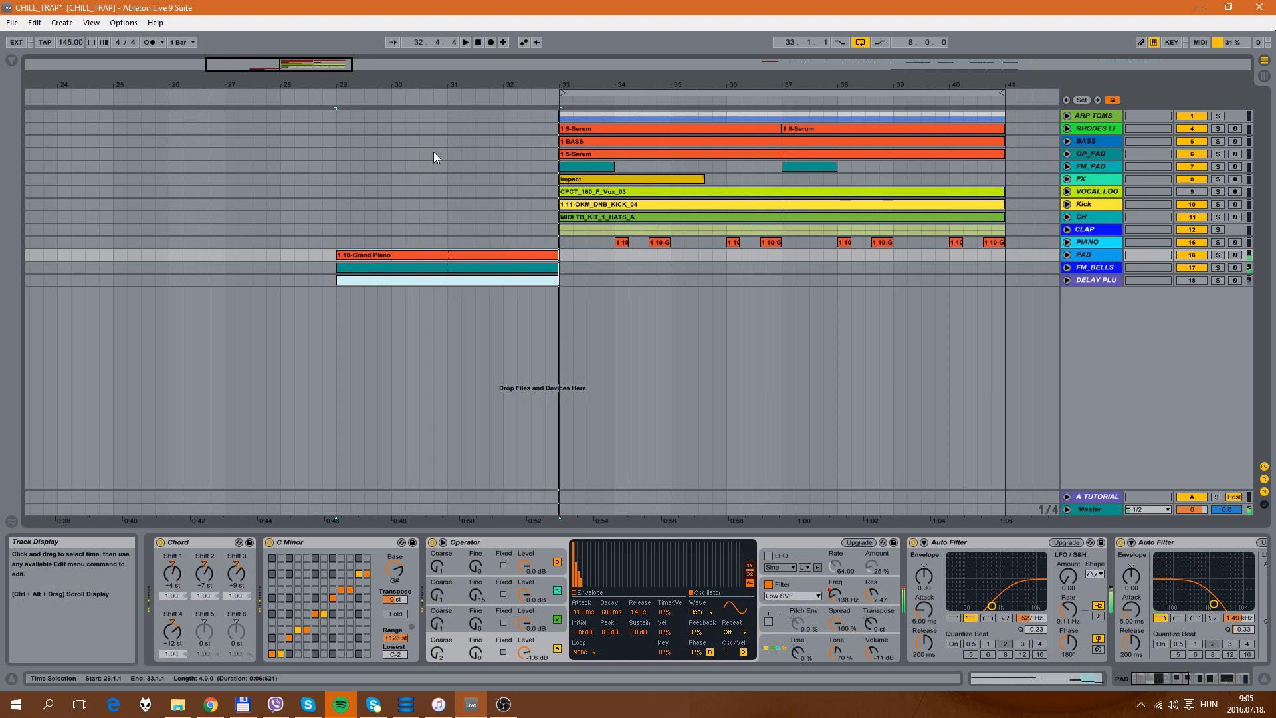
pyautogui.press('space')
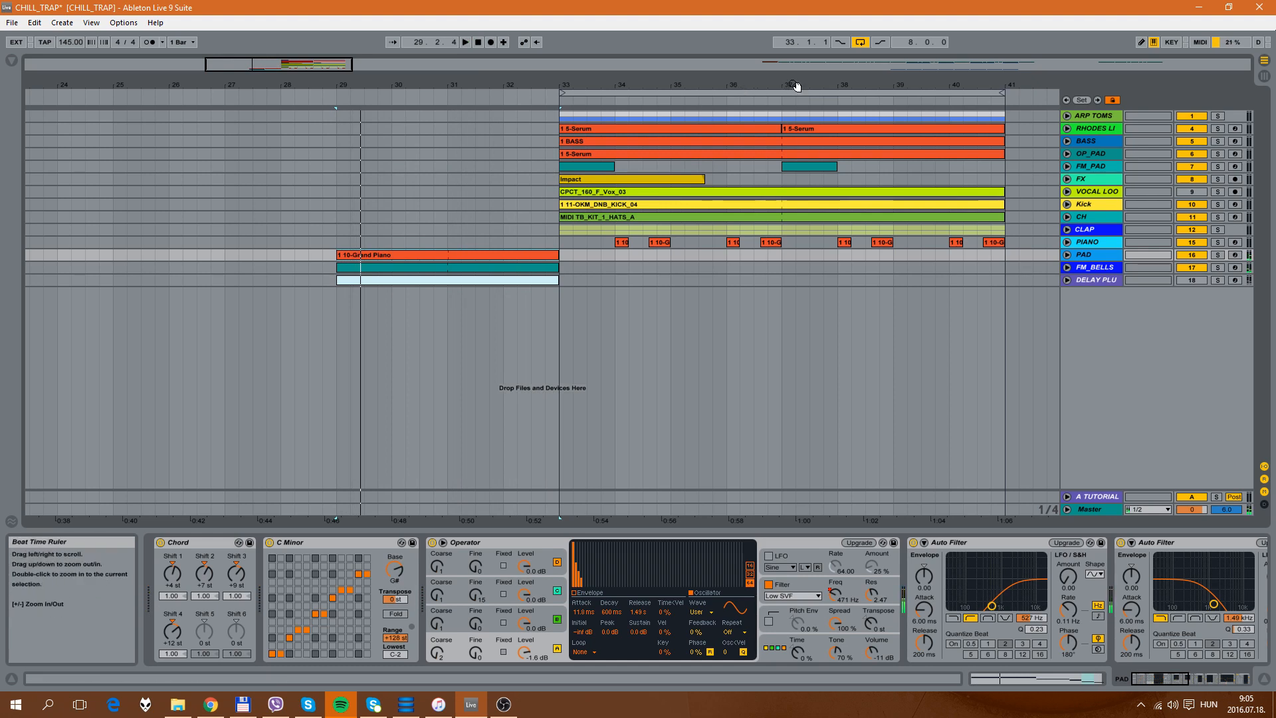
# Step: Unfold the DELAY PLUCK track, audition its bar 29 to 33 clip in solo, and unsolo and fold the track
pyautogui.moveTo(796, 85); pyautogui.dragTo(759, 73)
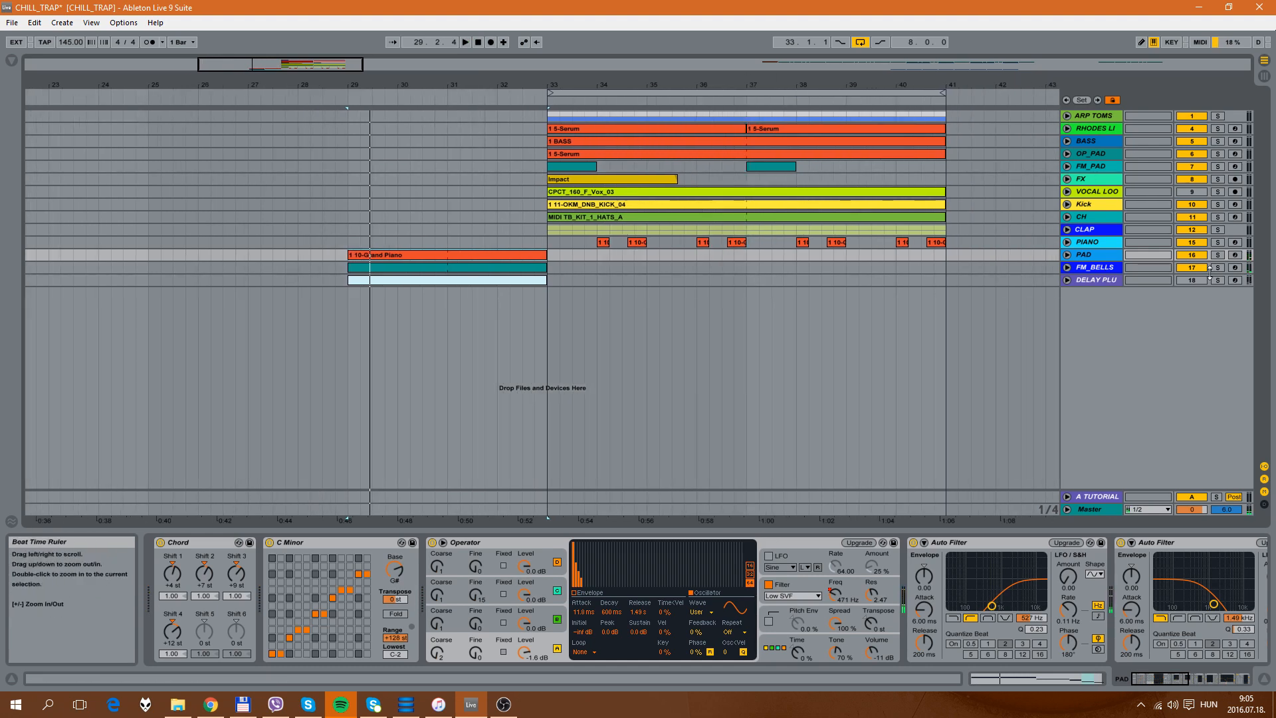
pyautogui.click(1066, 281)
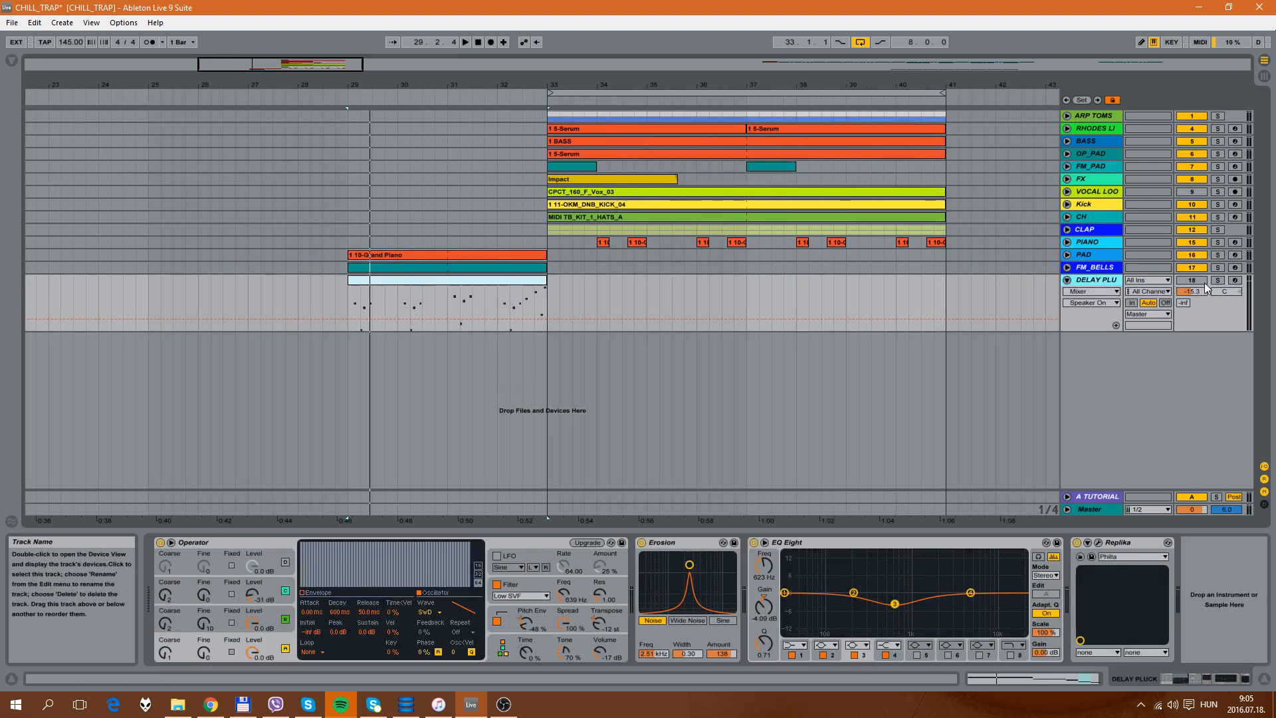
pyautogui.click(482, 281)
pyautogui.press('space')
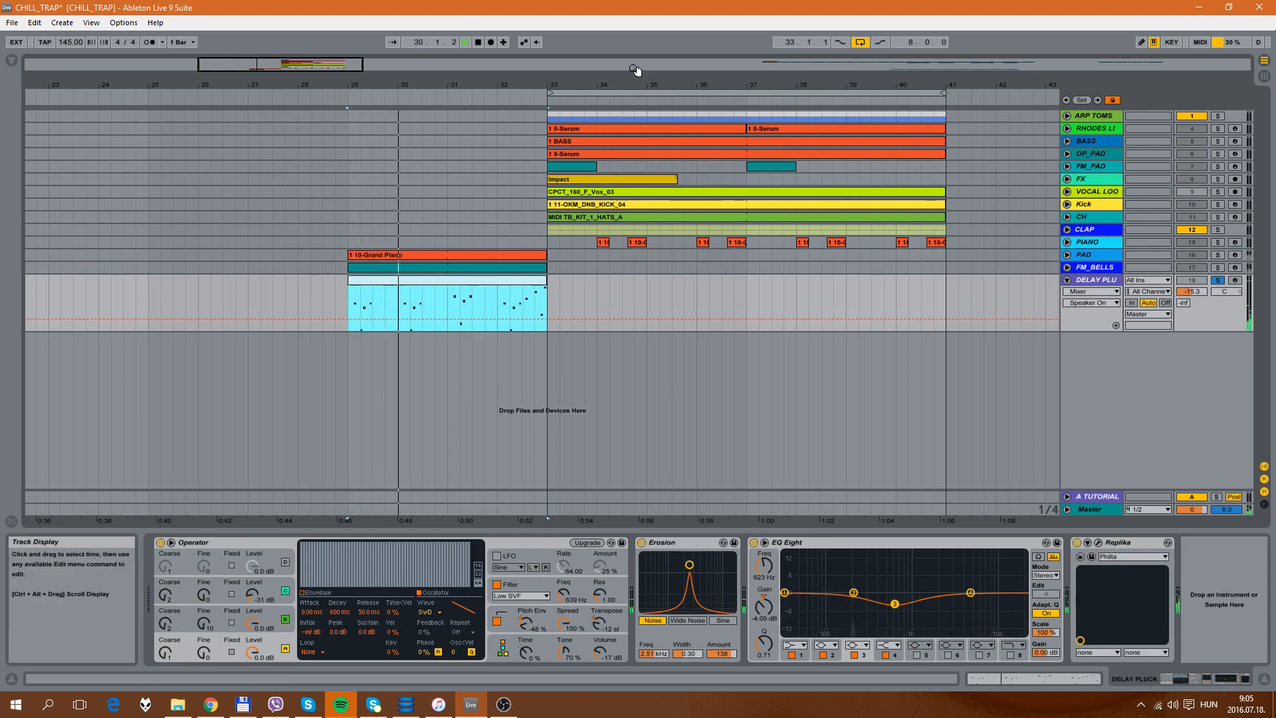
pyautogui.click(1217, 281)
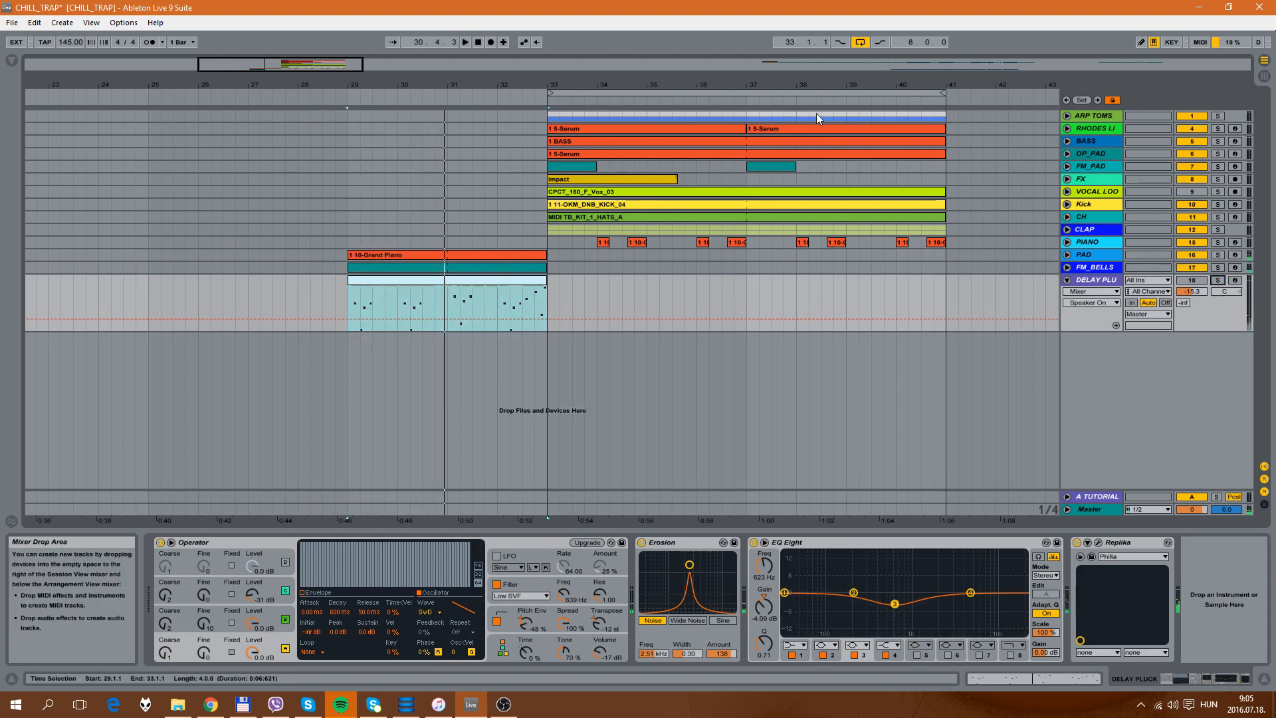
pyautogui.moveTo(648, 82); pyautogui.dragTo(478, 50)
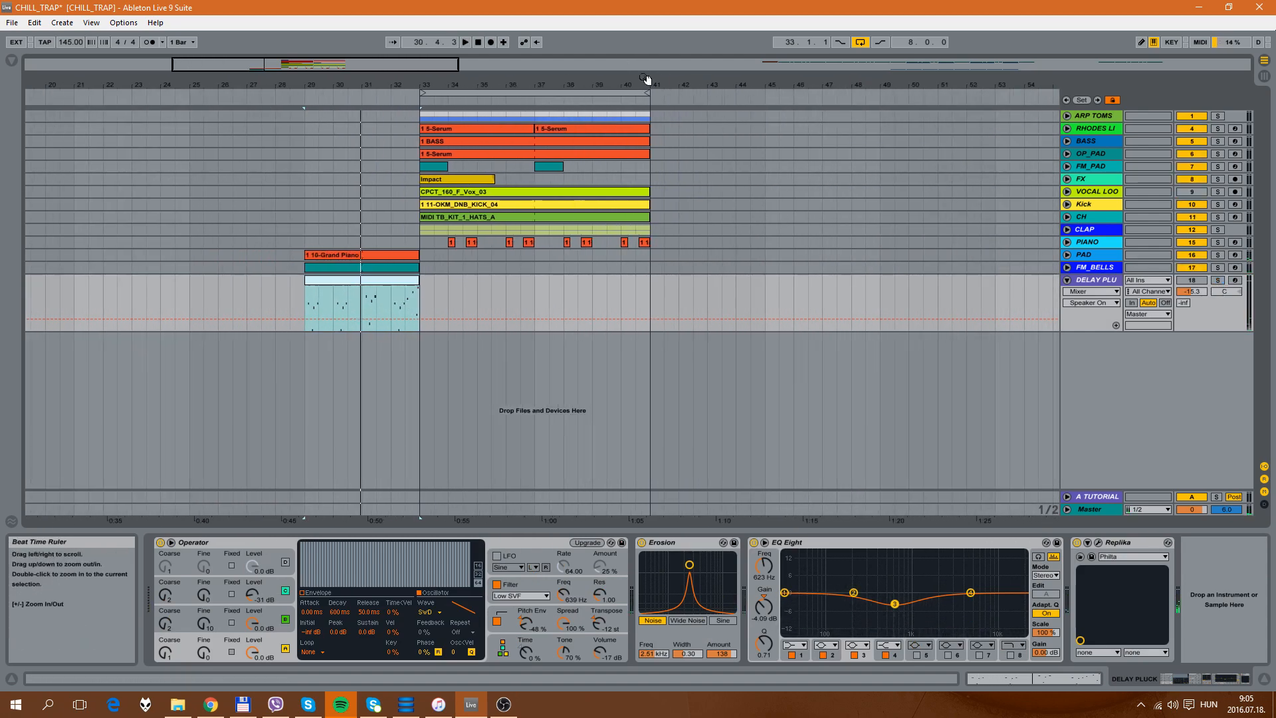
pyautogui.click(1066, 281)
pyautogui.press('-')
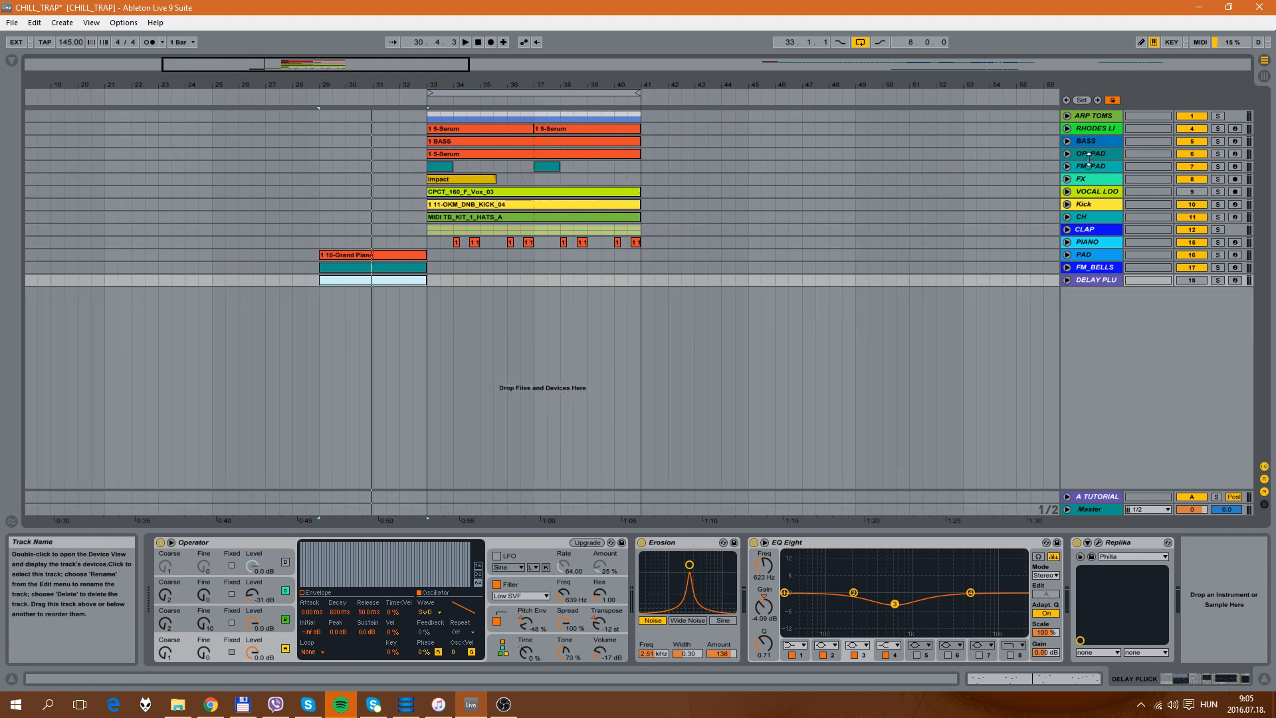
# Step: Unfold and solo the OP_PAD track, and play its clip from bar 33
pyautogui.click(1087, 154)
pyautogui.click(1066, 153)
pyautogui.click(1217, 154)
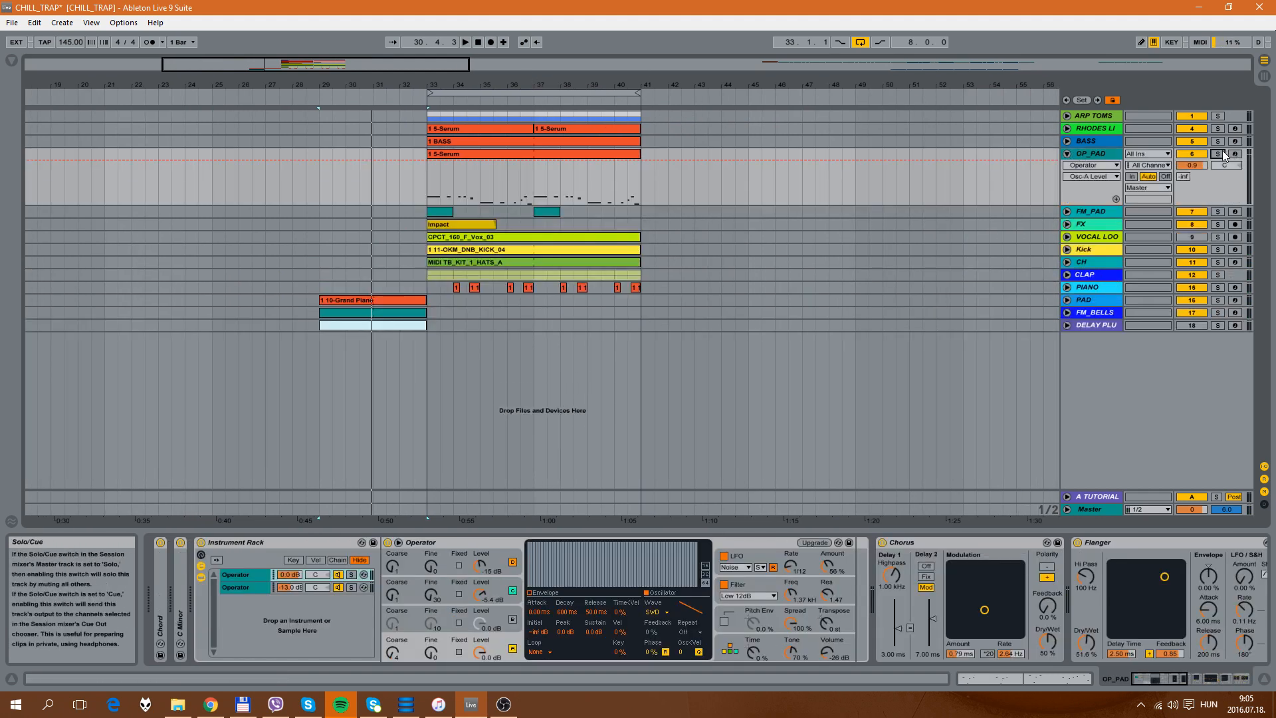
pyautogui.press('space')
pyautogui.click(492, 158)
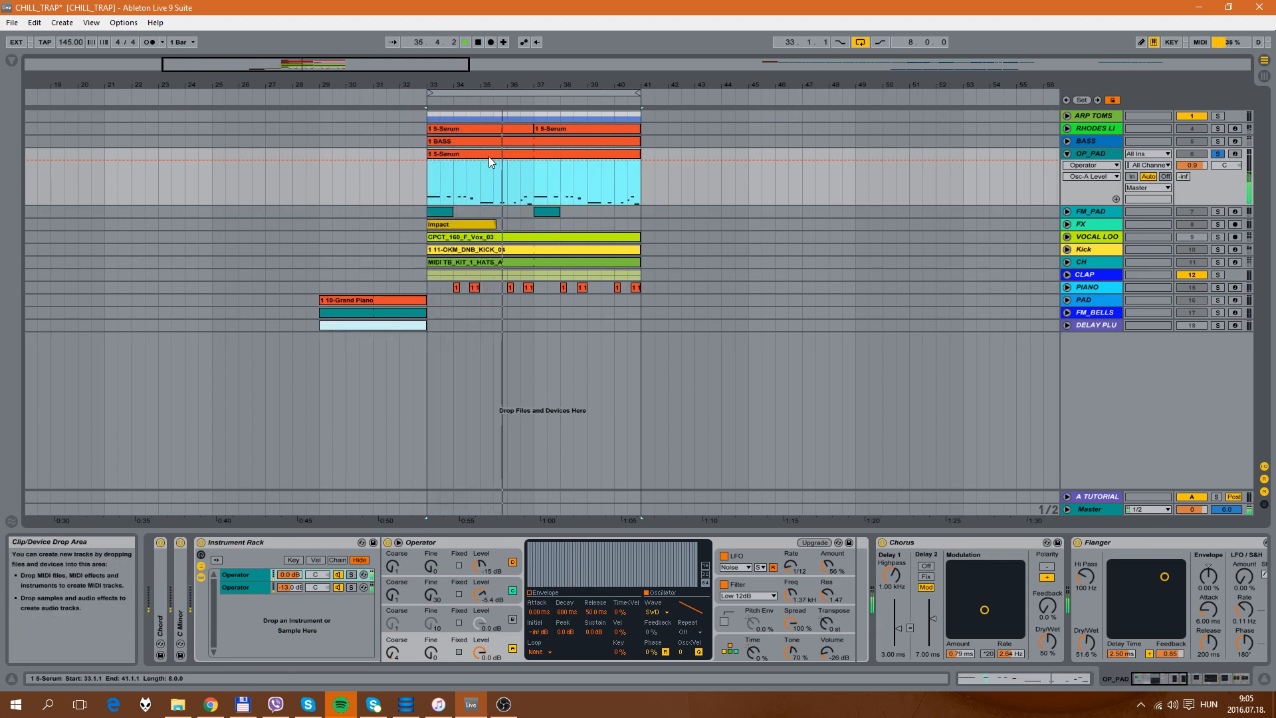
pyautogui.click(560, 131)
pyautogui.click(514, 116)
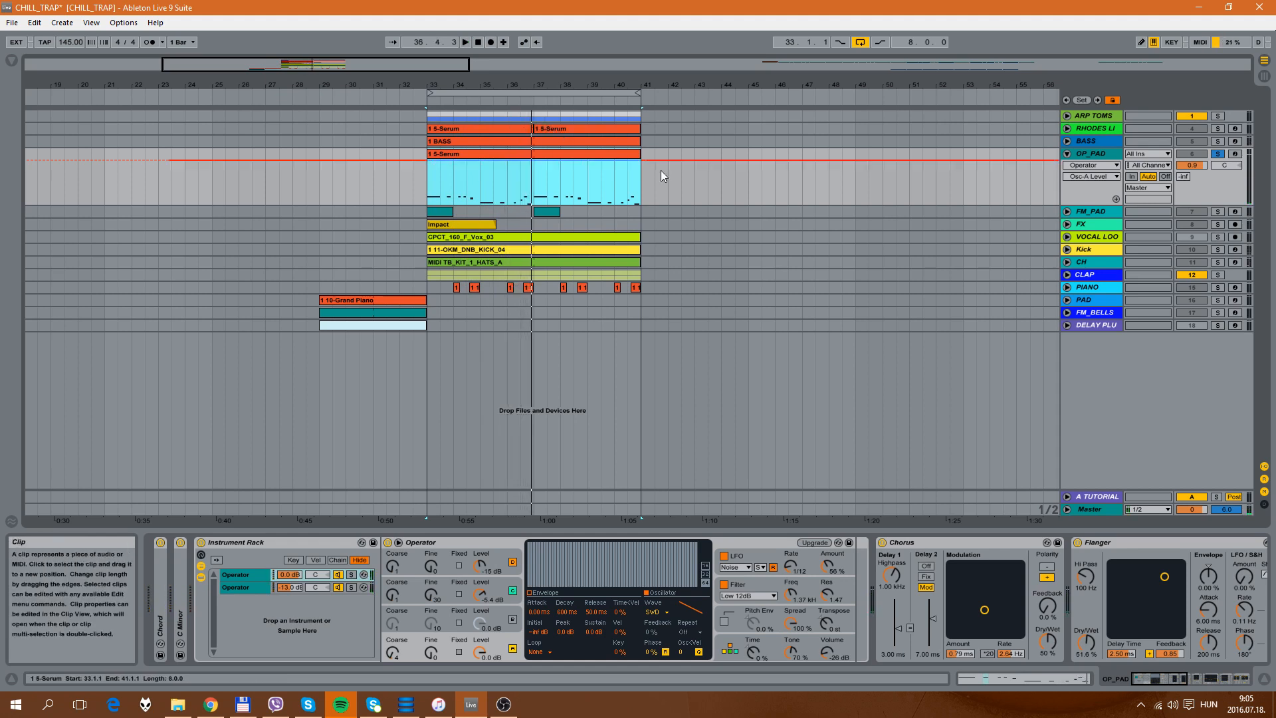
pyautogui.click(1087, 154)
pyautogui.press('space')
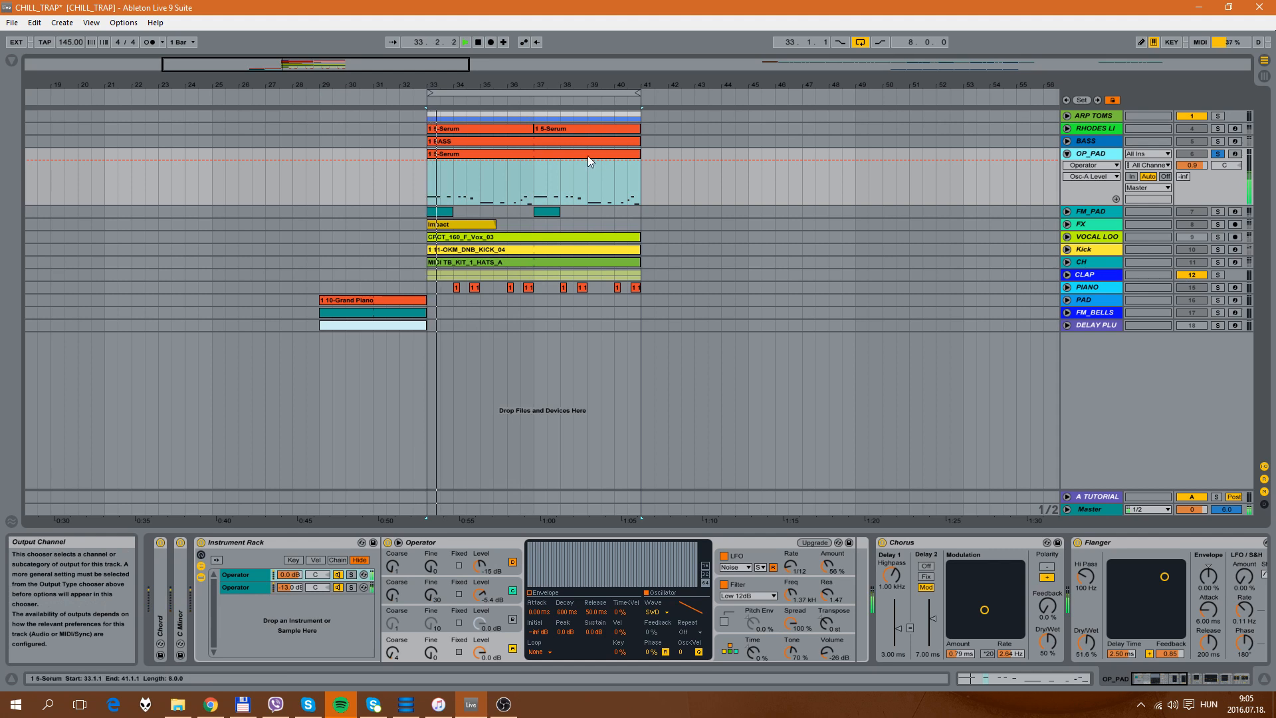
pyautogui.press('space')
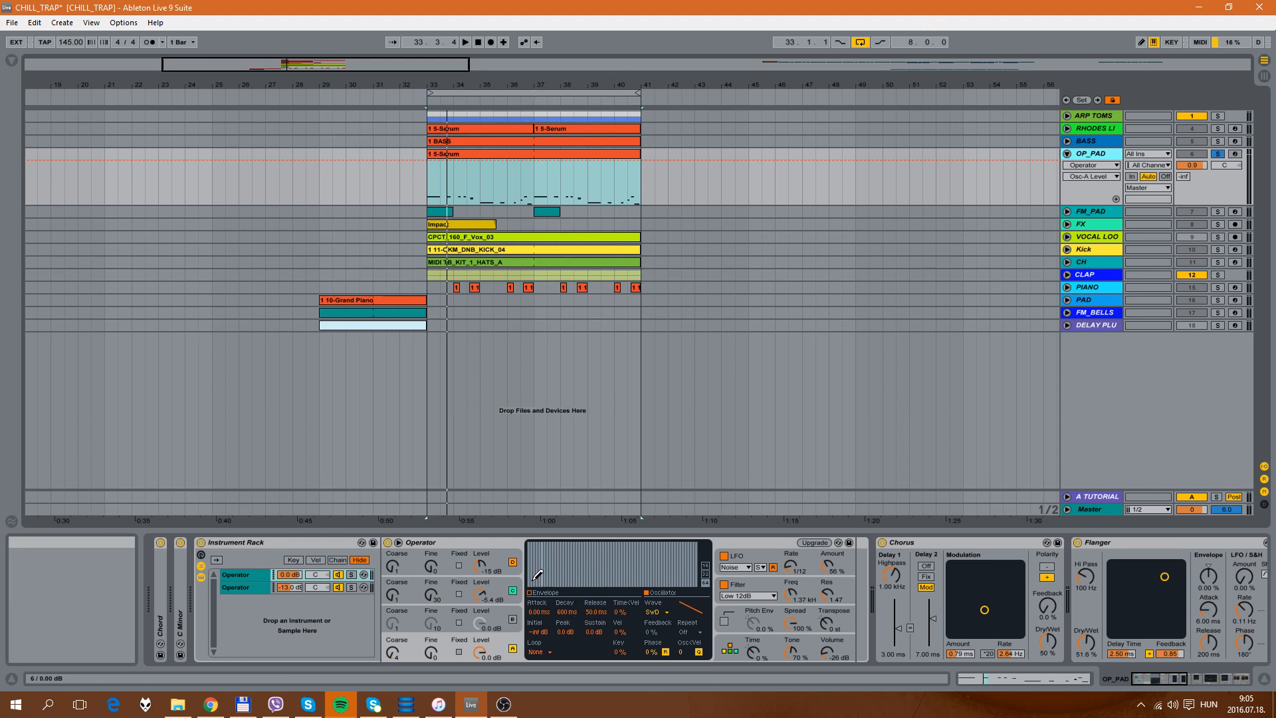
# Step: Select and solo the first Operator chain in OP_PAD's Instrument Rack, and play it briefly
pyautogui.click(298, 542)
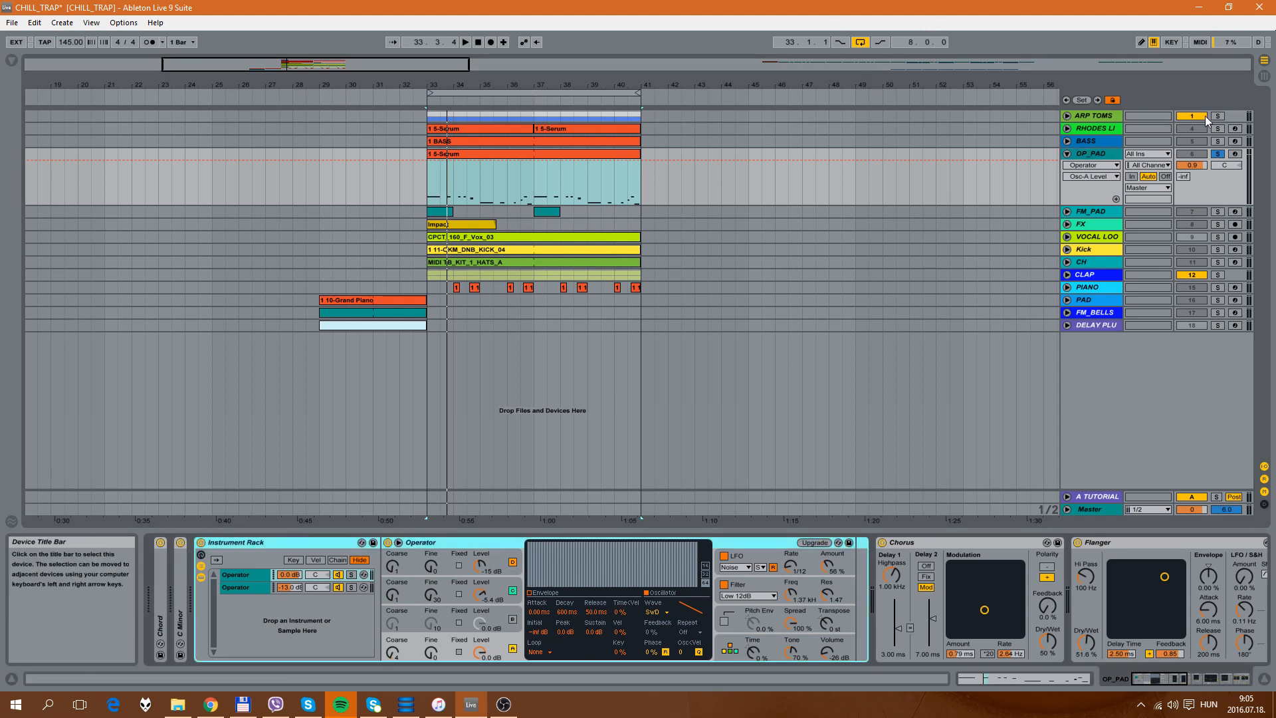
pyautogui.click(238, 574)
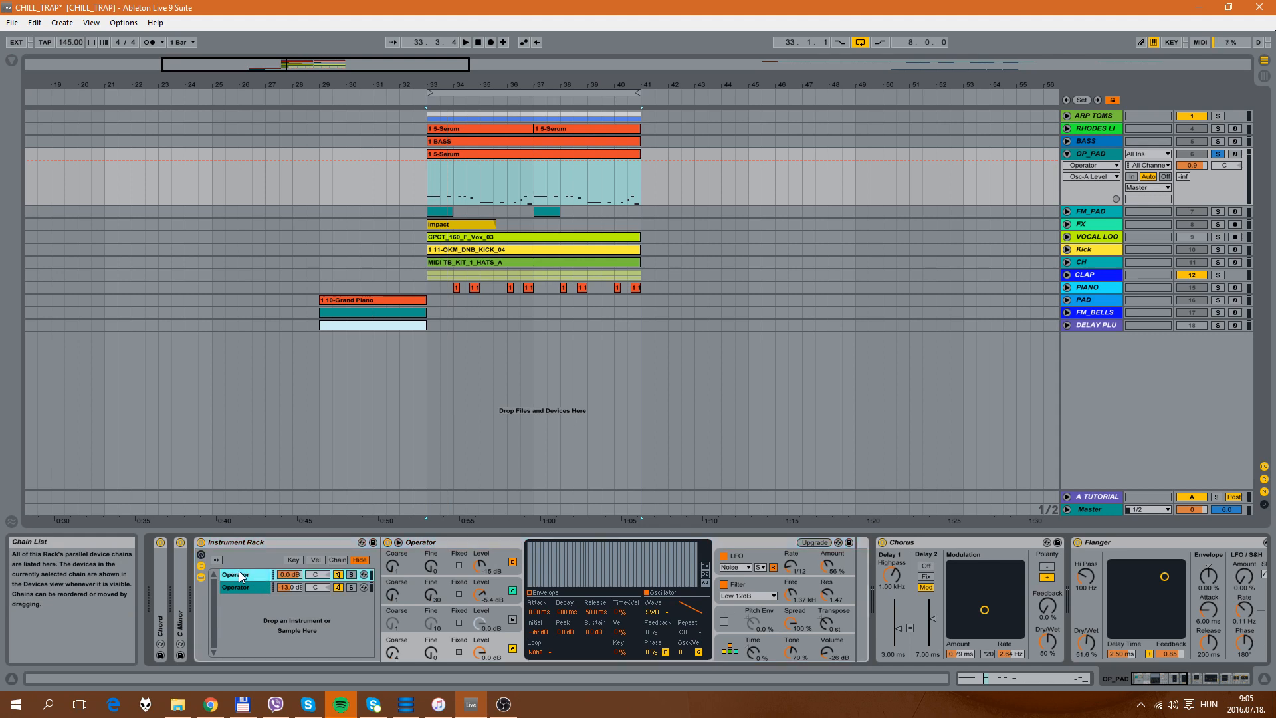
pyautogui.click(351, 575)
pyautogui.press('space')
pyautogui.press('space')
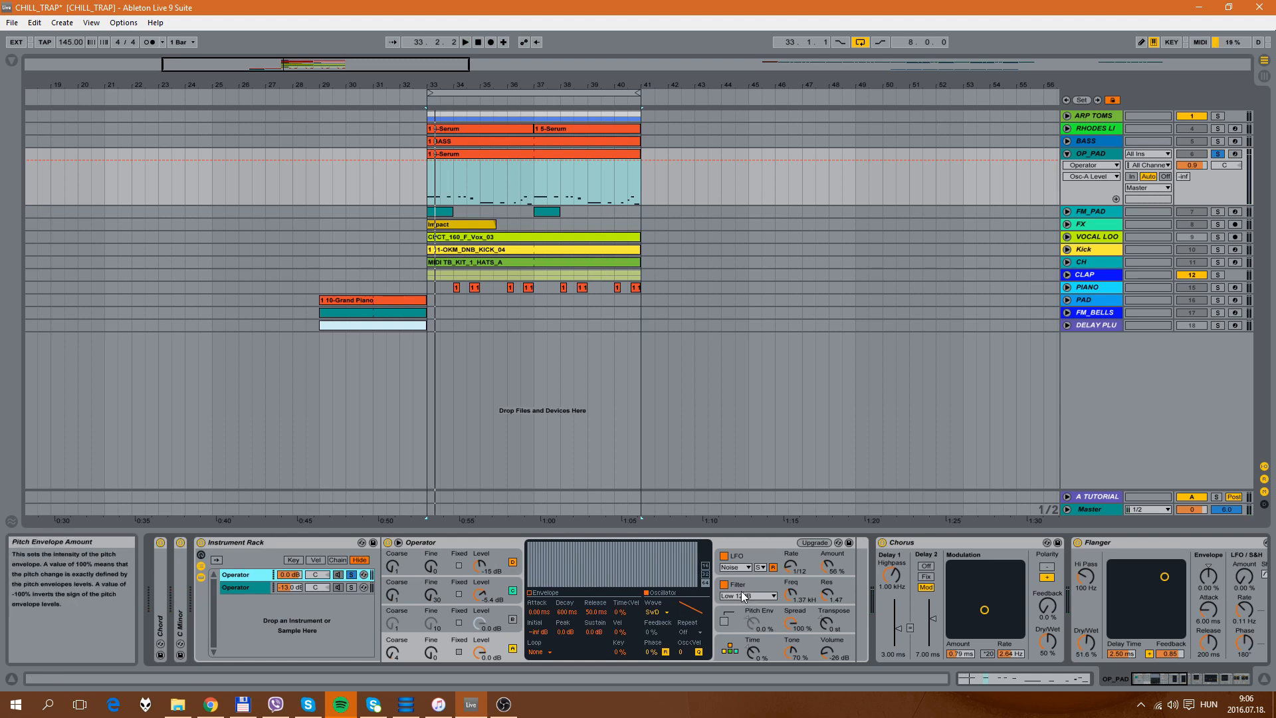
# Step: Audition the soloed Operator chain with its filter switched off, and switch the filter back on
pyautogui.click(724, 584)
pyautogui.press('space')
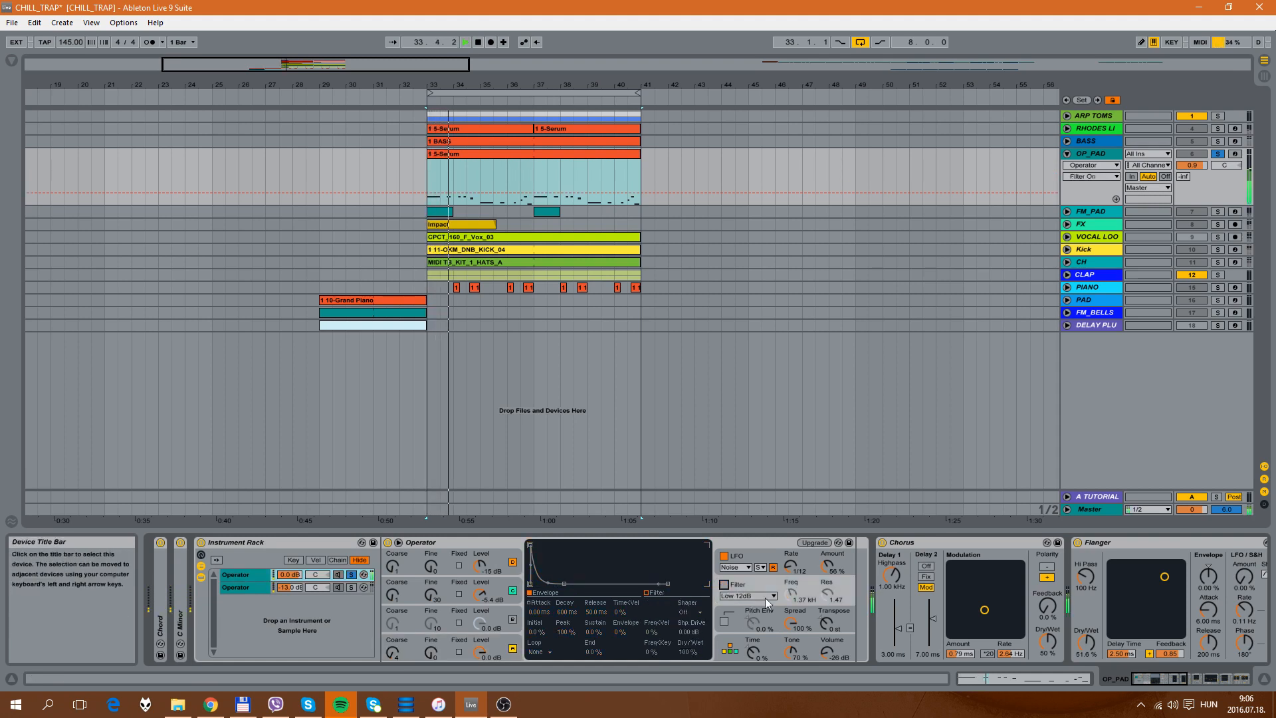
pyautogui.moveTo(1127, 676)
pyautogui.mouseDown()
pyautogui.moveTo(1190, 679)
pyautogui.moveTo(1134, 679)
pyautogui.mouseUp()
pyautogui.press('space')
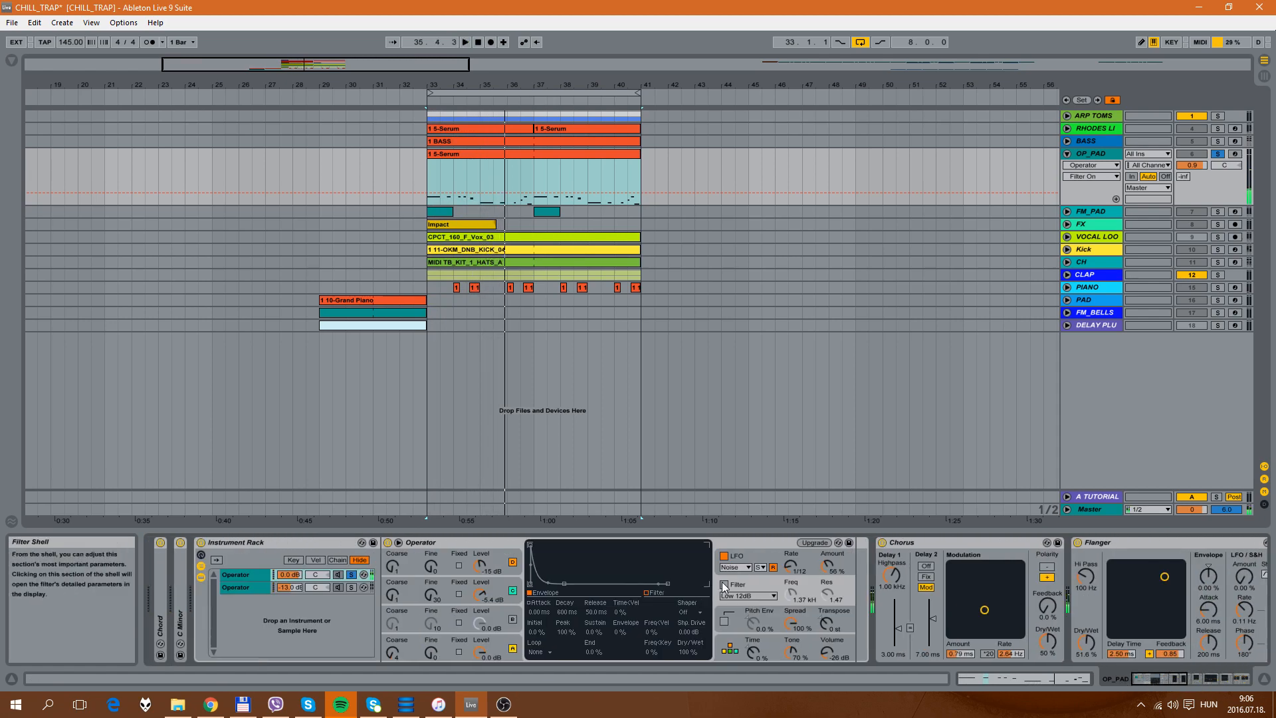
pyautogui.click(724, 585)
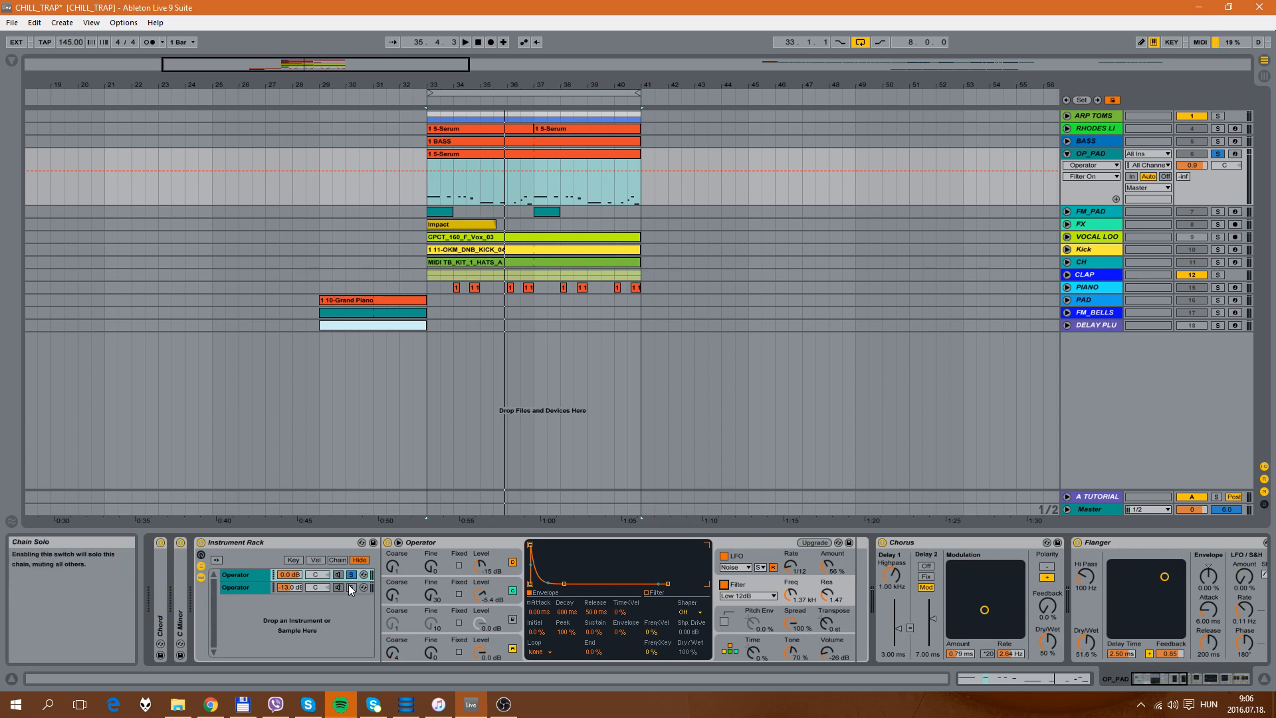
# Step: Select the Operator device and examine the settings of its oscillators A, B and C
pyautogui.click(484, 541)
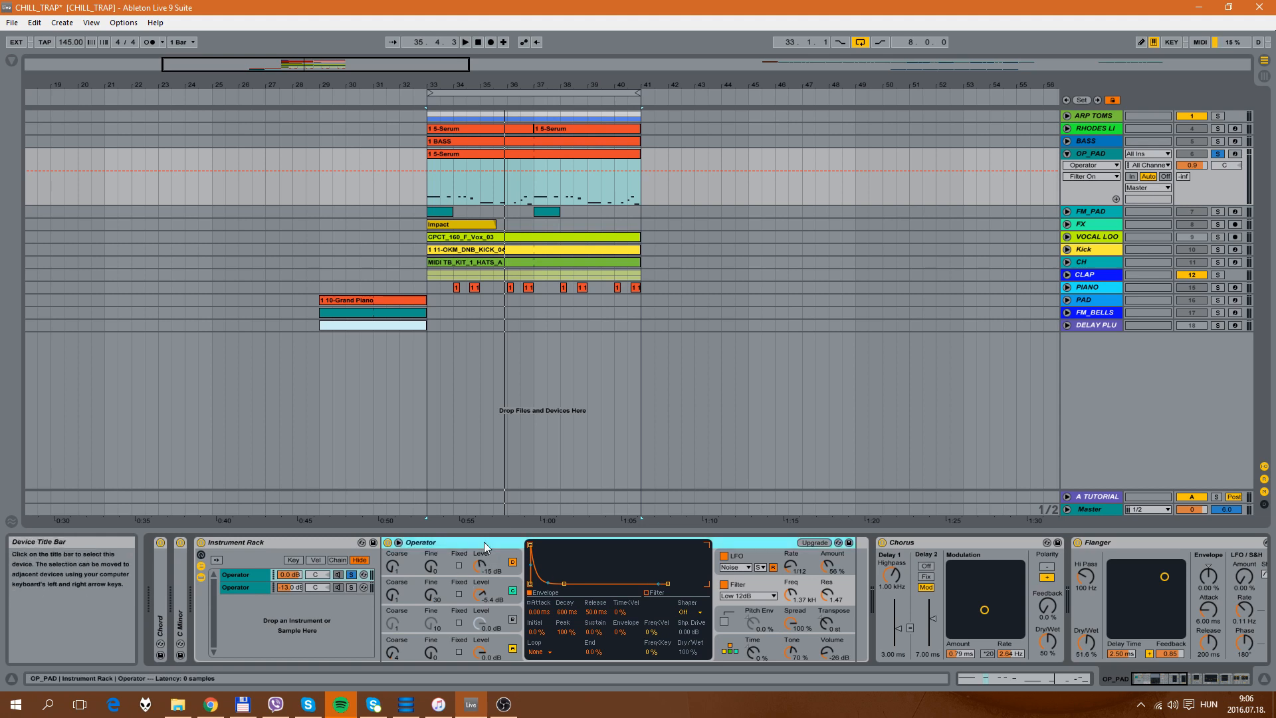
pyautogui.click(519, 638)
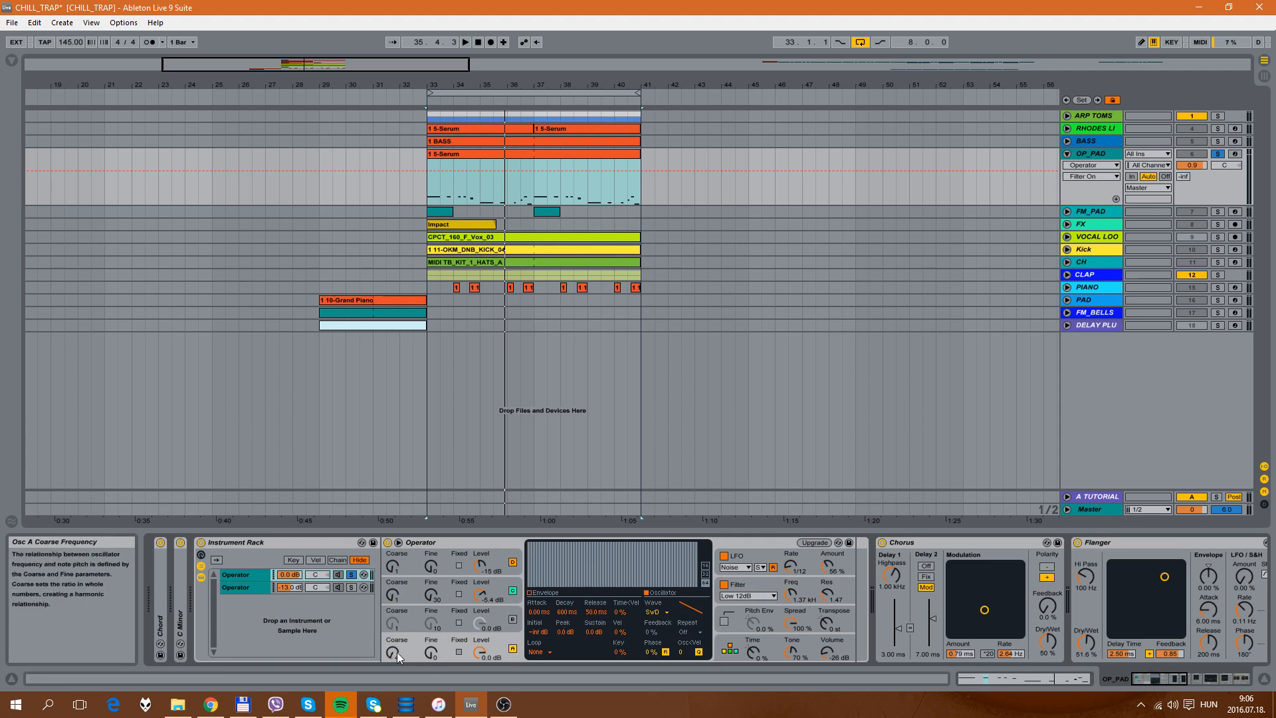
pyautogui.click(481, 606)
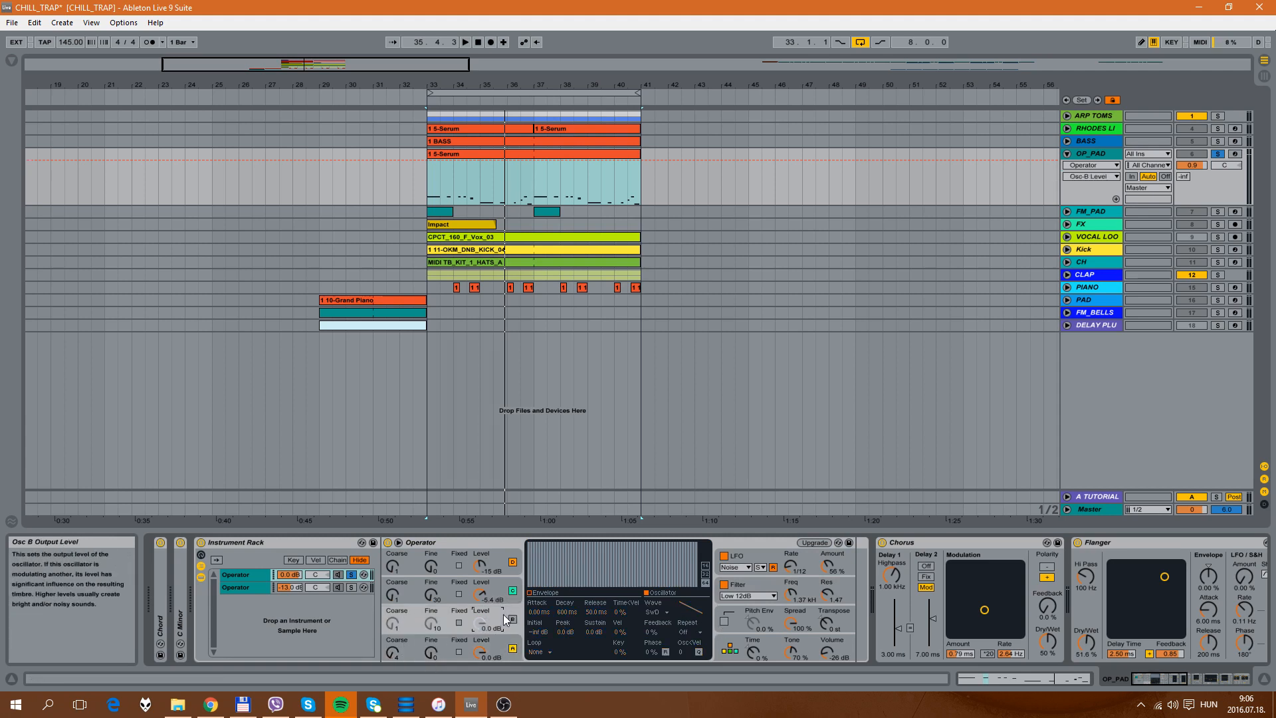
pyautogui.click(493, 579)
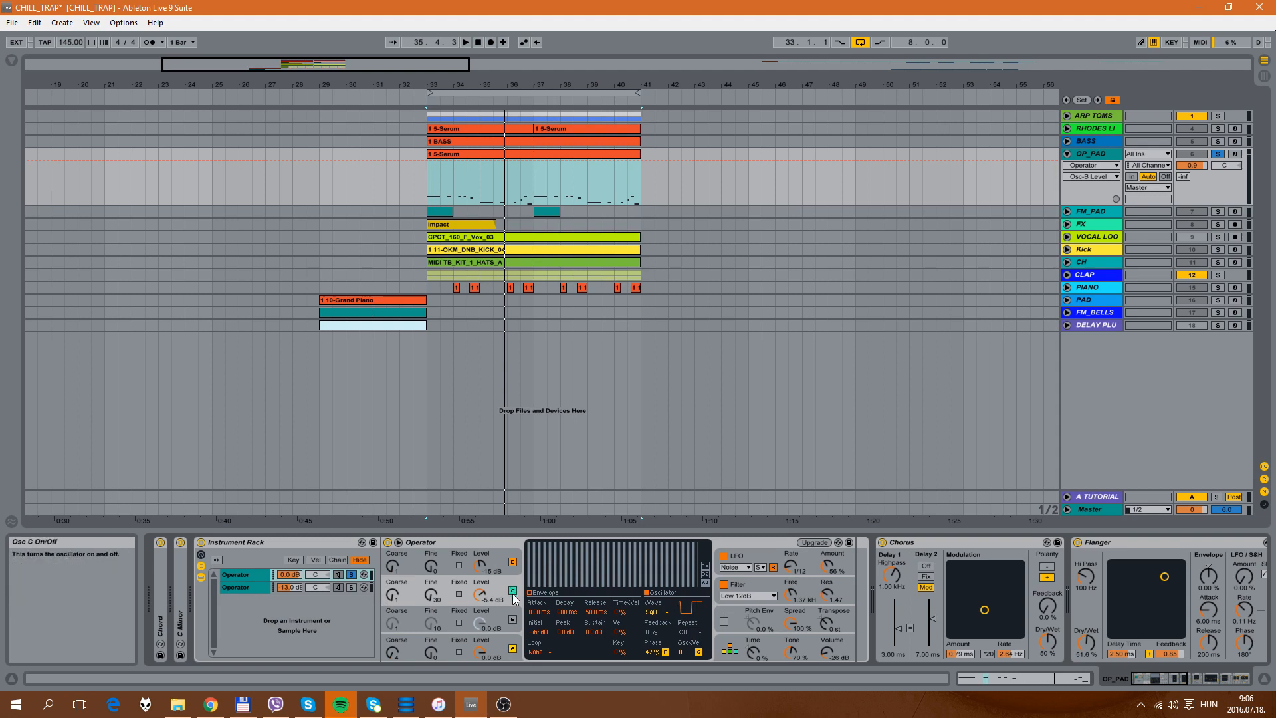
# Step: Examine the oscillator D and filter settings of the first Operator, and play its chain from bar 33
pyautogui.click(502, 556)
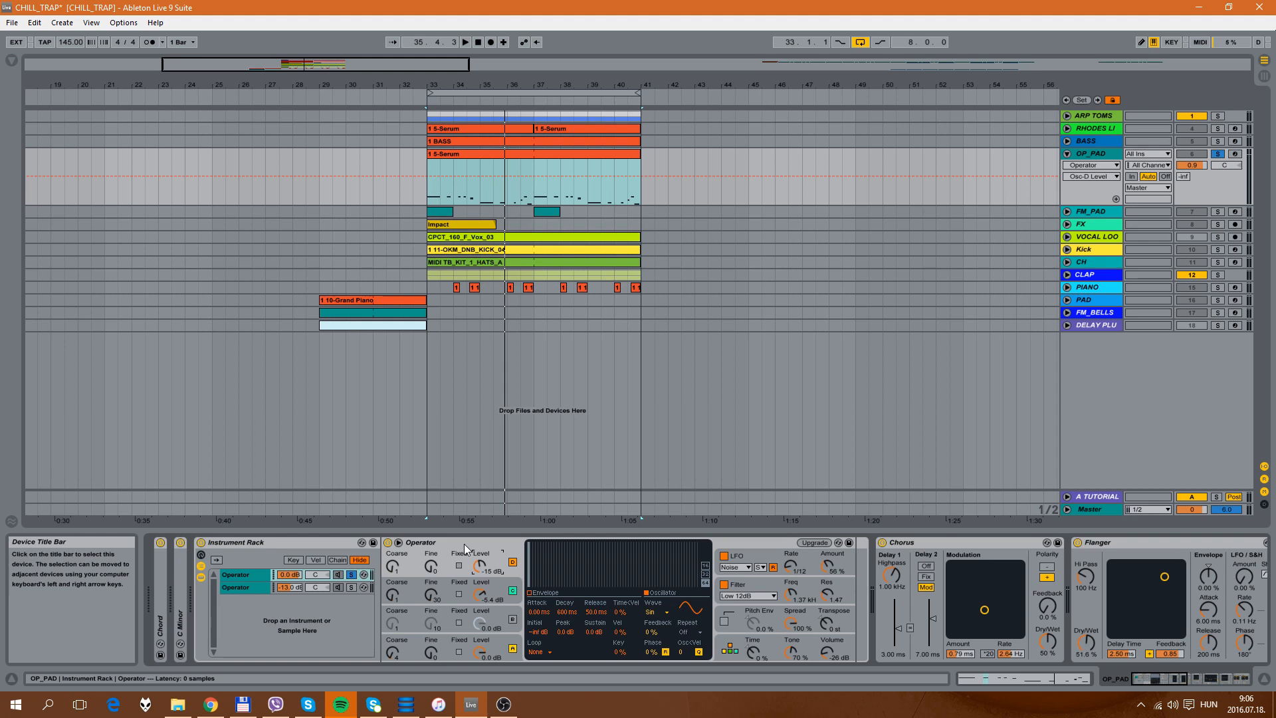
pyautogui.click(800, 584)
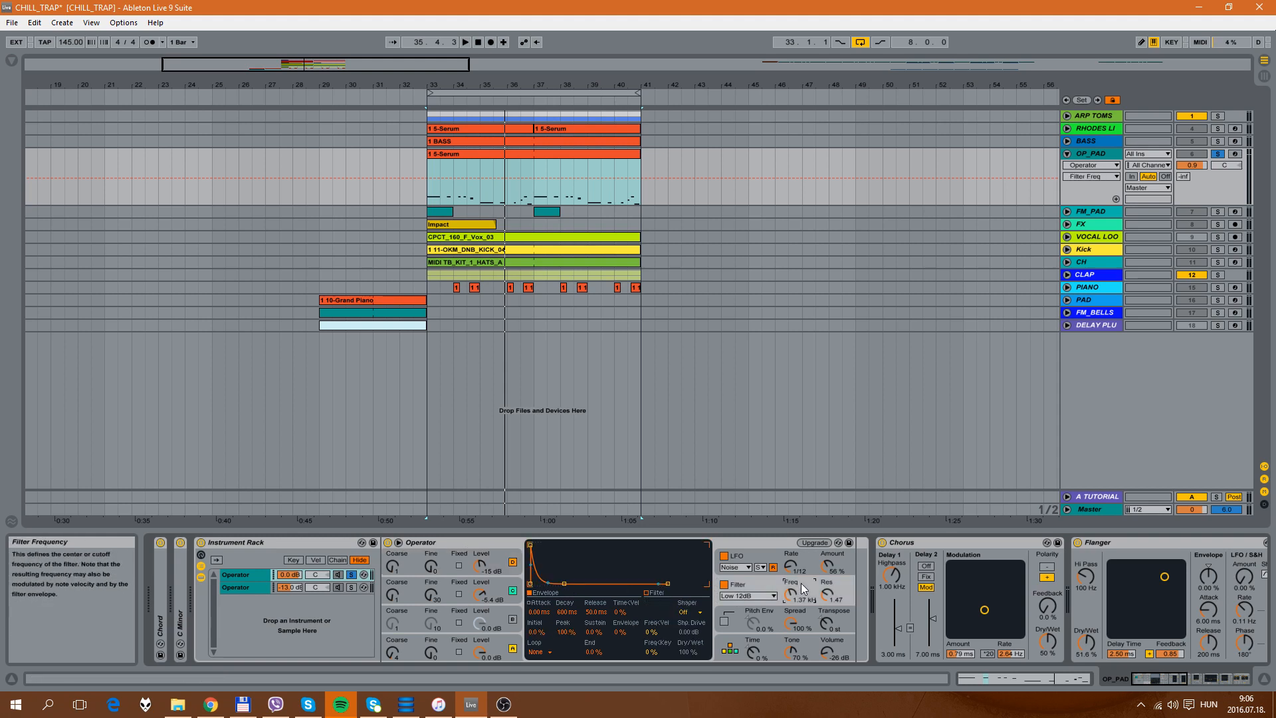
pyautogui.press('space')
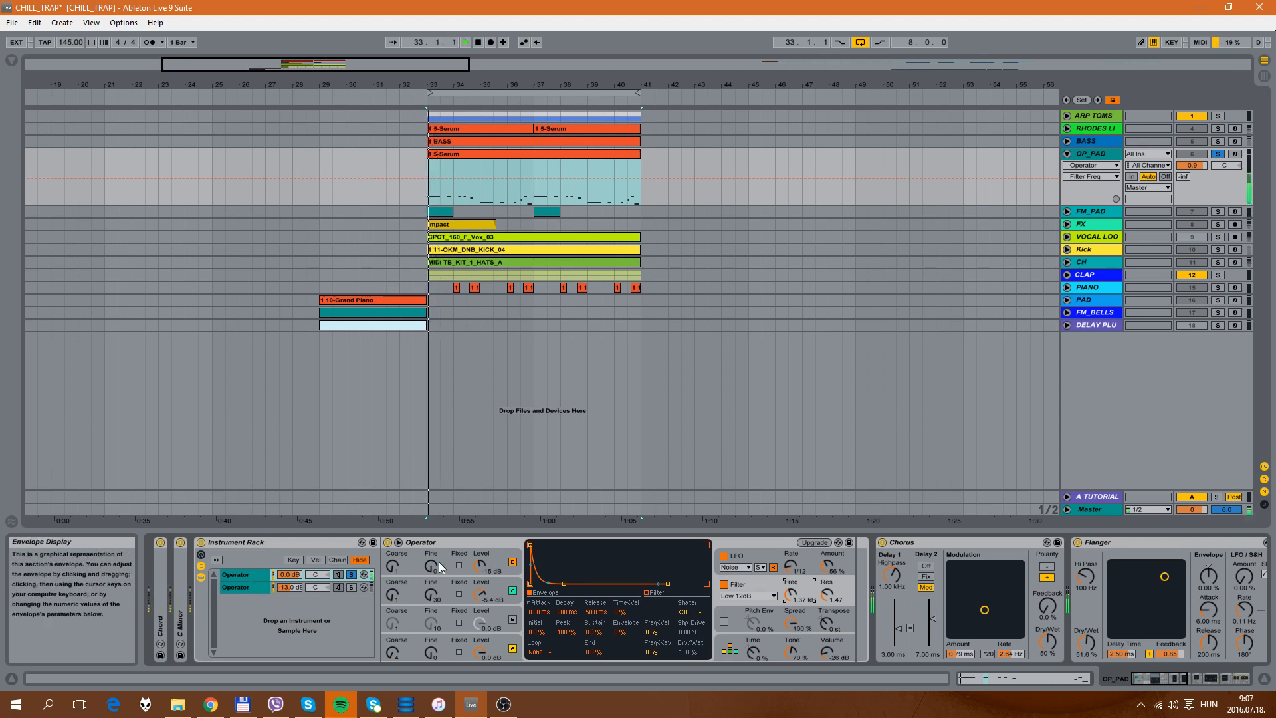
# Step: Solo the second Operator chain in the Instrument Rack, select its Operator device, and play it briefly
pyautogui.click(352, 587)
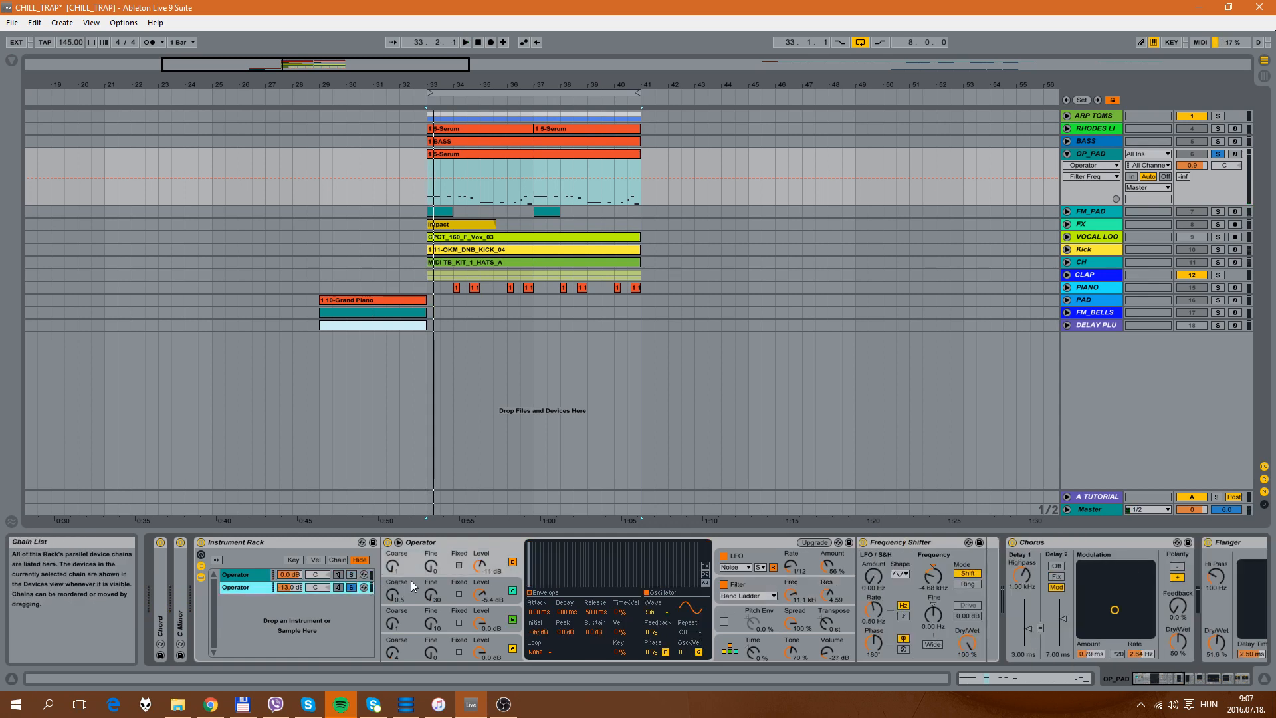
pyautogui.click(756, 542)
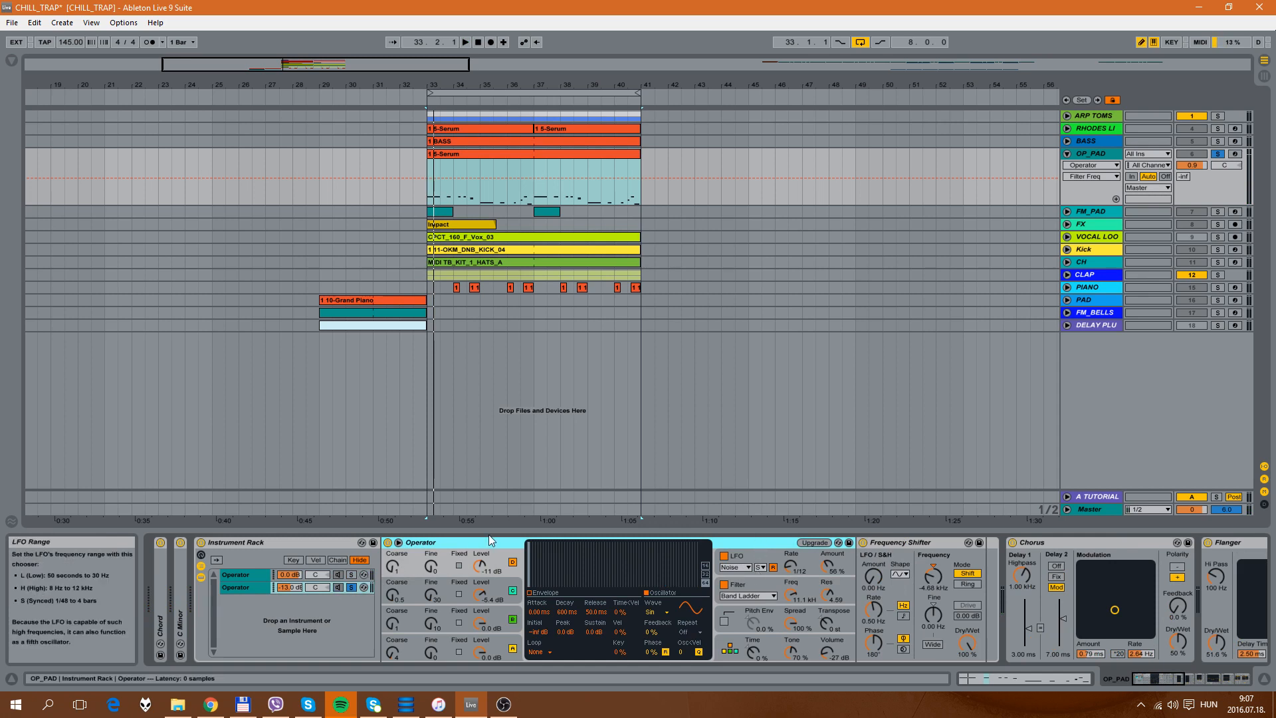
pyautogui.press('space')
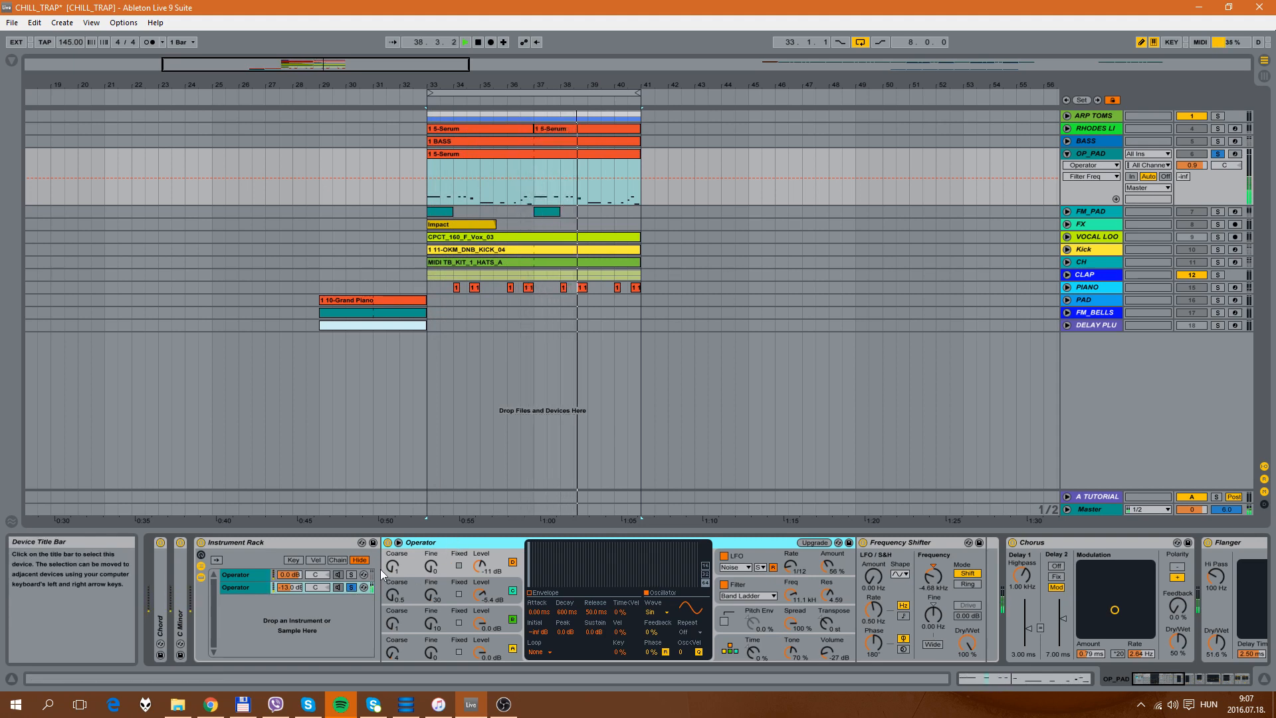
pyautogui.press('space')
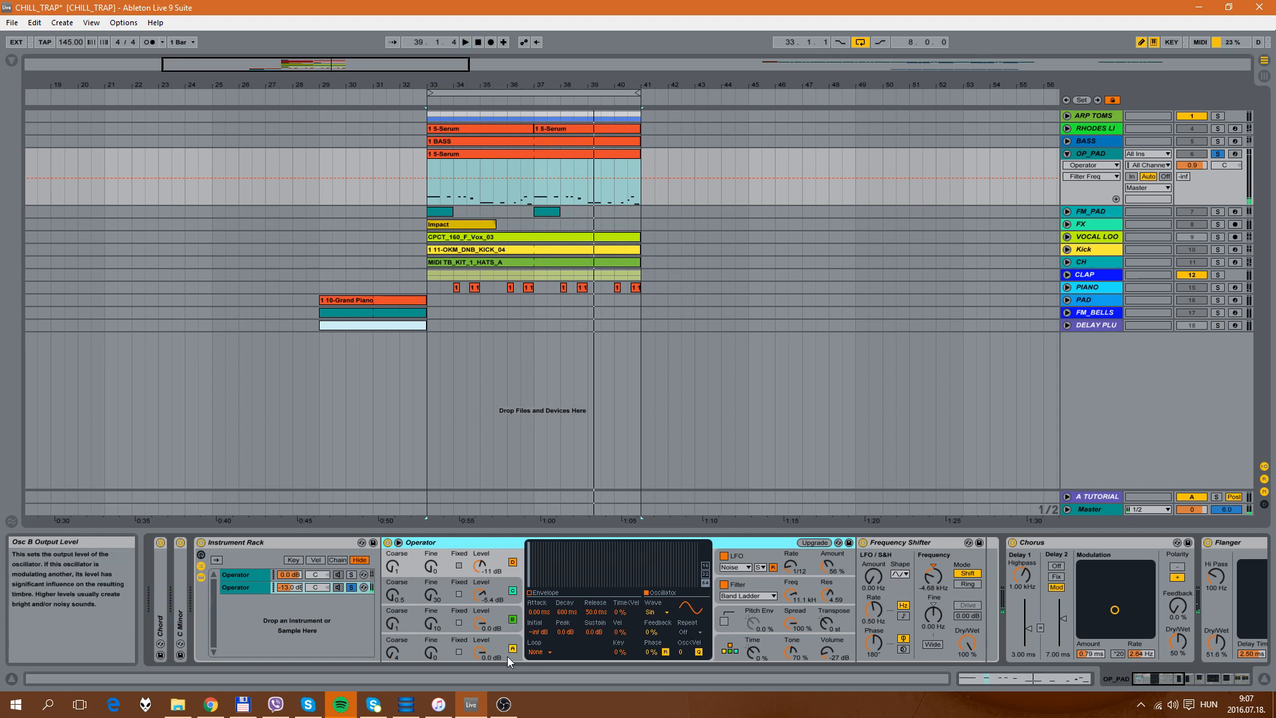
# Step: Examine oscillators B and D and the filter of the second Operator, and audition the chain with the filter toggled
pyautogui.click(500, 608)
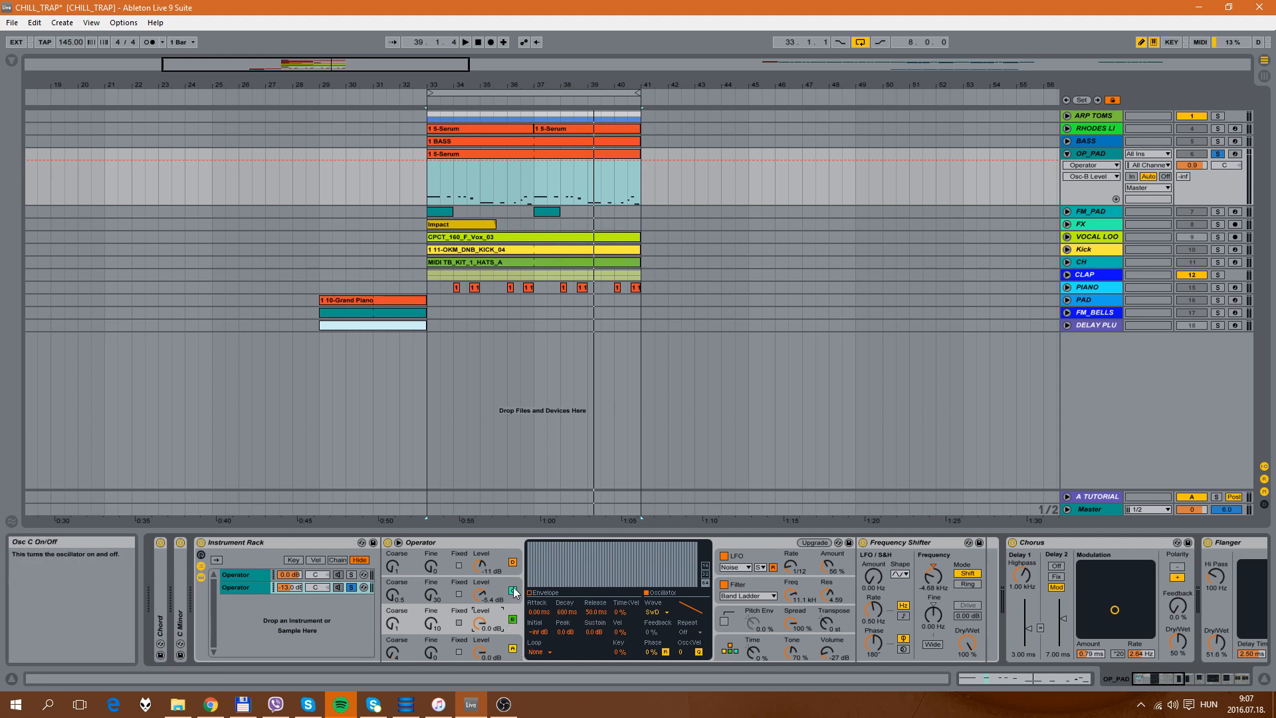
pyautogui.click(490, 554)
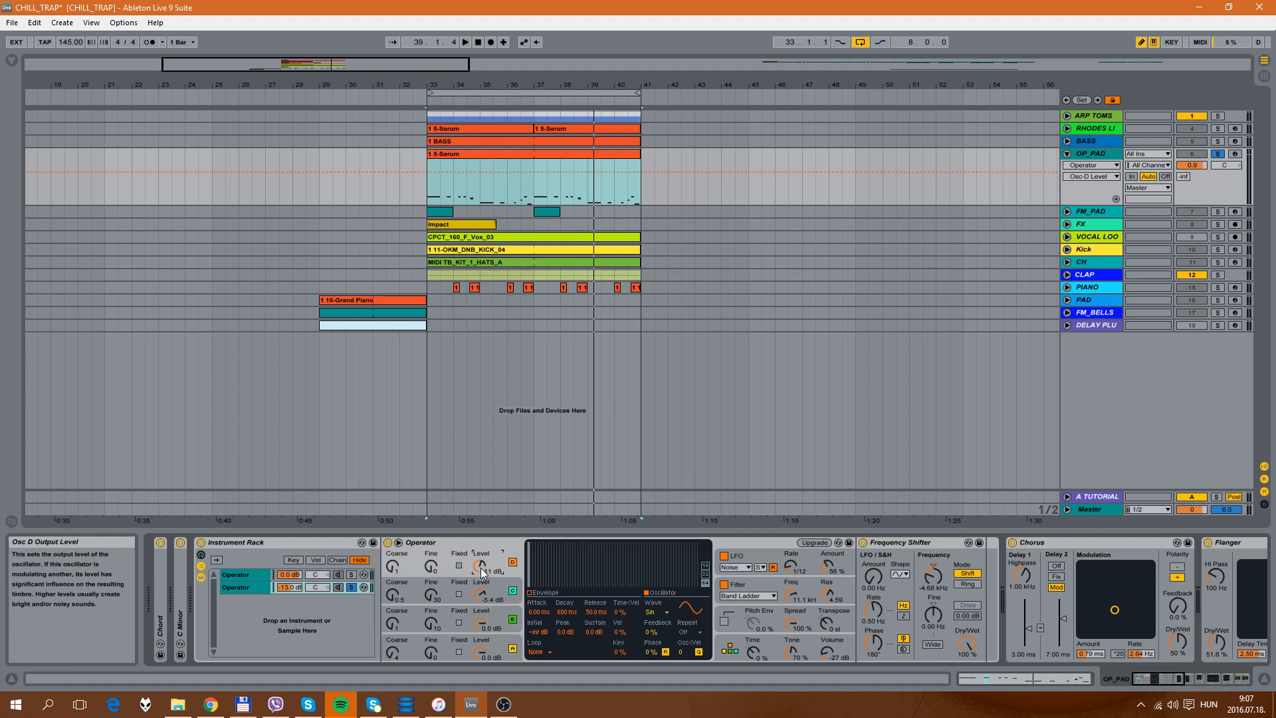
pyautogui.click(738, 588)
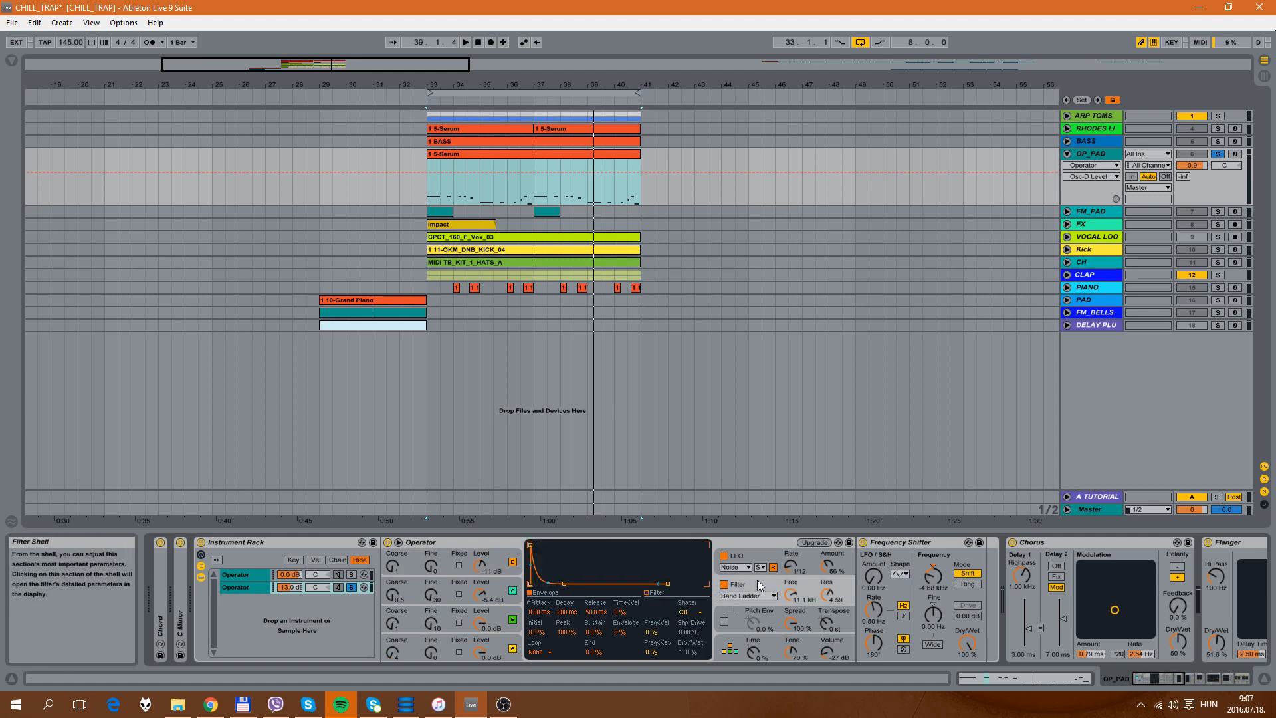
pyautogui.click(724, 585)
pyautogui.press('space')
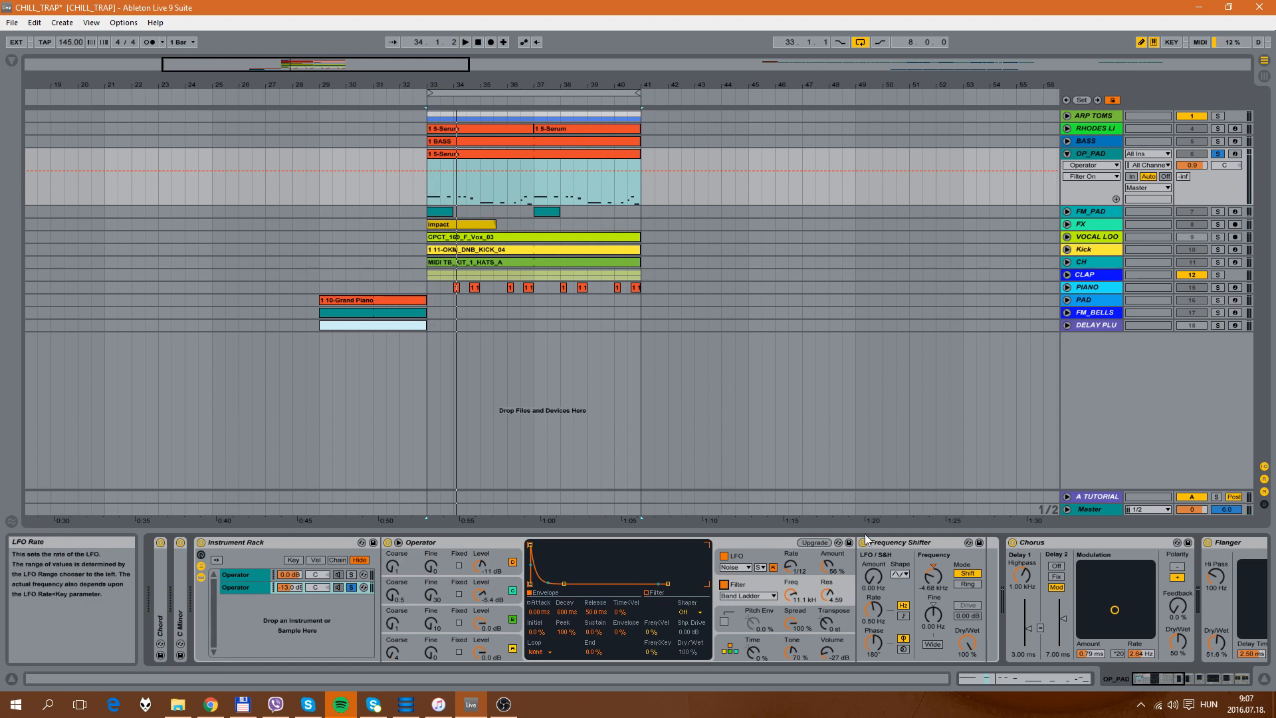
# Step: Select the Frequency Shifter and audition the second Operator chain with the effect alternately switched off and on
pyautogui.click(887, 542)
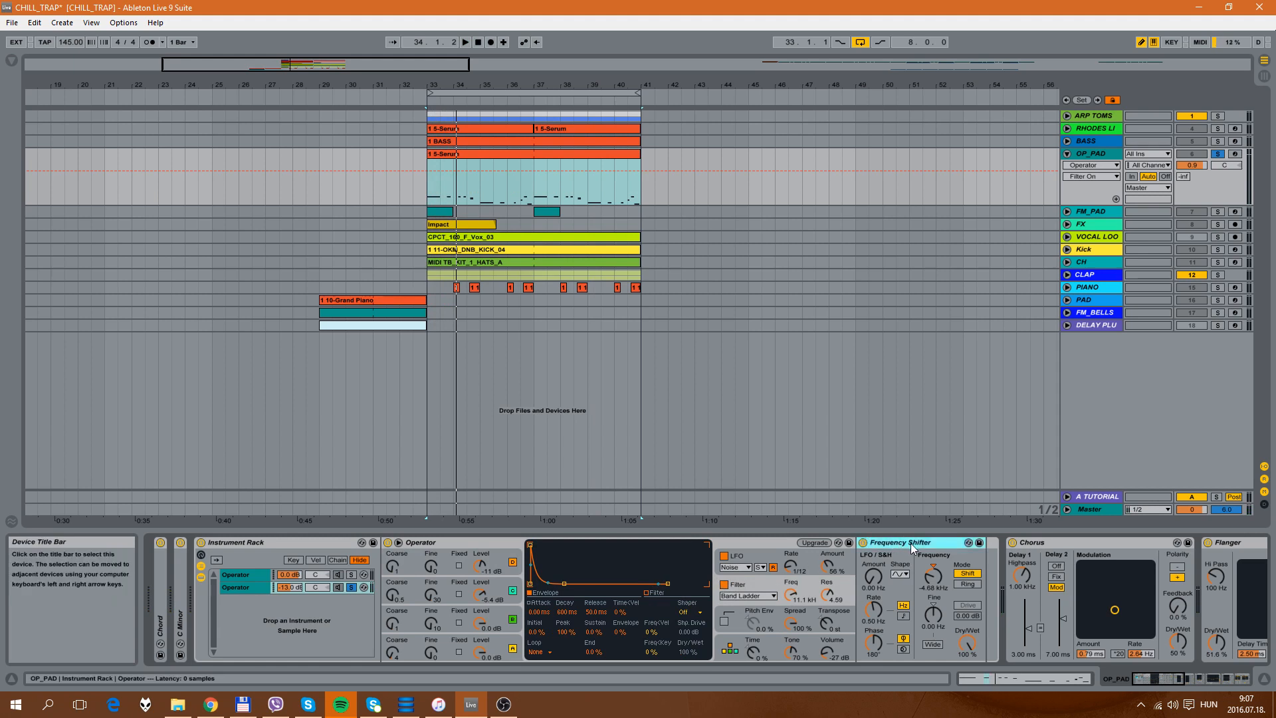
pyautogui.click(862, 542)
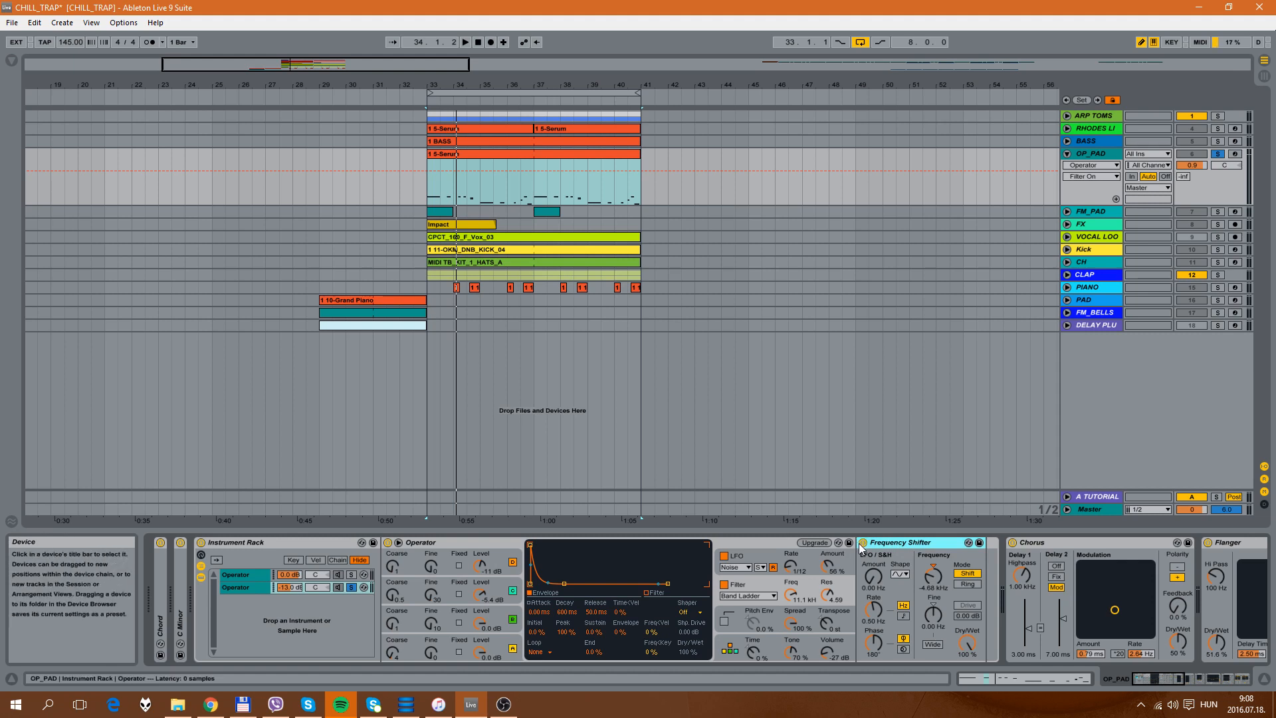
pyautogui.press('space')
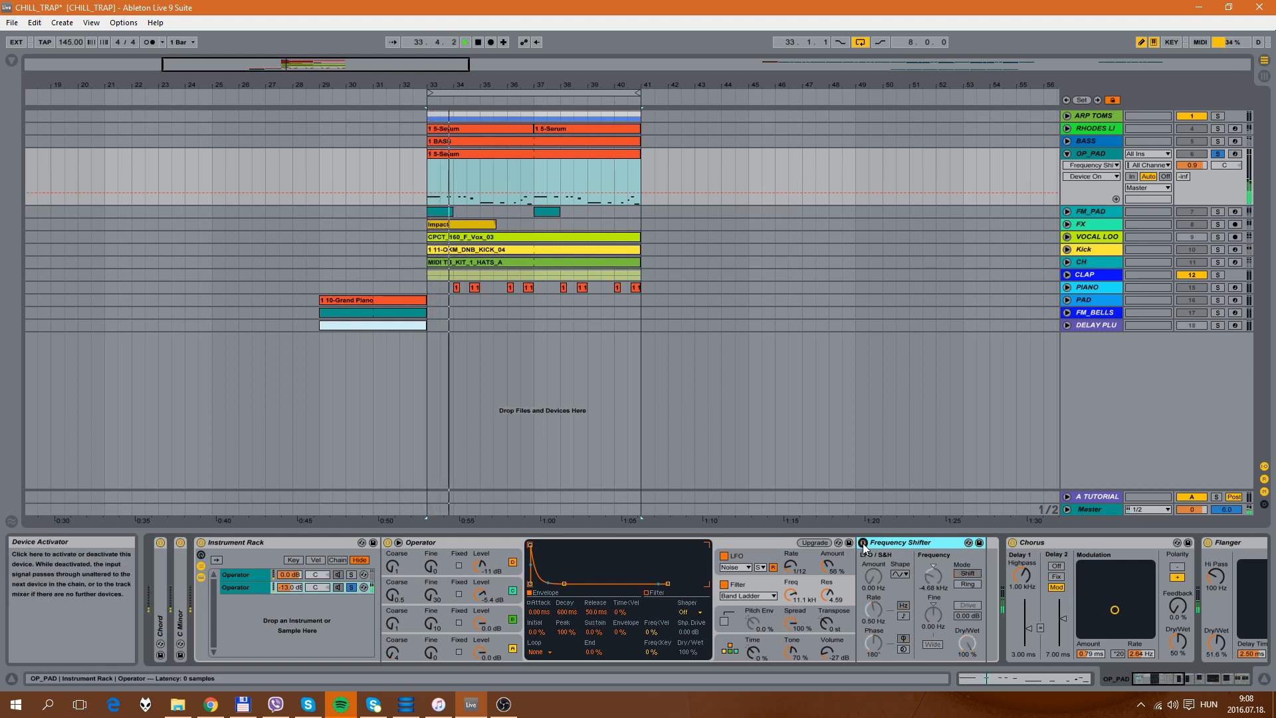
pyautogui.click(863, 542)
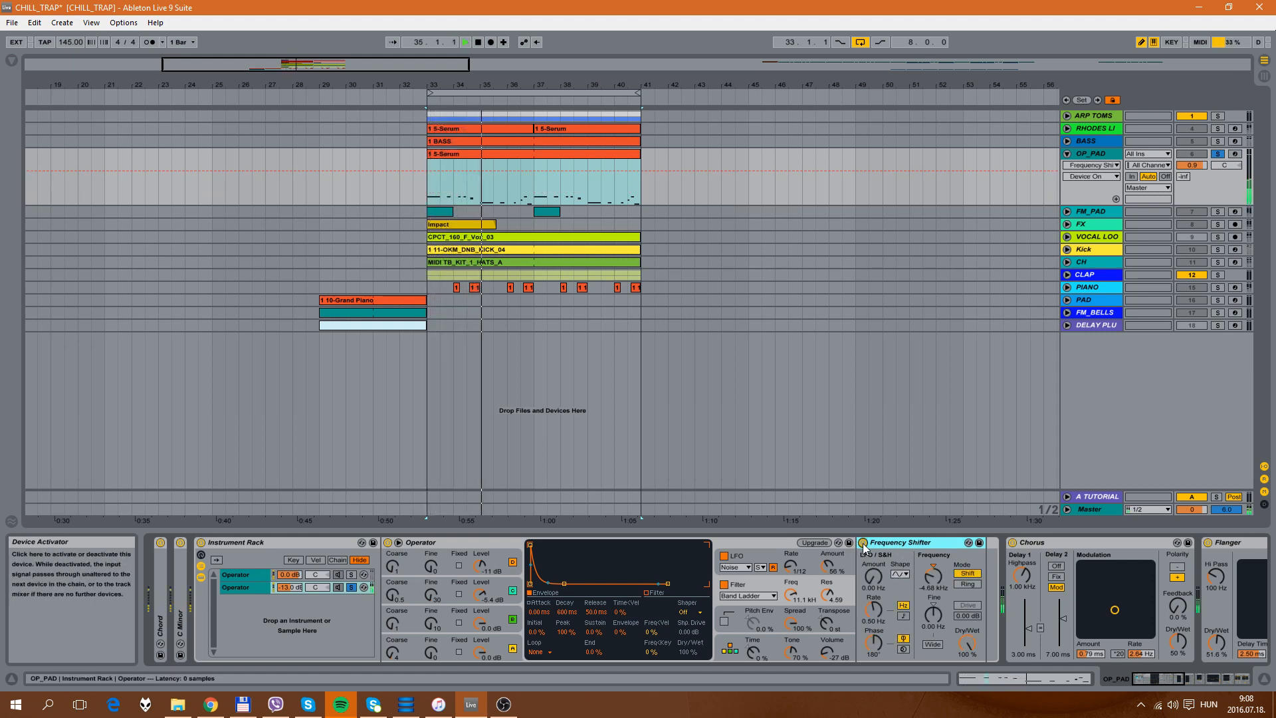
pyautogui.click(863, 542)
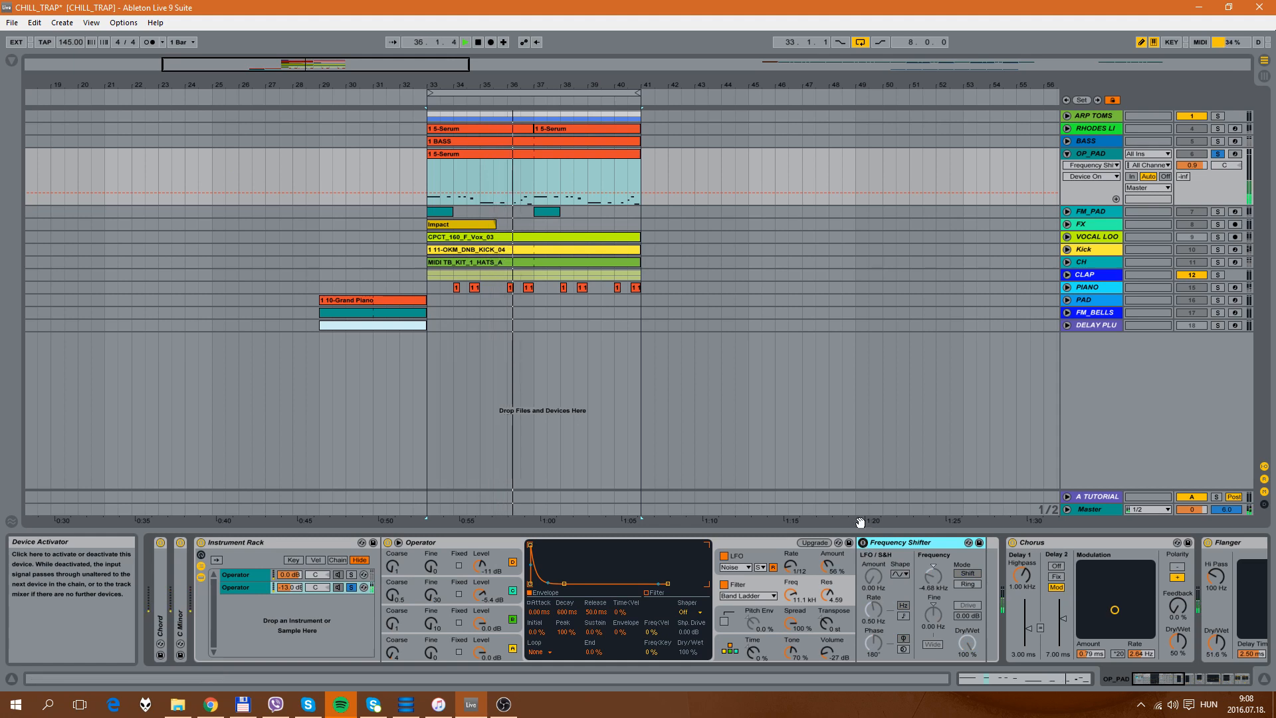
pyautogui.click(862, 543)
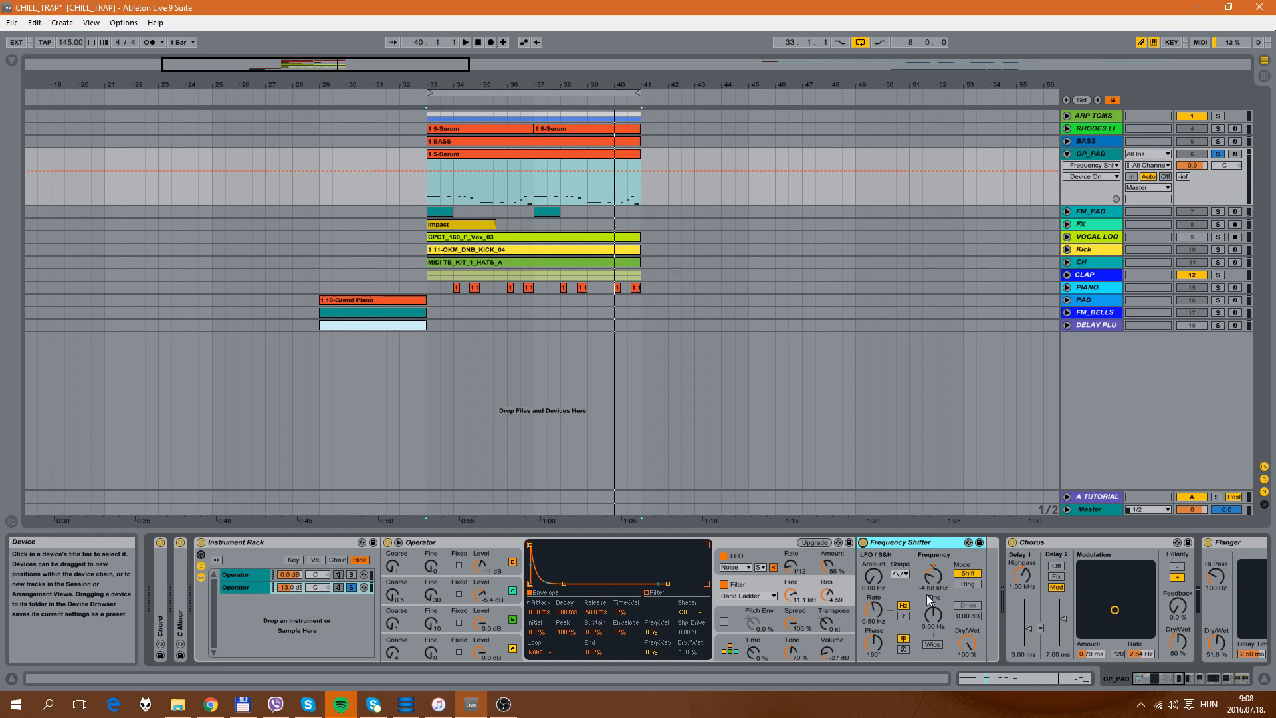
pyautogui.press('space')
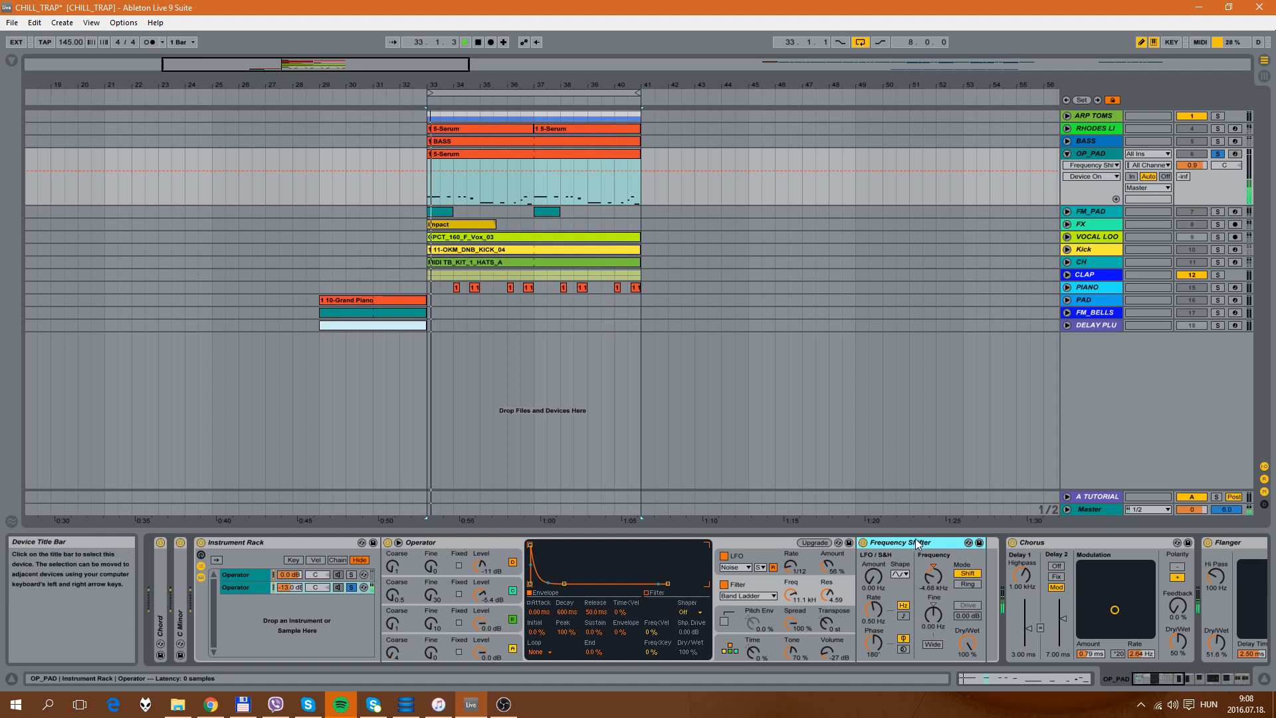
pyautogui.click(862, 542)
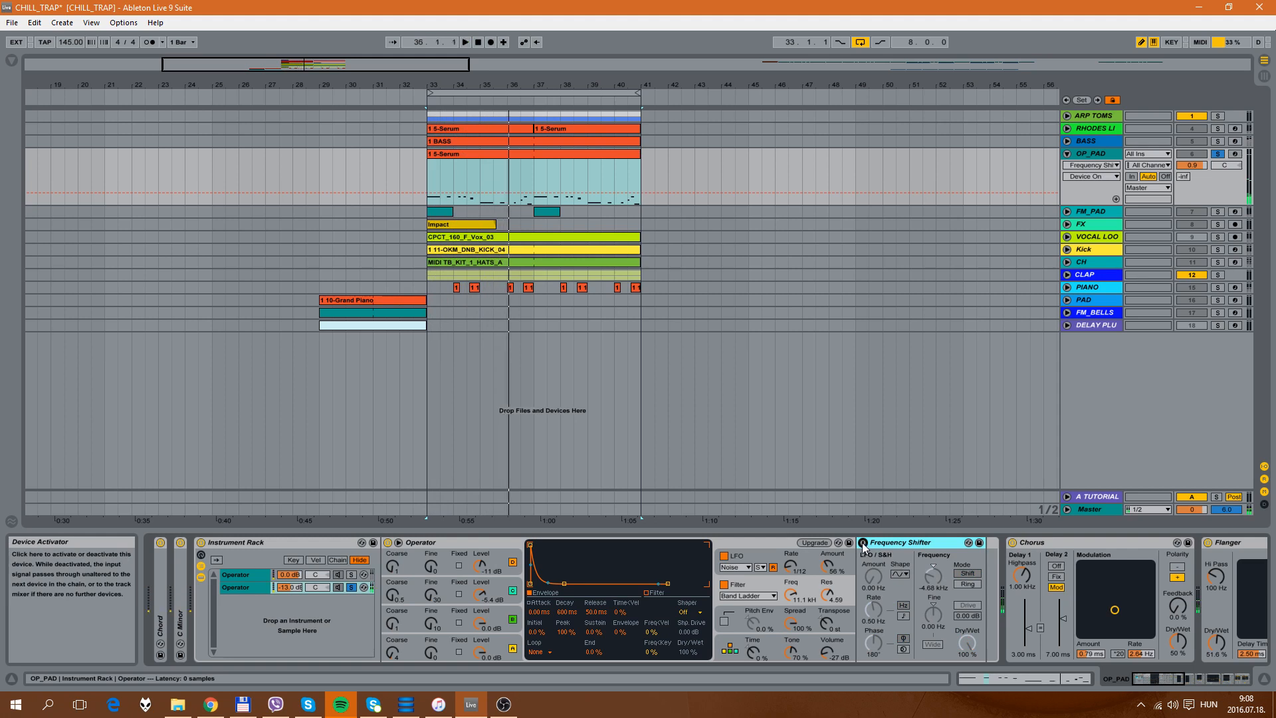
pyautogui.click(863, 542)
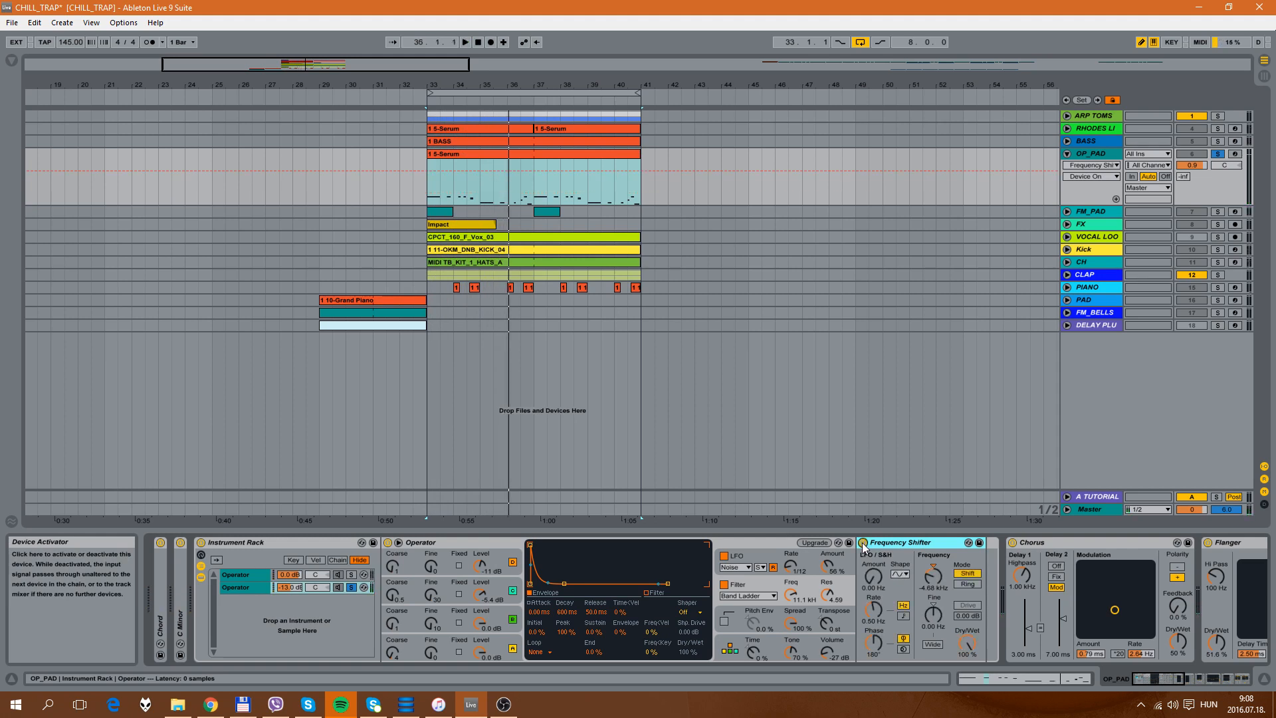
pyautogui.press('space')
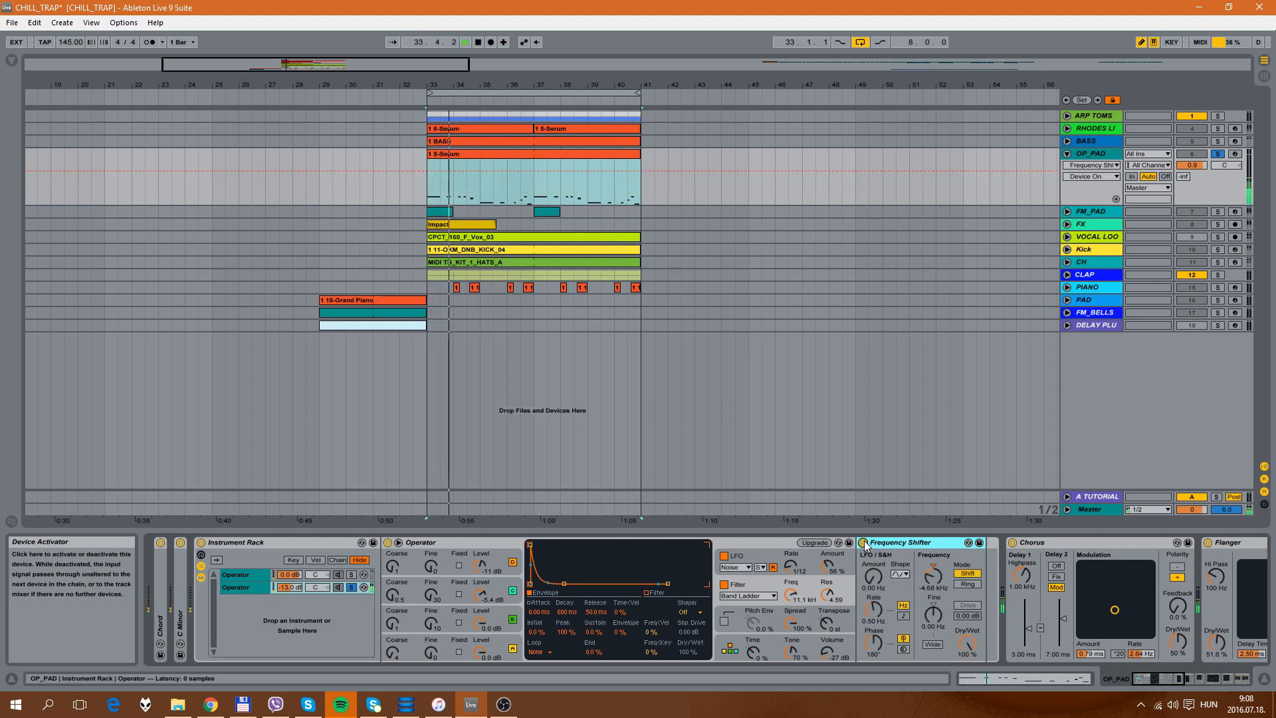
# Step: Unsolo the second Operator chain and play the rack while alternately deactivating and reactivating that chain
pyautogui.click(353, 588)
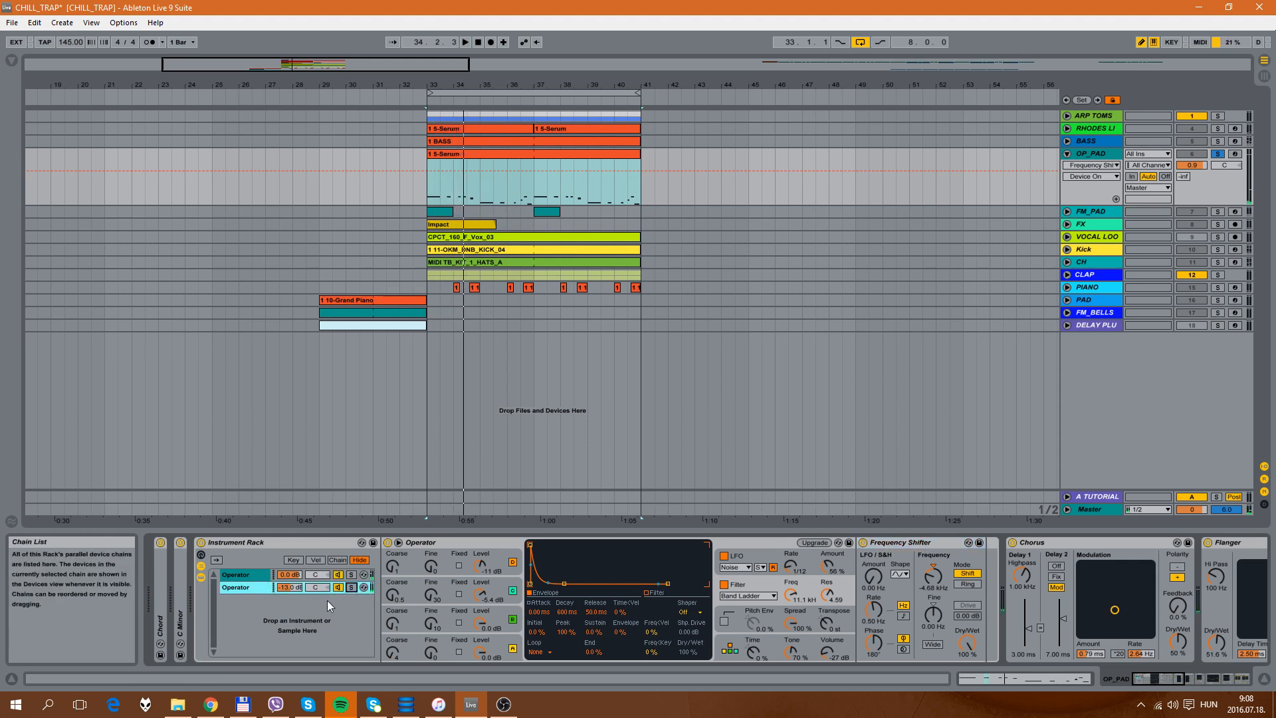
pyautogui.press('space')
pyautogui.click(337, 588)
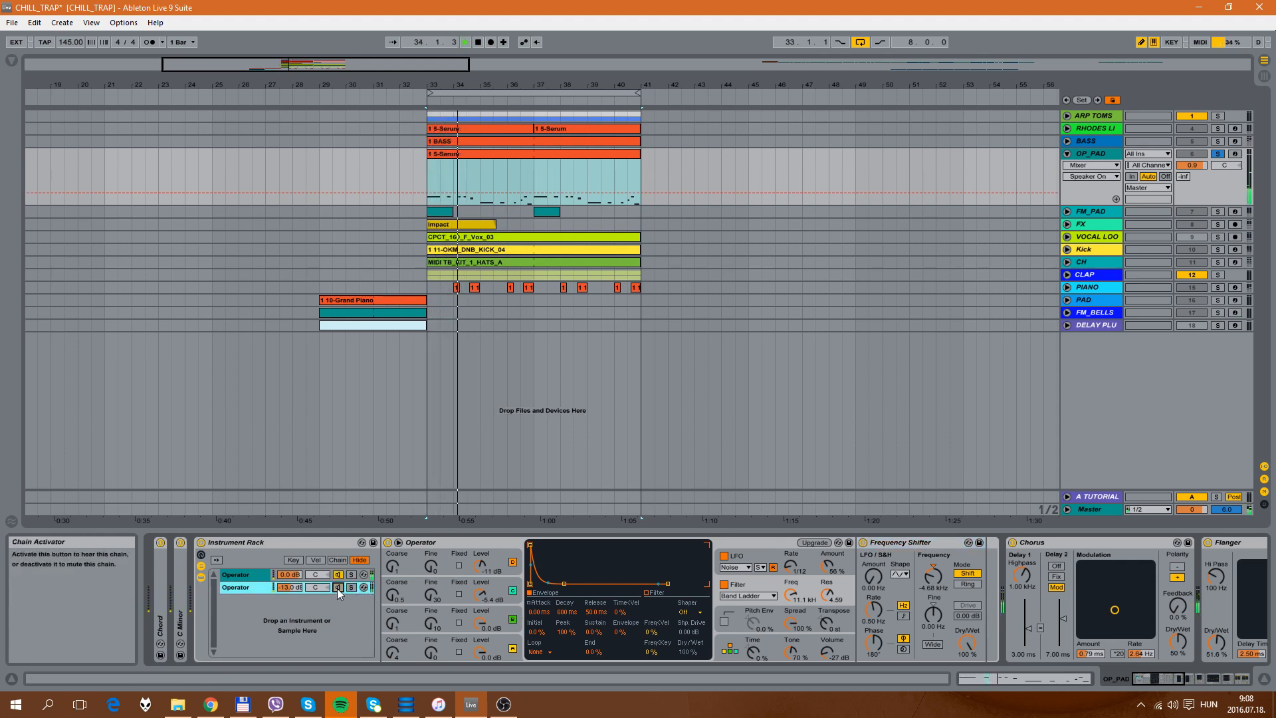
pyautogui.click(337, 588)
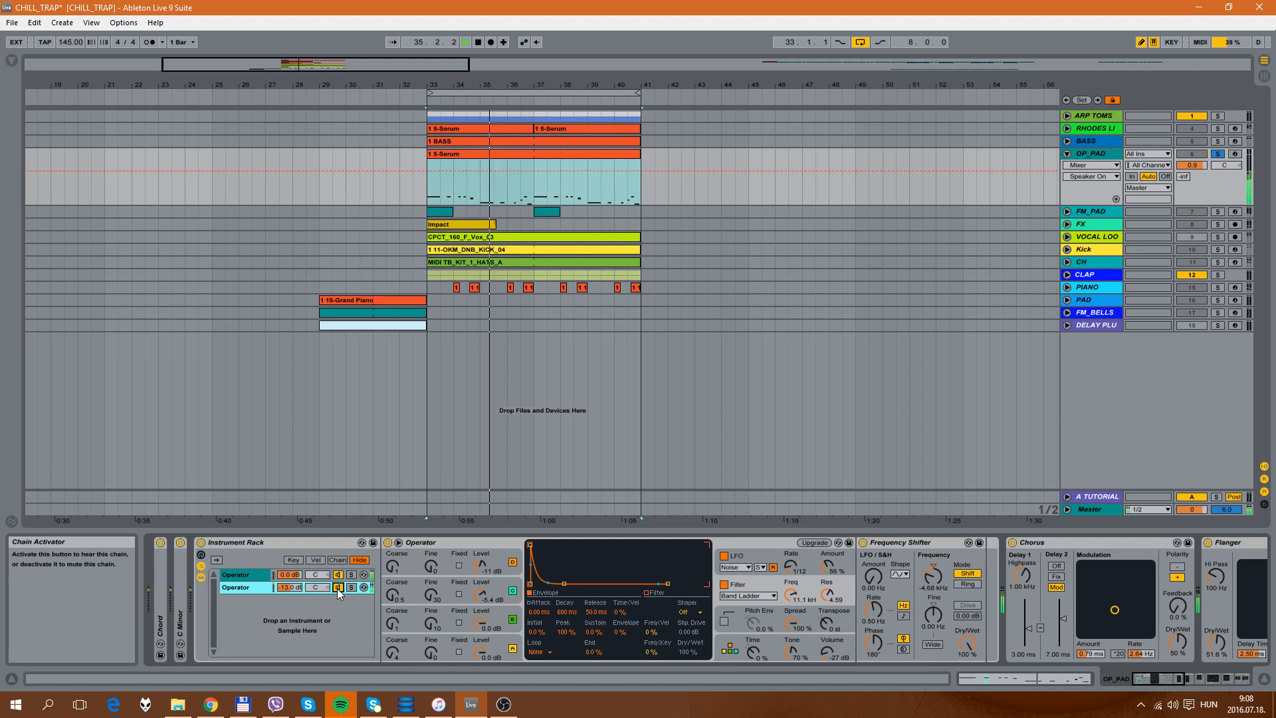
pyautogui.click(338, 587)
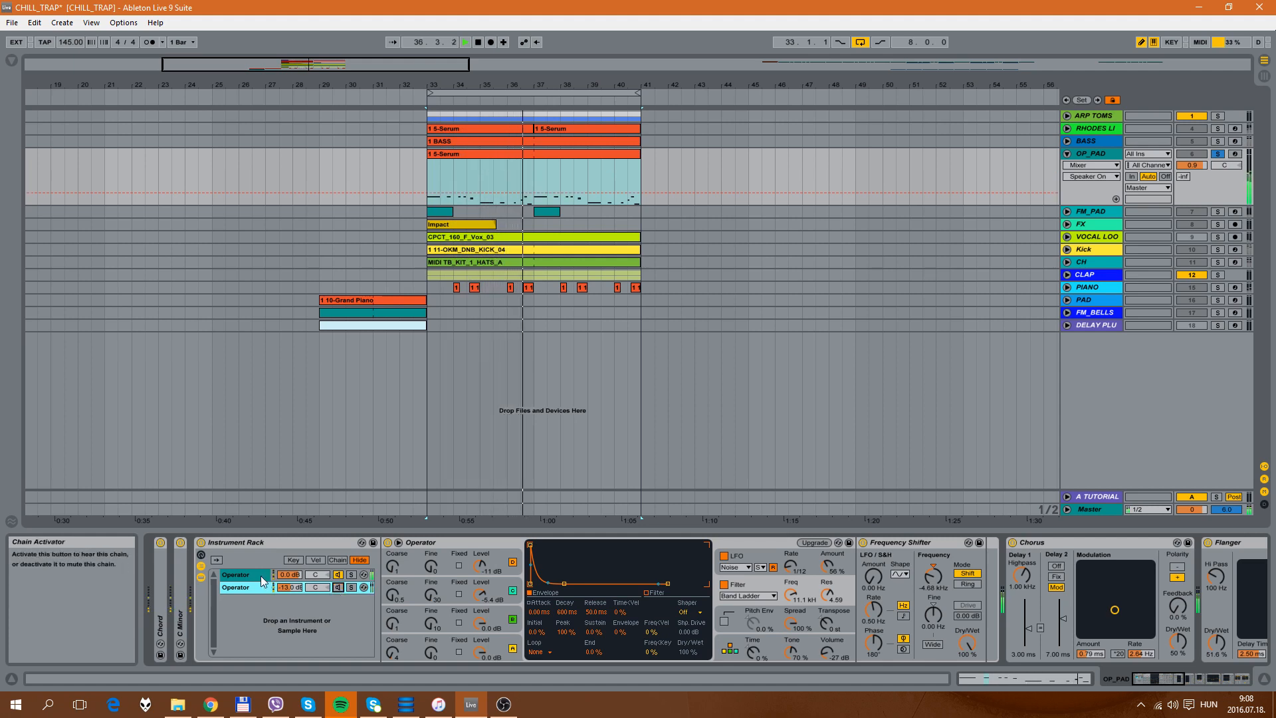
# Step: Audition the first Operator chain with its filter switched off, and reactivate the second chain
pyautogui.click(258, 574)
pyautogui.click(724, 584)
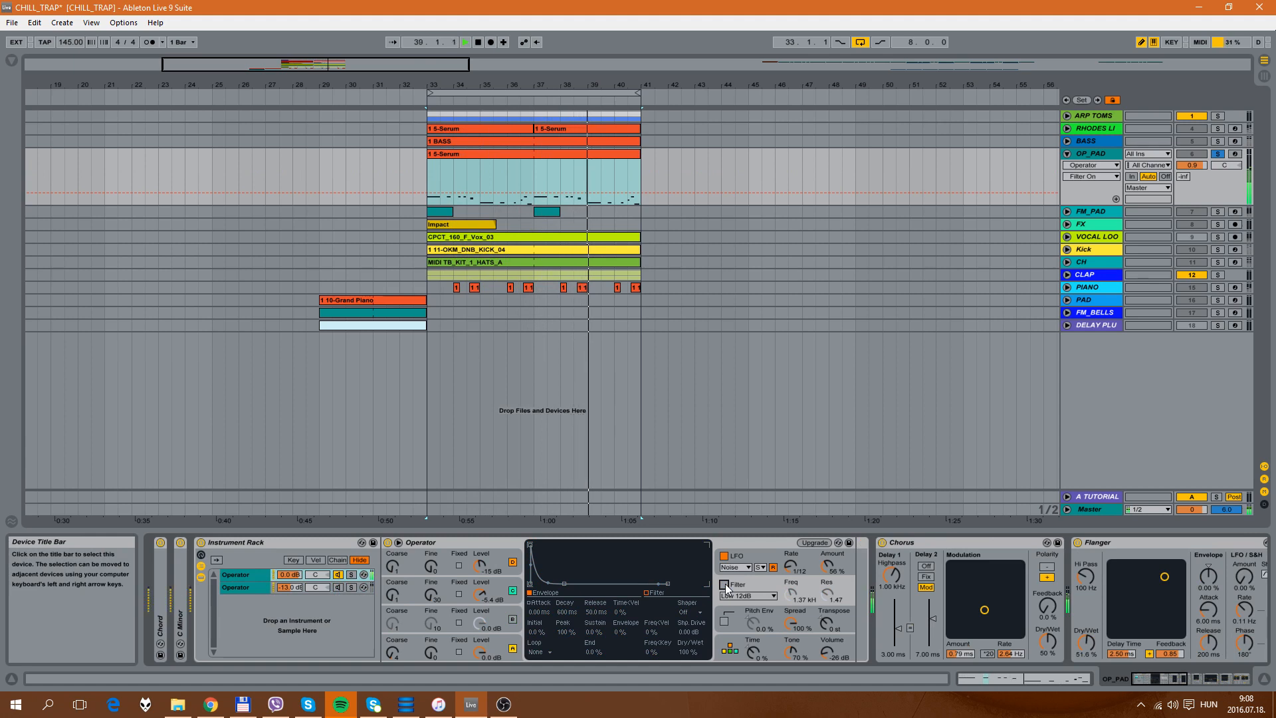
pyautogui.click(341, 585)
pyautogui.click(340, 586)
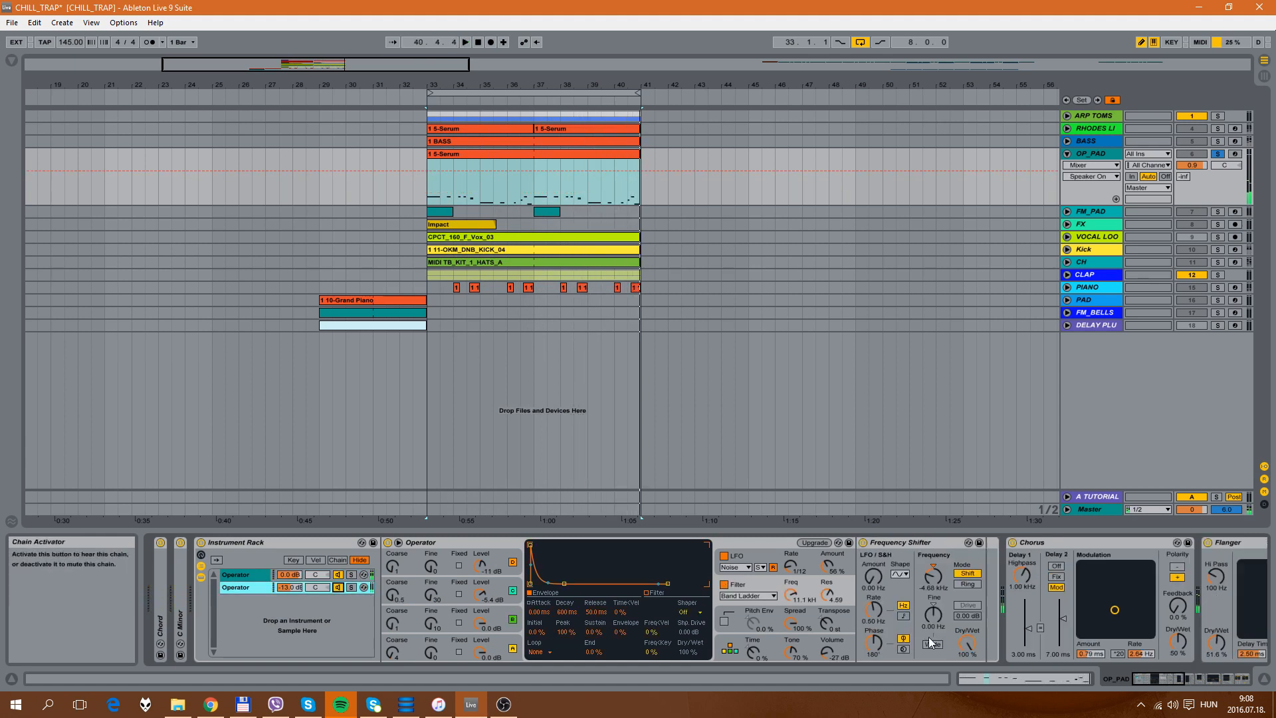
# Step: Select the Chorus after the Frequency Shifter and audition the pad with it switched off and back on
pyautogui.moveTo(1150, 674); pyautogui.dragTo(1176, 681)
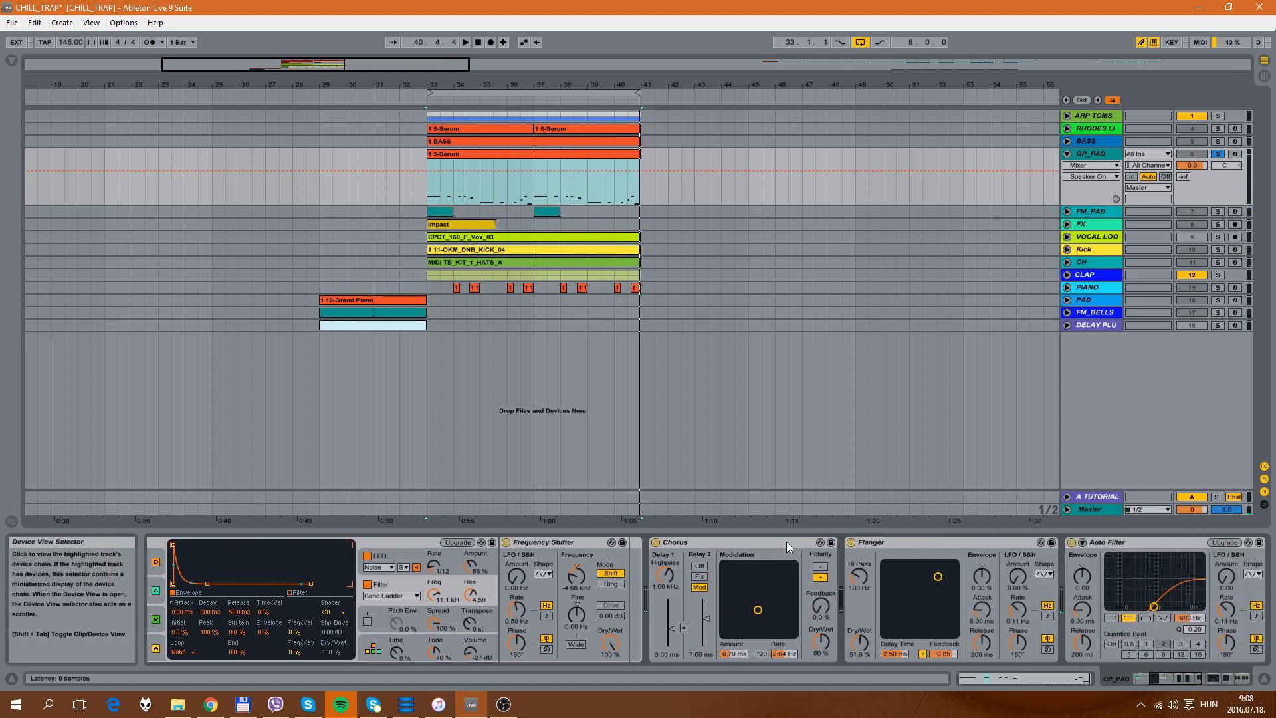
pyautogui.click(691, 539)
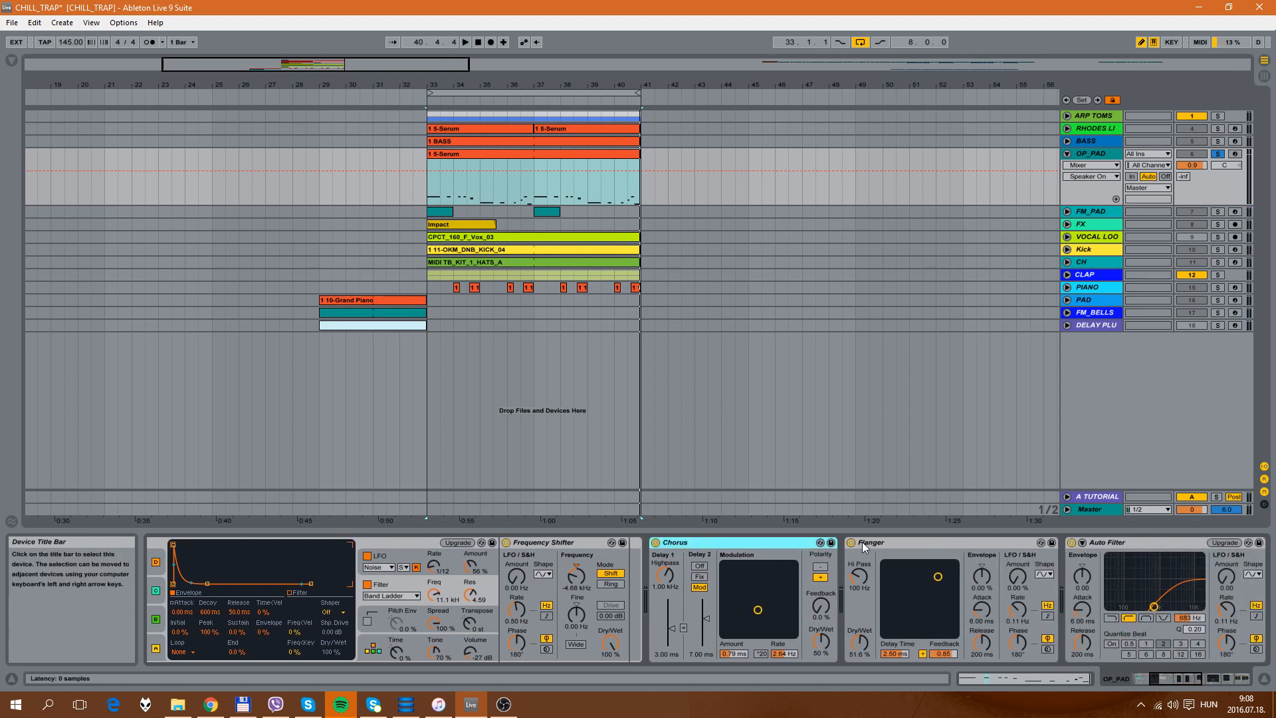
pyautogui.click(655, 543)
pyautogui.press('space')
pyautogui.click(655, 542)
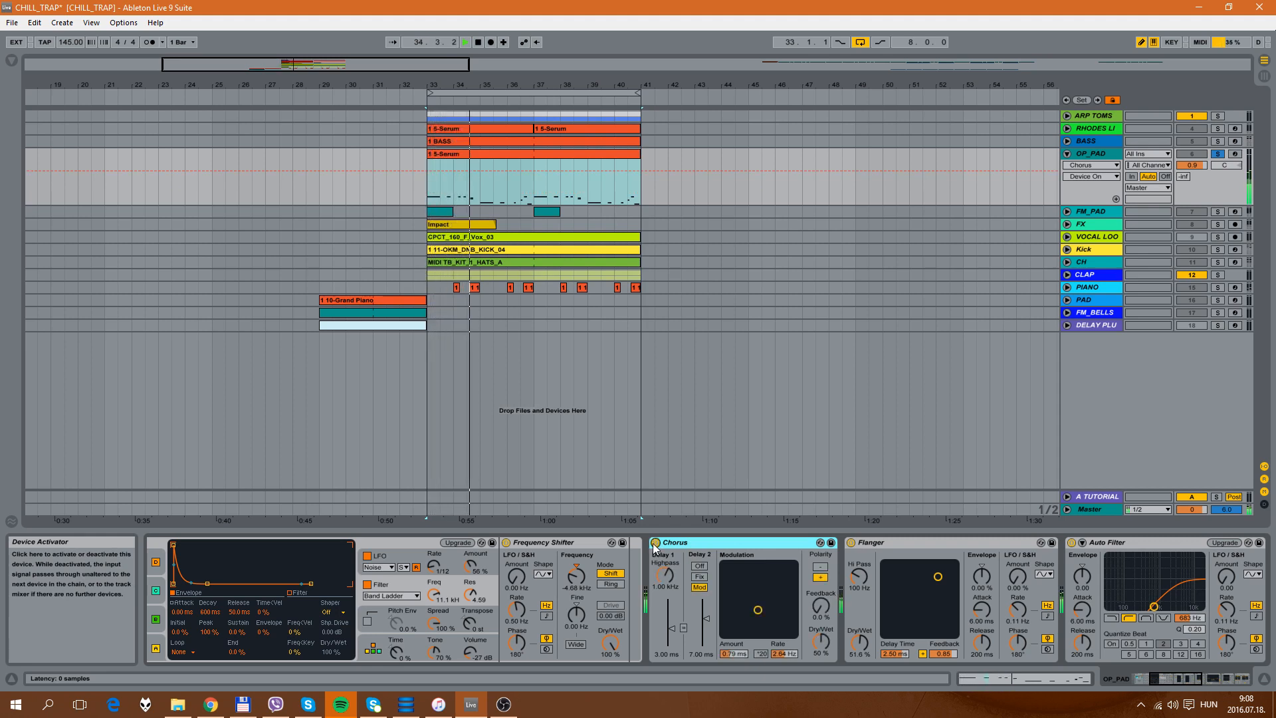
# Step: Audition the pad with both the Flanger and the Chorus switched off, and turn both effects back on
pyautogui.click(850, 542)
pyautogui.click(655, 542)
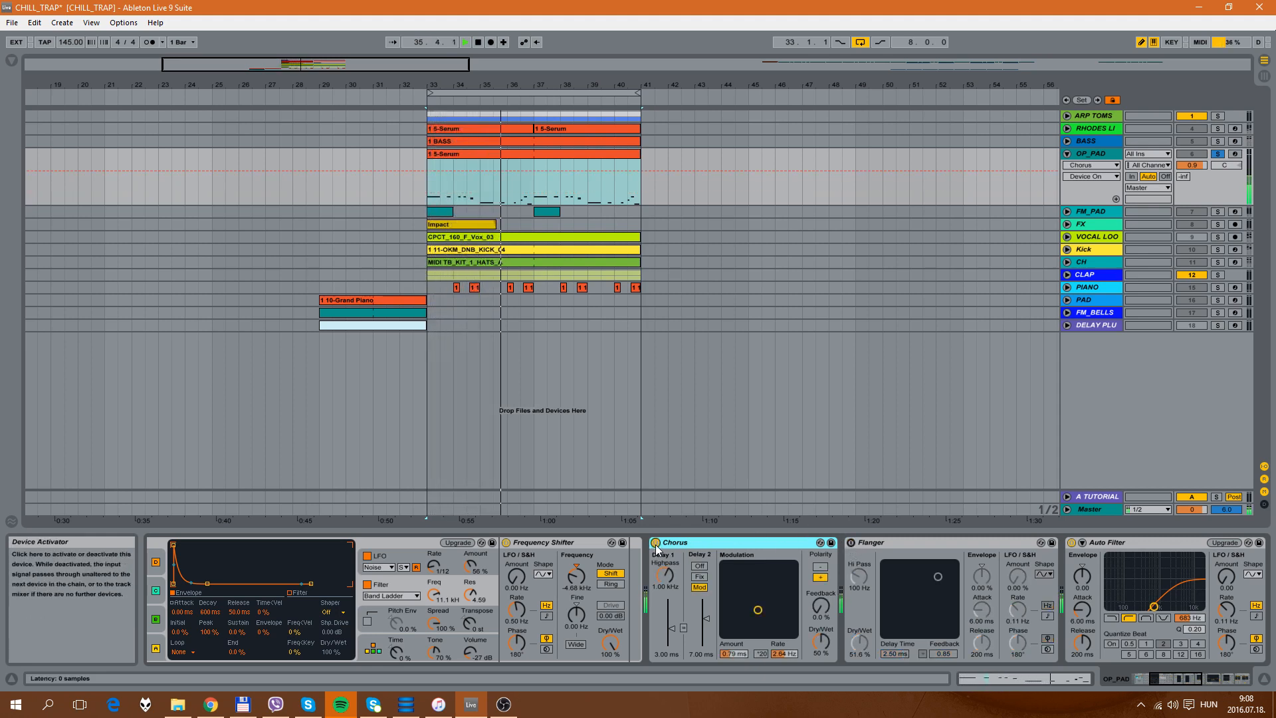
pyautogui.click(1183, 679)
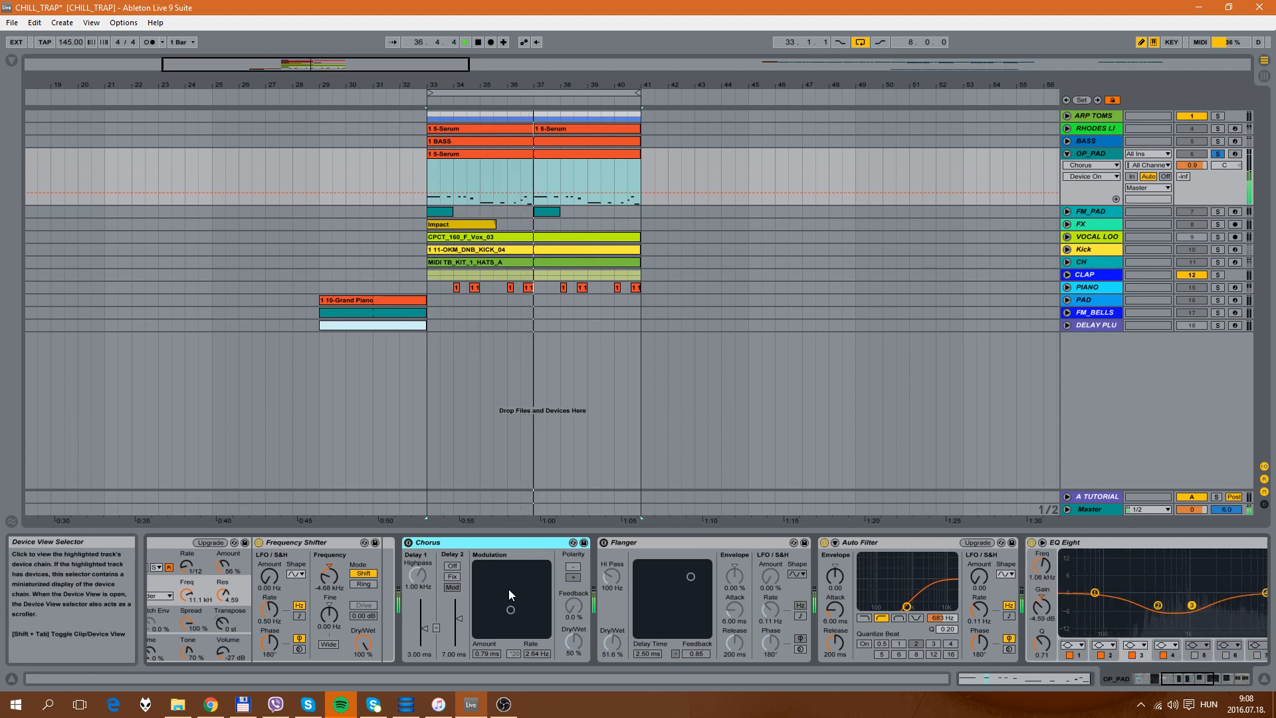
pyautogui.click(603, 542)
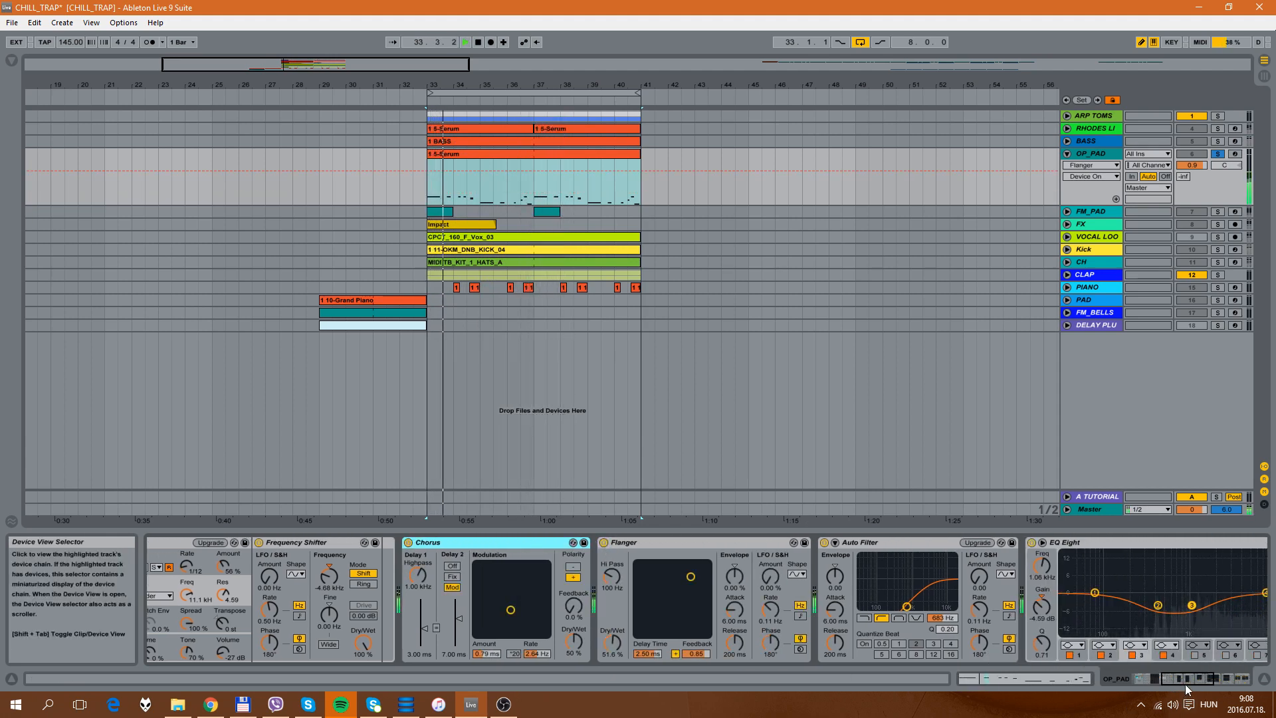
# Step: Audition the pad with the Auto Filter after the Flanger switched off, and turn the filter back on
pyautogui.moveTo(1185, 683); pyautogui.dragTo(1198, 683)
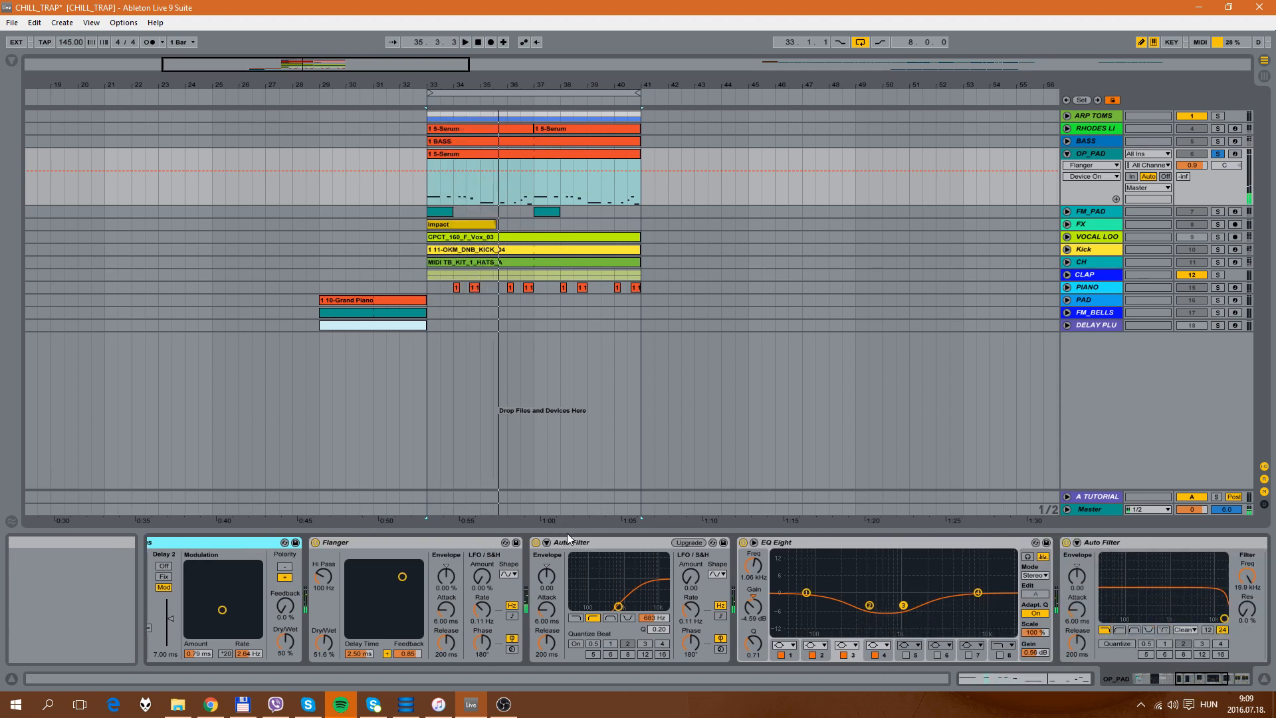
pyautogui.click(536, 541)
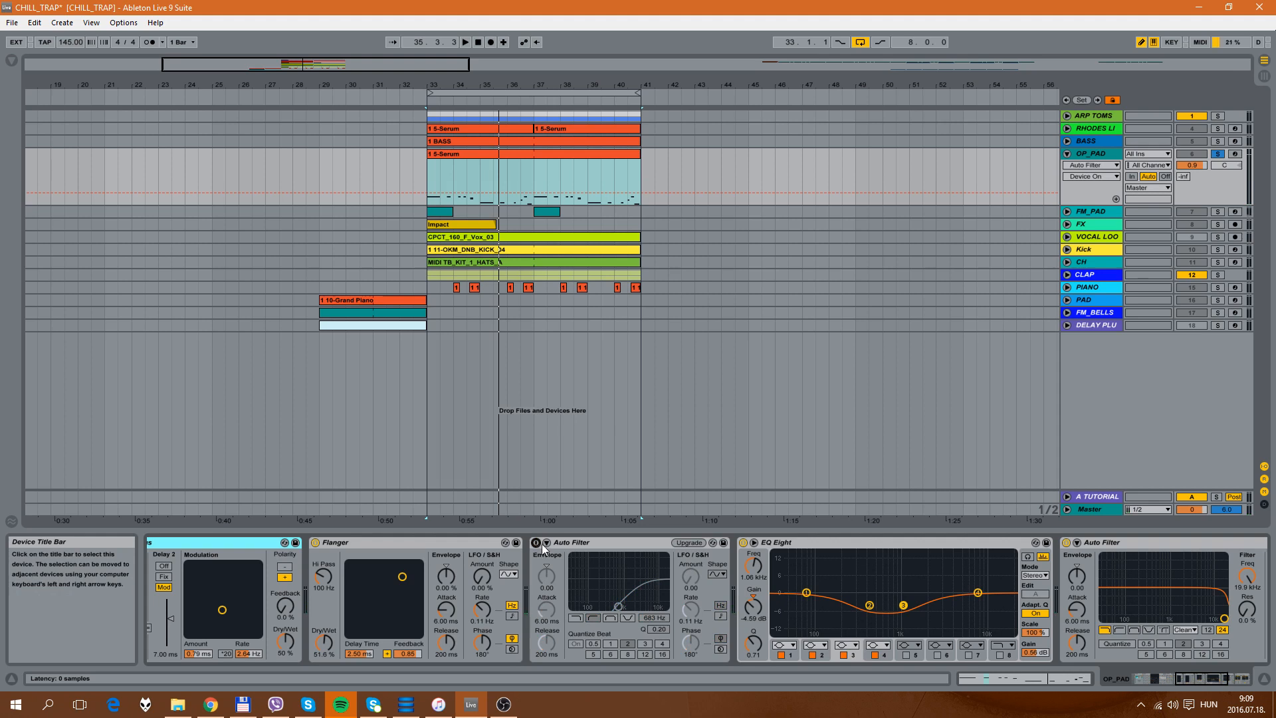
pyautogui.press('space')
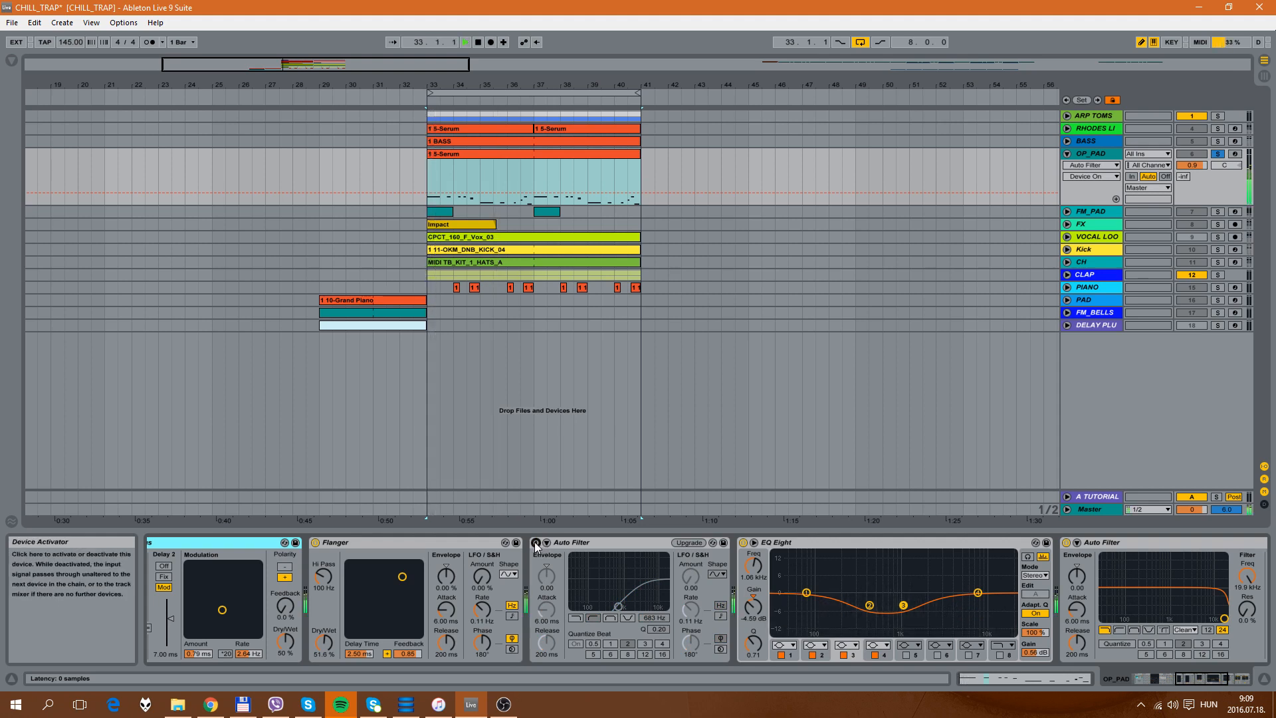
pyautogui.press('space')
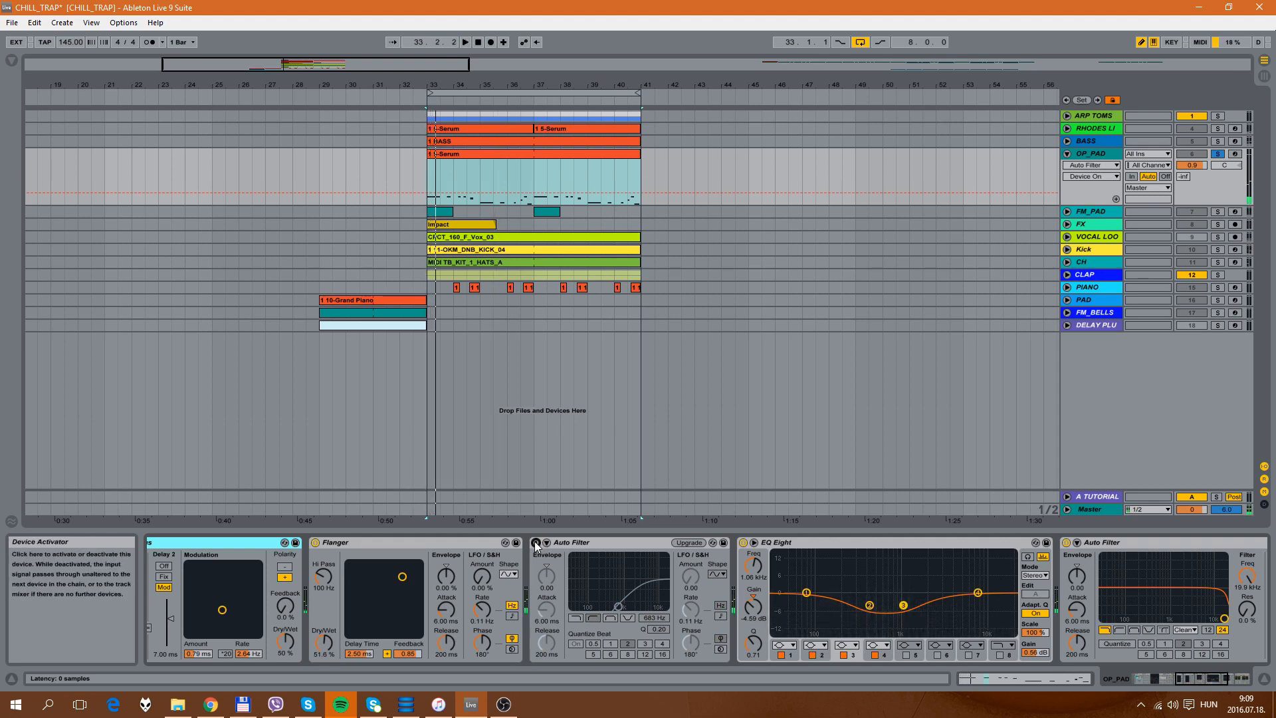
pyautogui.press('space')
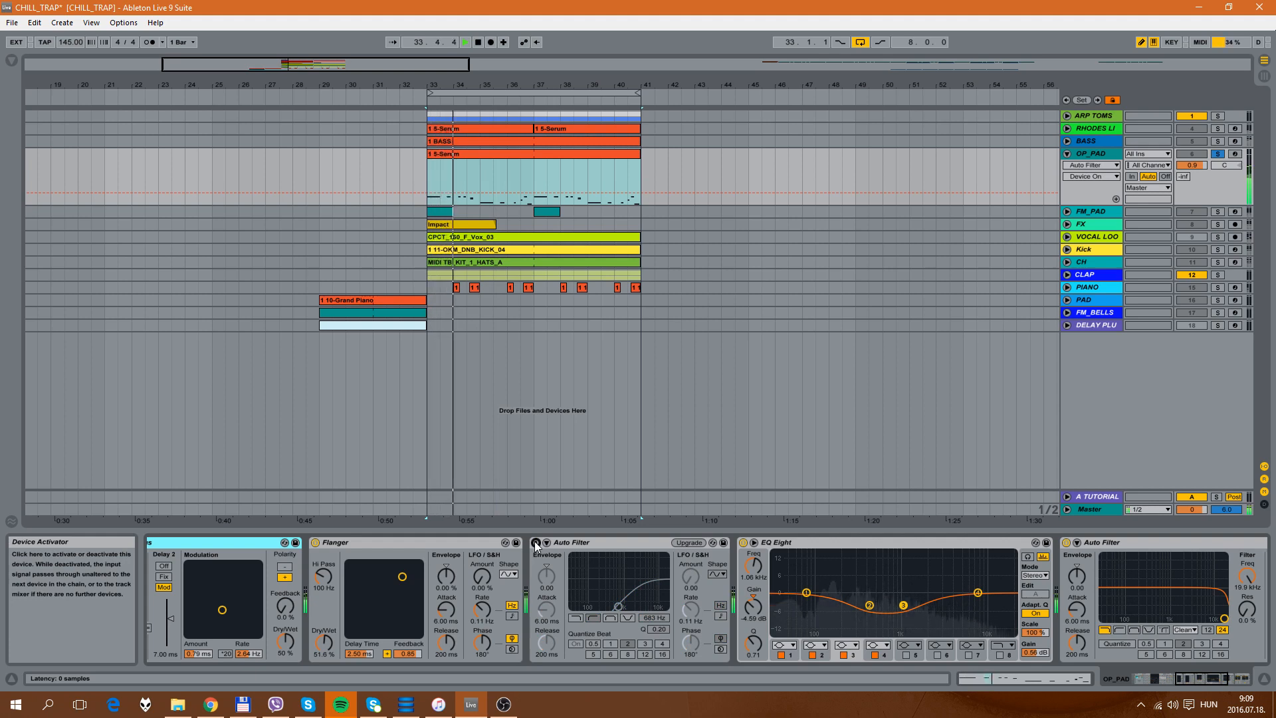
pyautogui.click(536, 542)
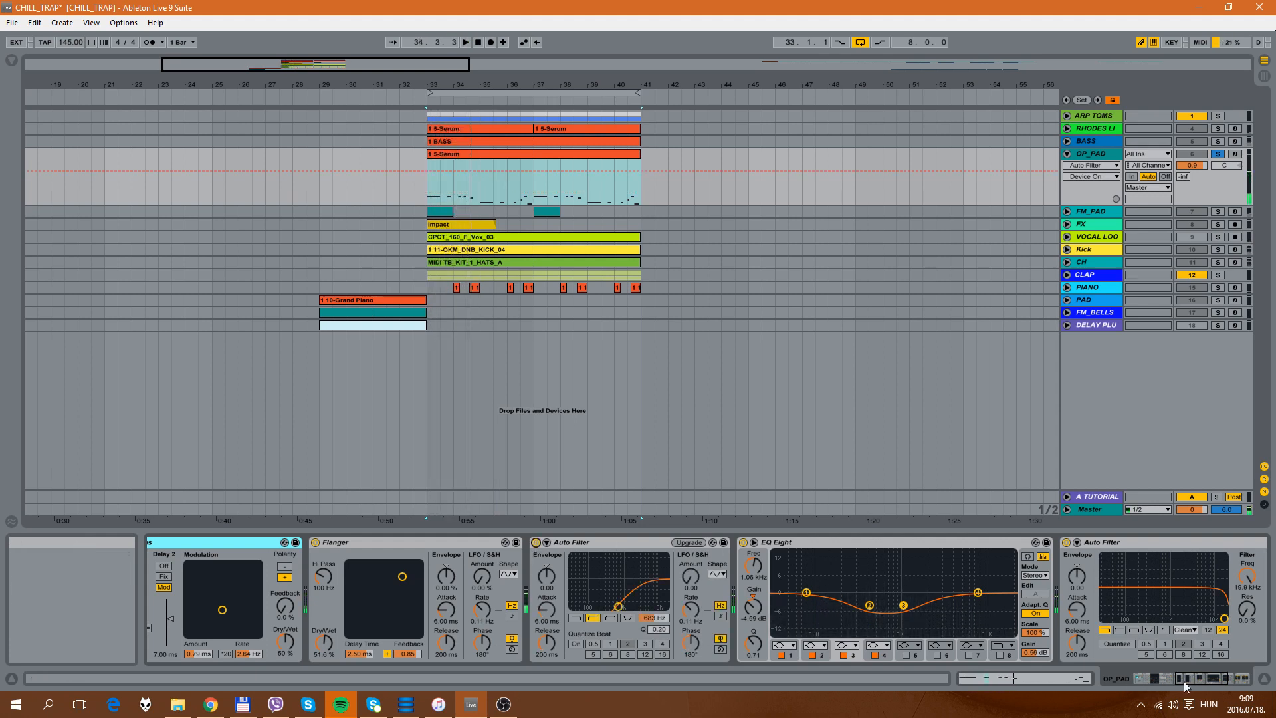
# Step: Switch the EQ Eight off and back on, and play the pad with it active
pyautogui.moveTo(1196, 679); pyautogui.dragTo(1205, 675)
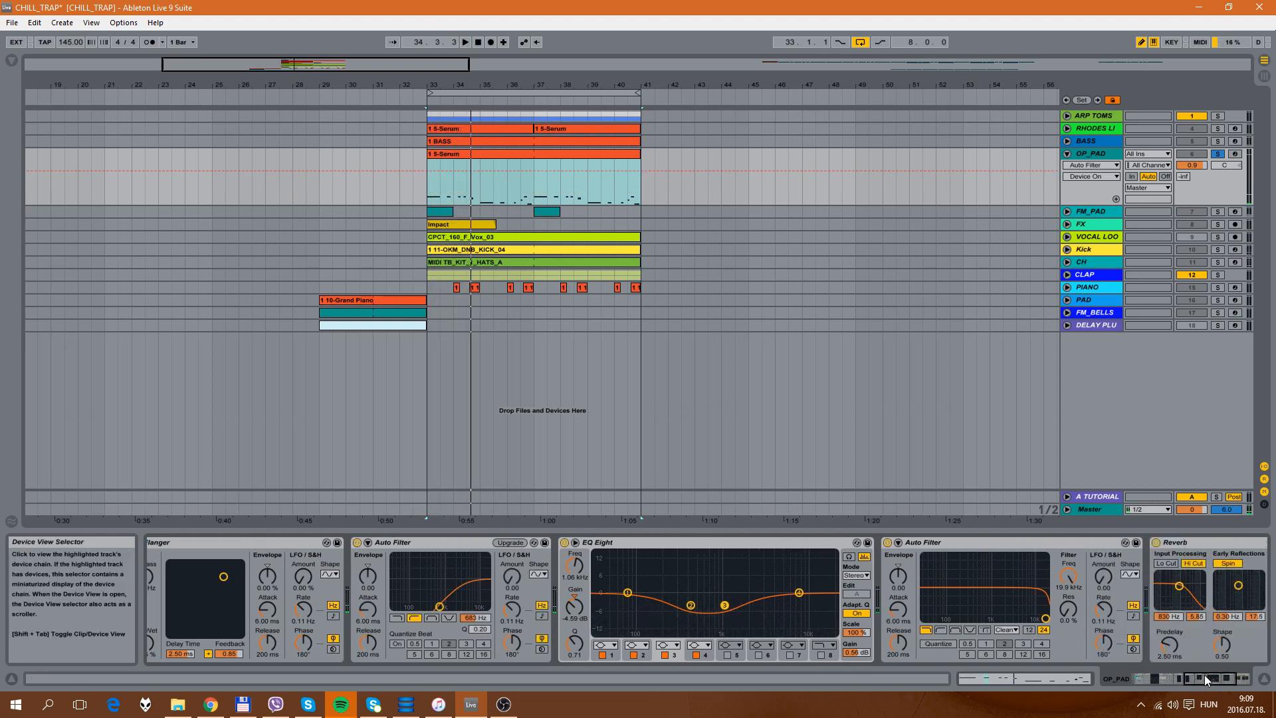
pyautogui.click(564, 542)
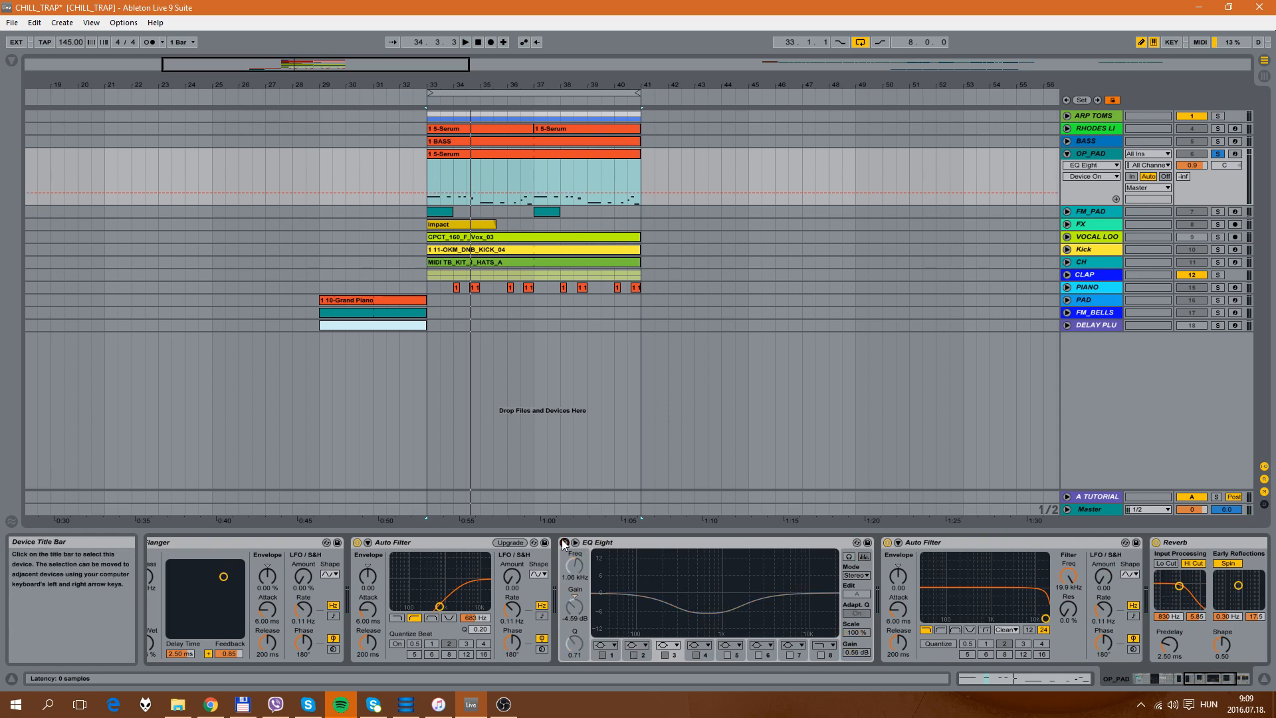
pyautogui.click(564, 542)
pyautogui.press('space')
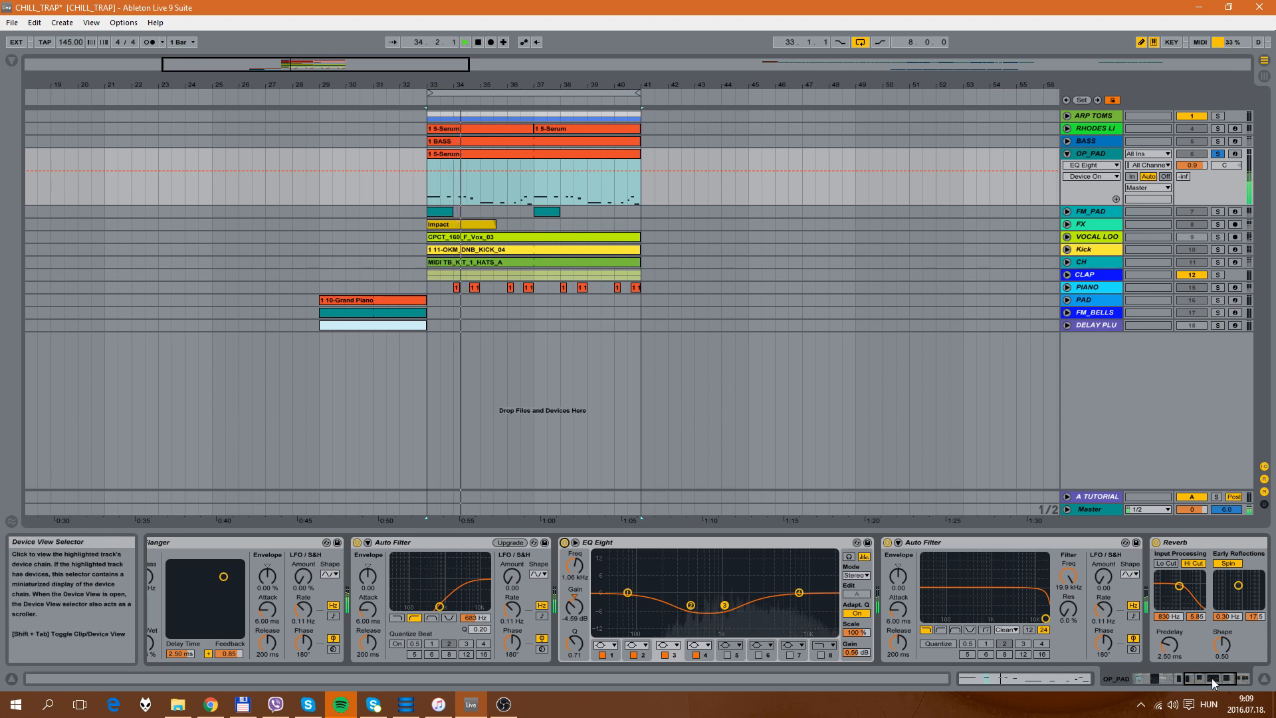
# Step: Delete the Auto Filter between the EQ Eight and the Reverb, and play the pad without it
pyautogui.moveTo(1211, 678); pyautogui.dragTo(1236, 678)
pyautogui.click(708, 543)
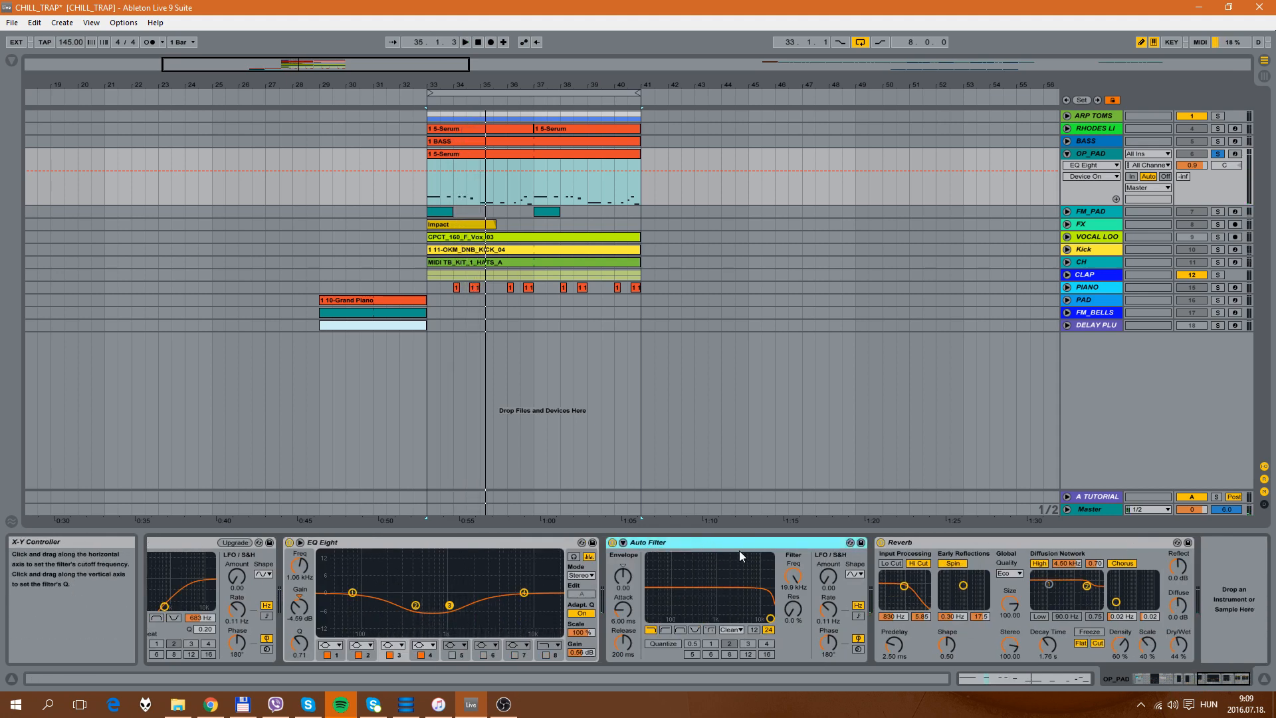
pyautogui.press('Delete')
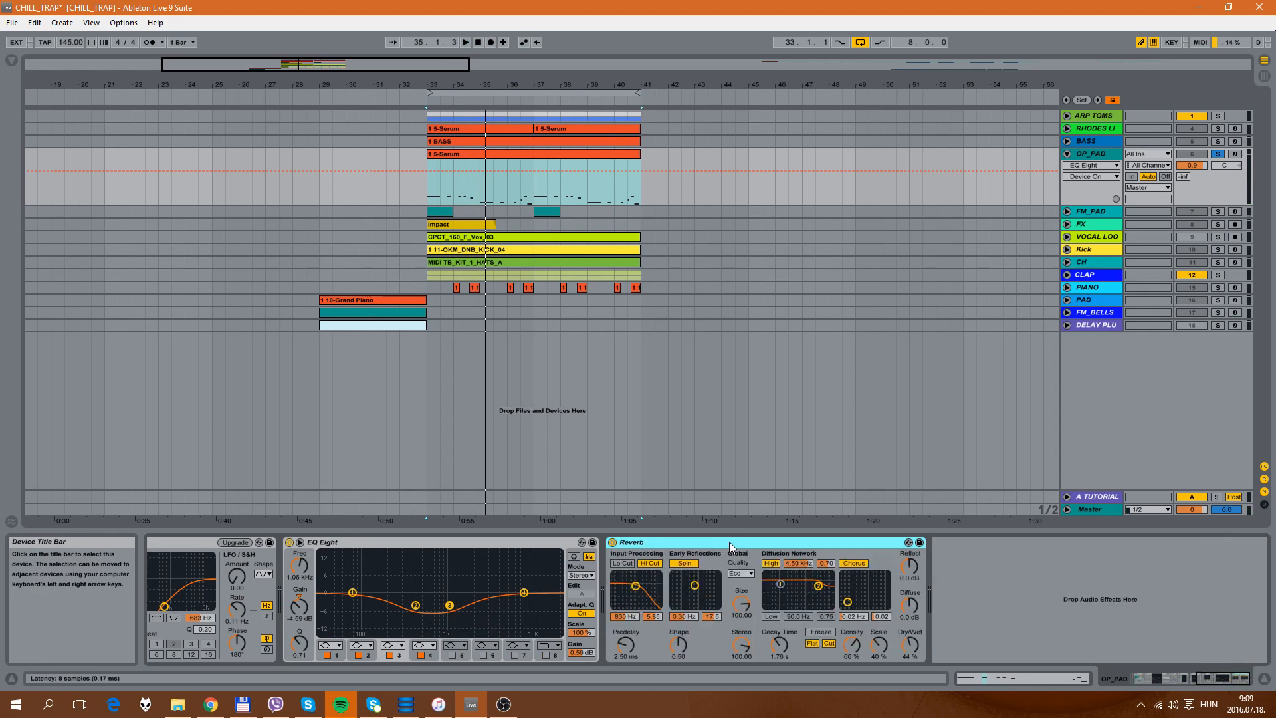
pyautogui.press('space')
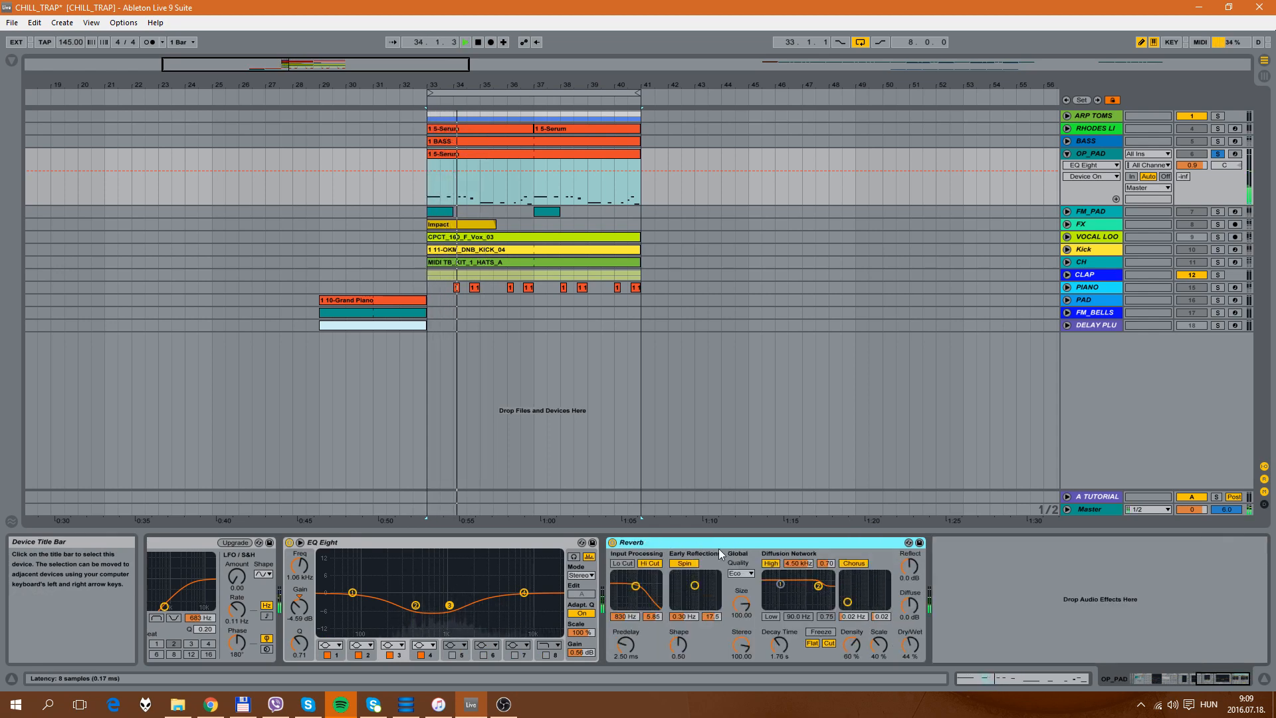
# Step: Unfold the C Minor scale and Chord devices at the start of the OP_PAD chain
pyautogui.moveTo(1225, 676); pyautogui.dragTo(1155, 690)
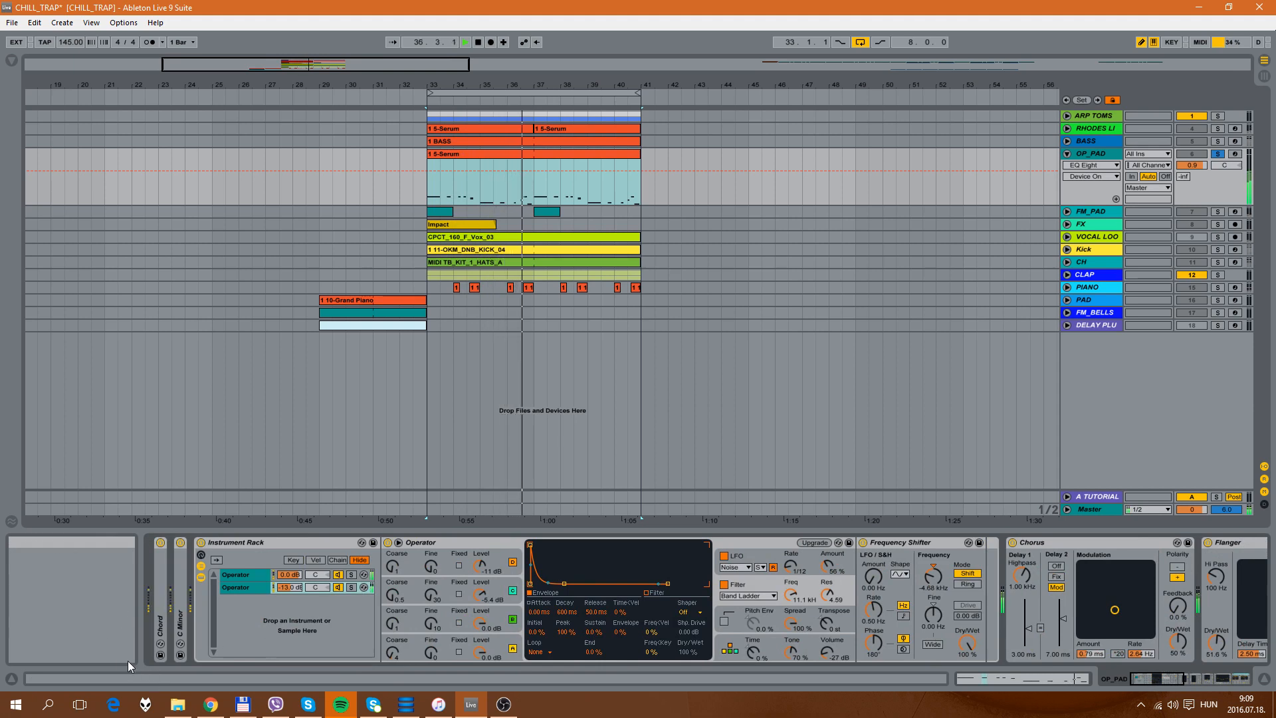
pyautogui.doubleClick(182, 584)
pyautogui.doubleClick(166, 578)
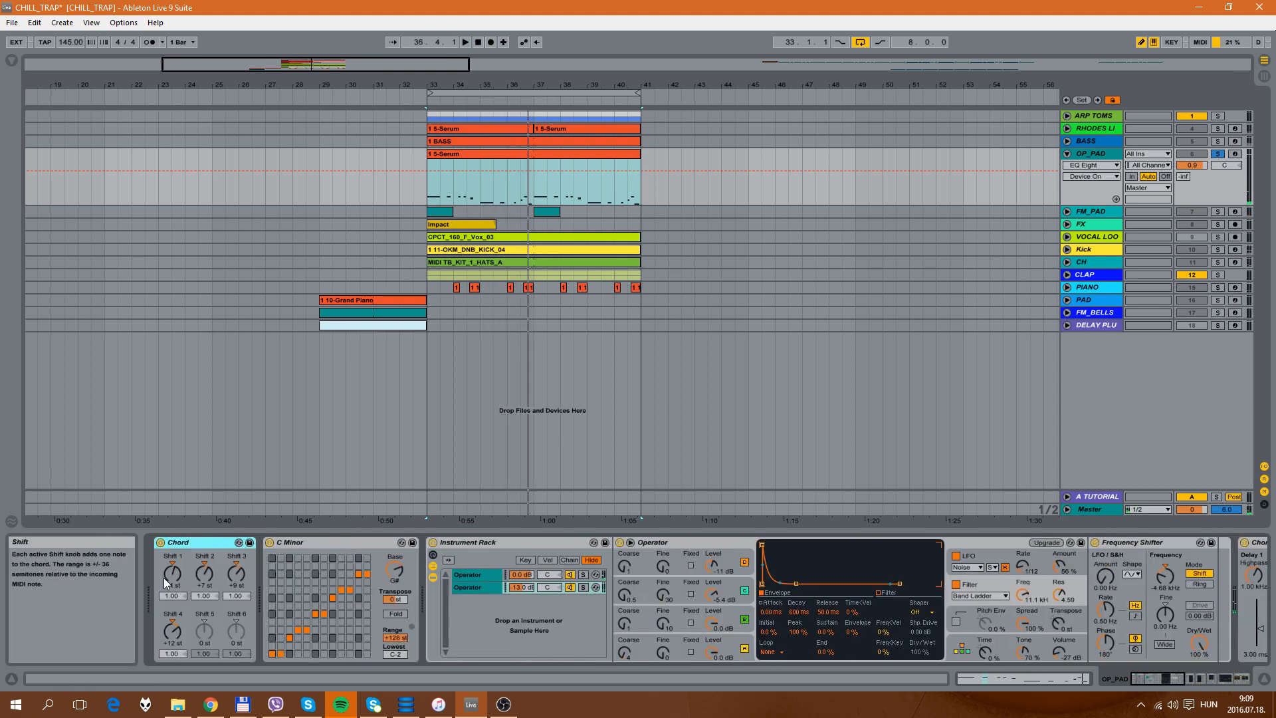
# Step: View the MIDI notes of the OP_PAD clip and return to the track's device chain
pyautogui.click(544, 158)
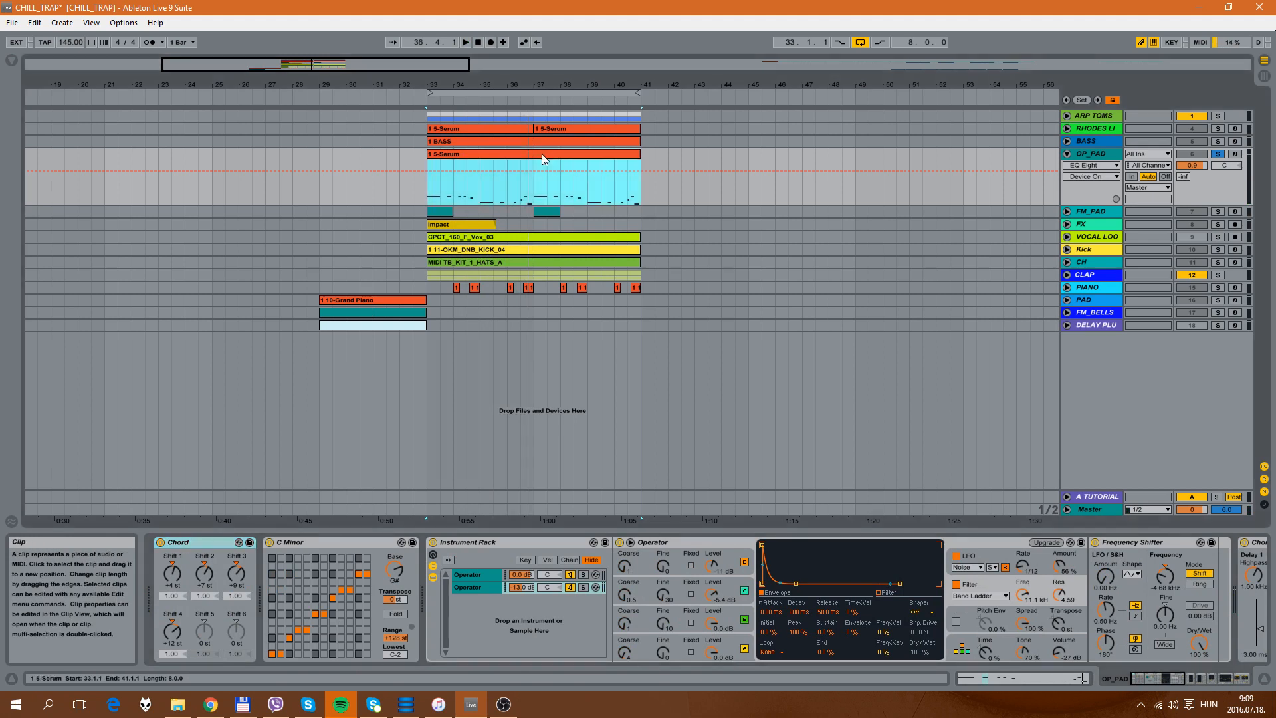
pyautogui.doubleClick(544, 158)
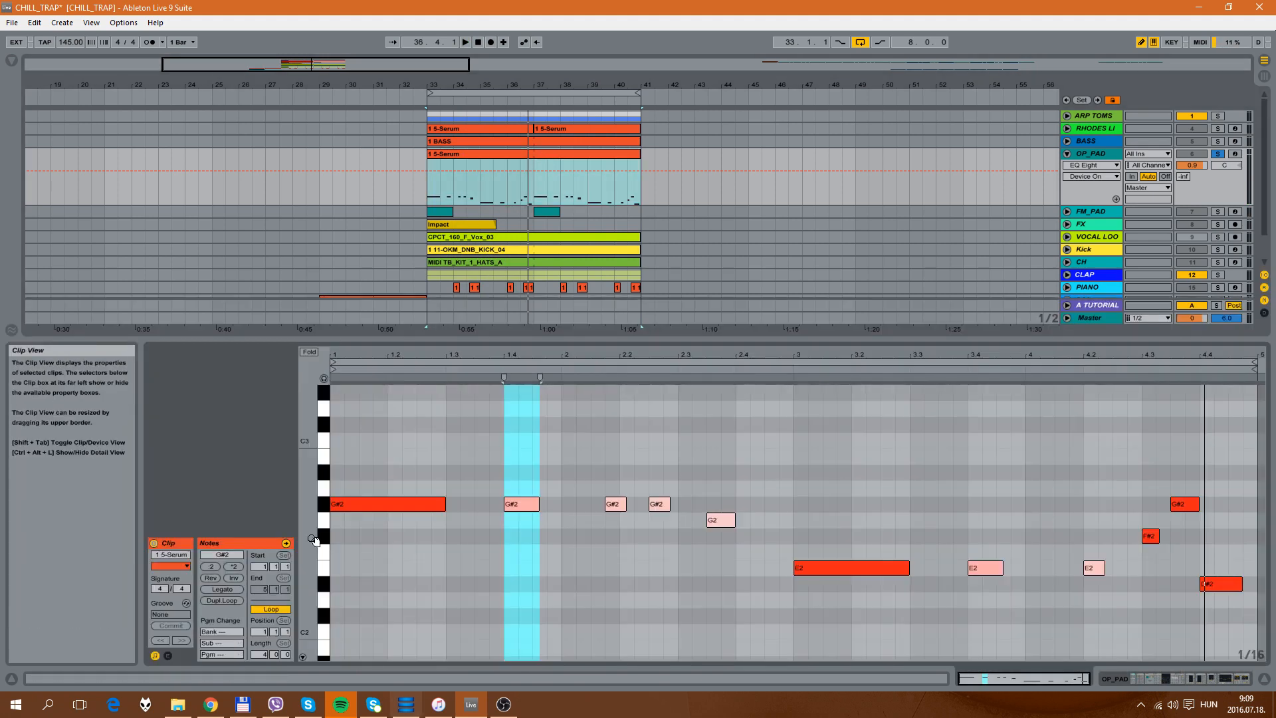
pyautogui.click(1227, 677)
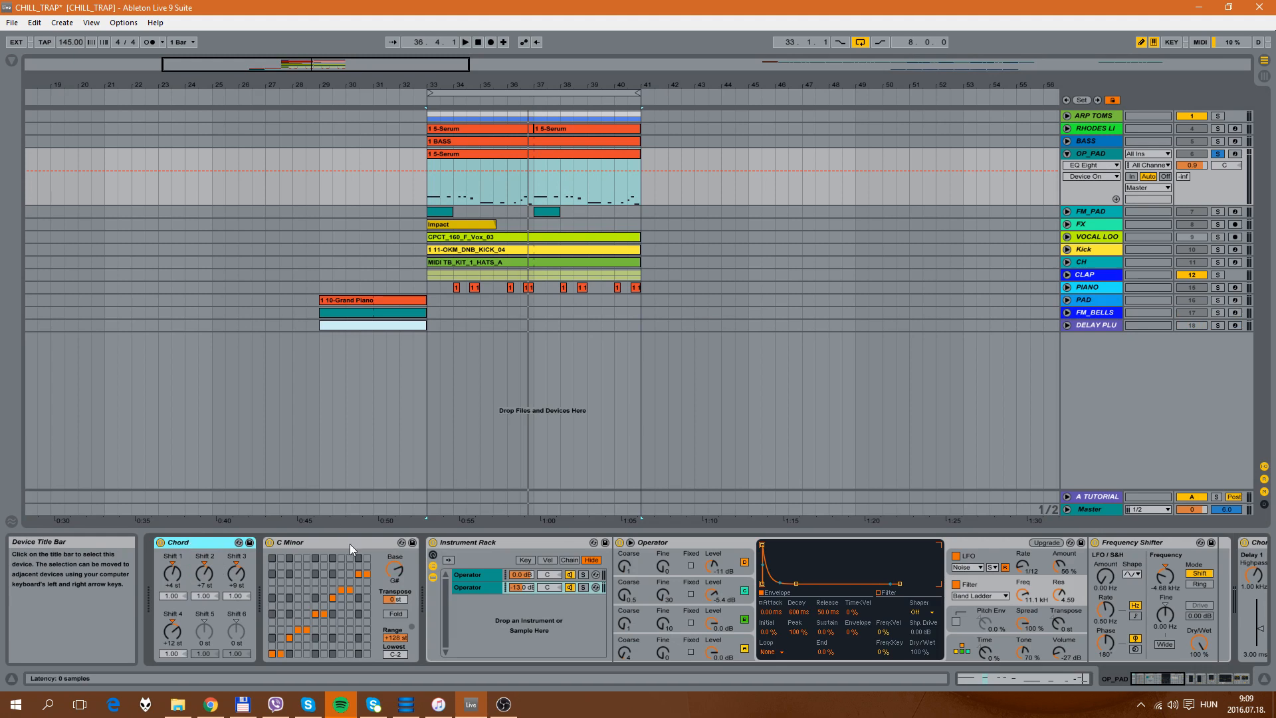
# Step: Reopen the OP_PAD clip's notes, turn off Draw Mode and play the start of the clip
pyautogui.doubleClick(541, 154)
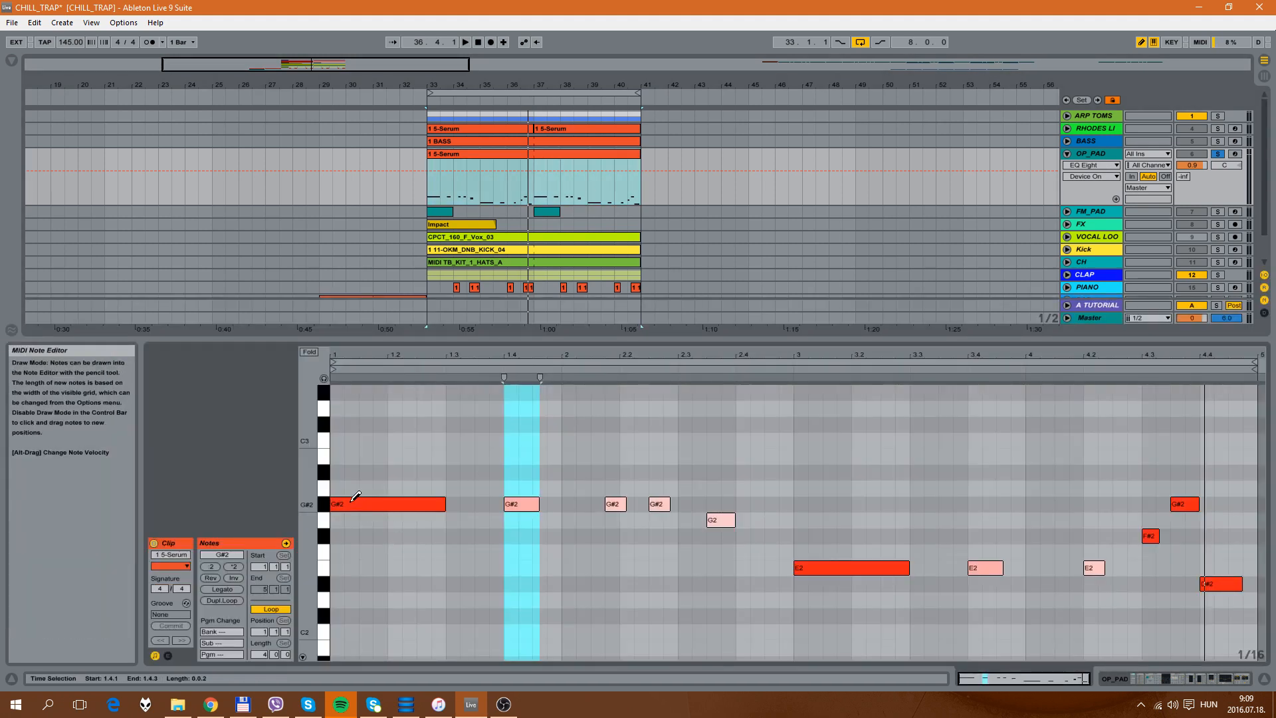
pyautogui.press('b')
pyautogui.press('space')
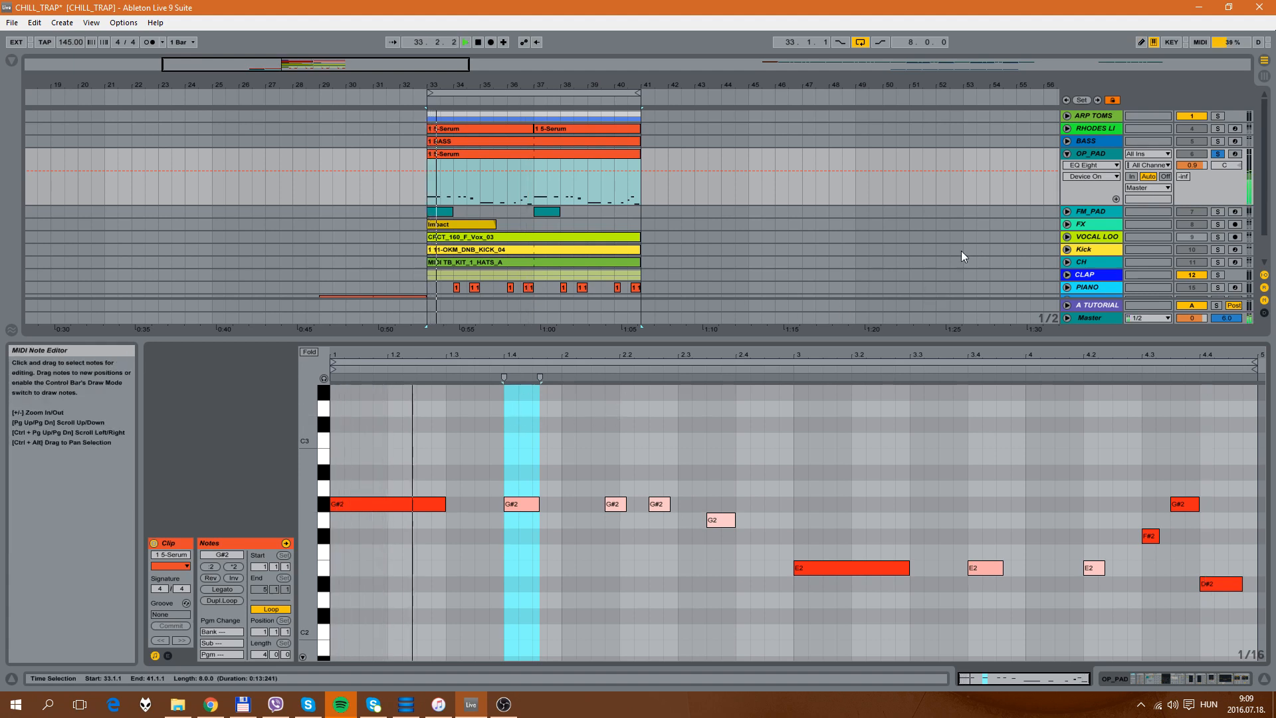
pyautogui.press('space')
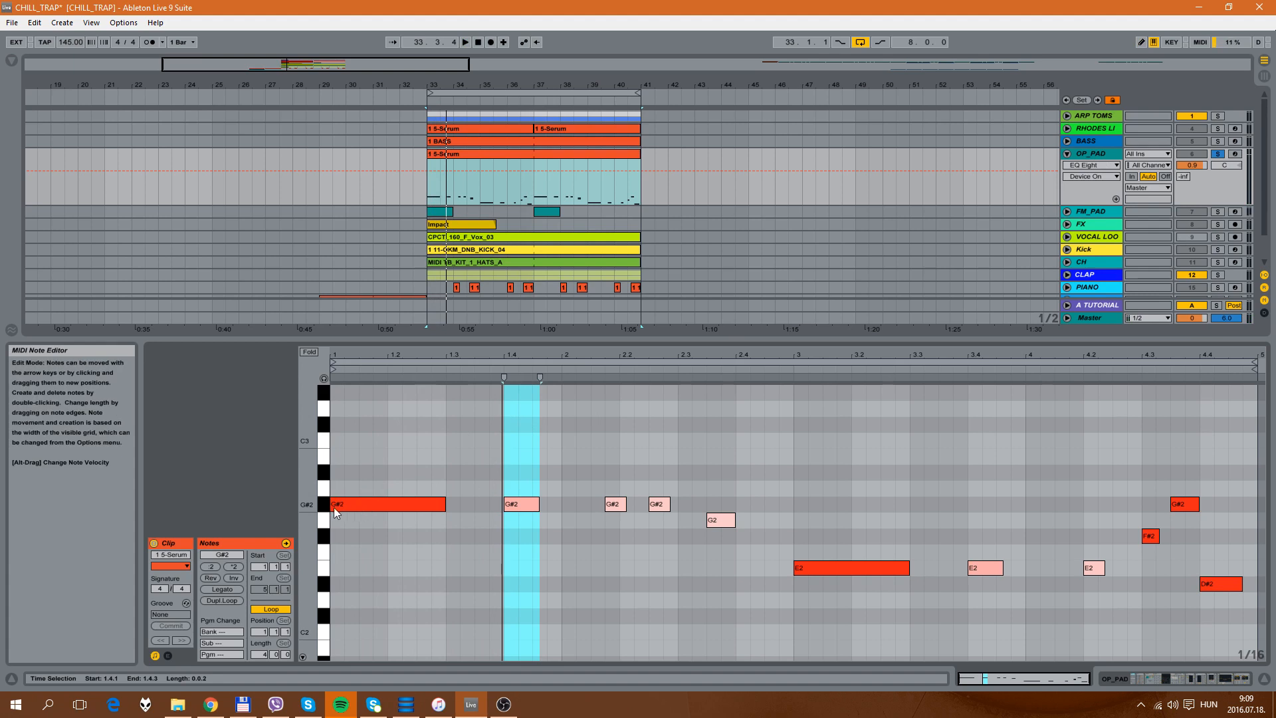
# Step: Show the OP_PAD devices, select C Minor, and locate the Scale device among the MIDI effects in the browser
pyautogui.click(1106, 150)
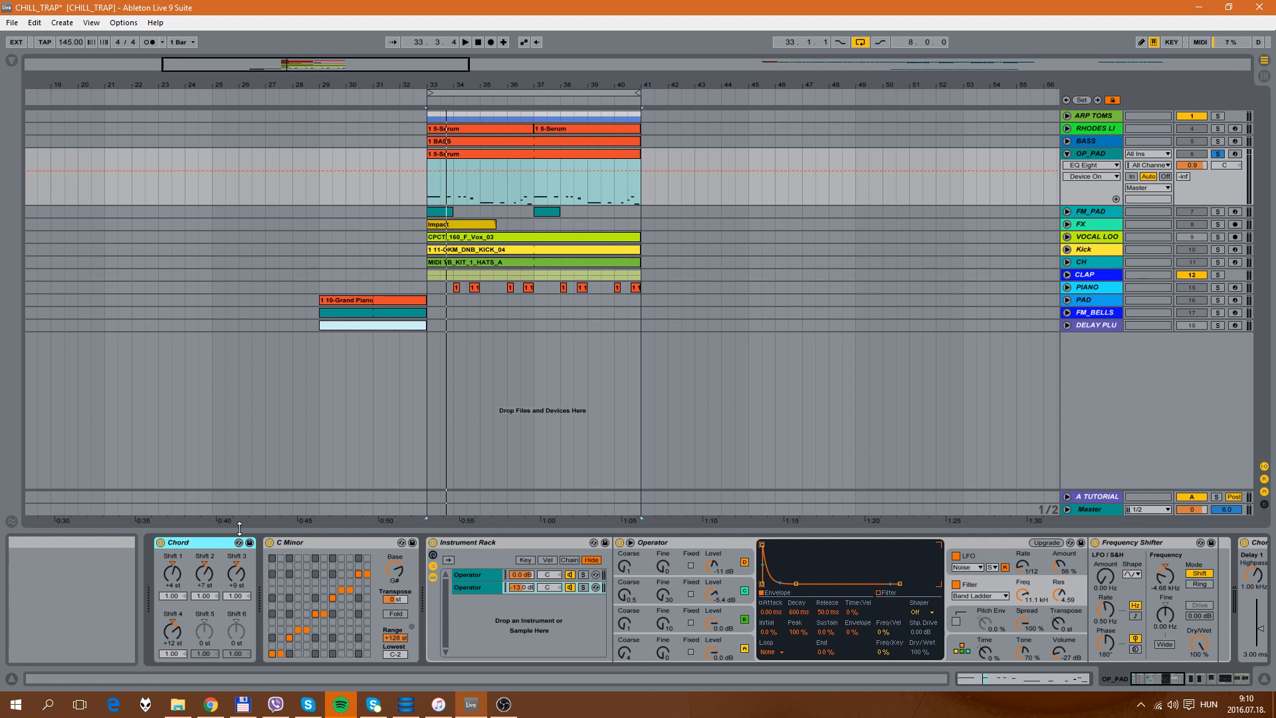
pyautogui.click(319, 541)
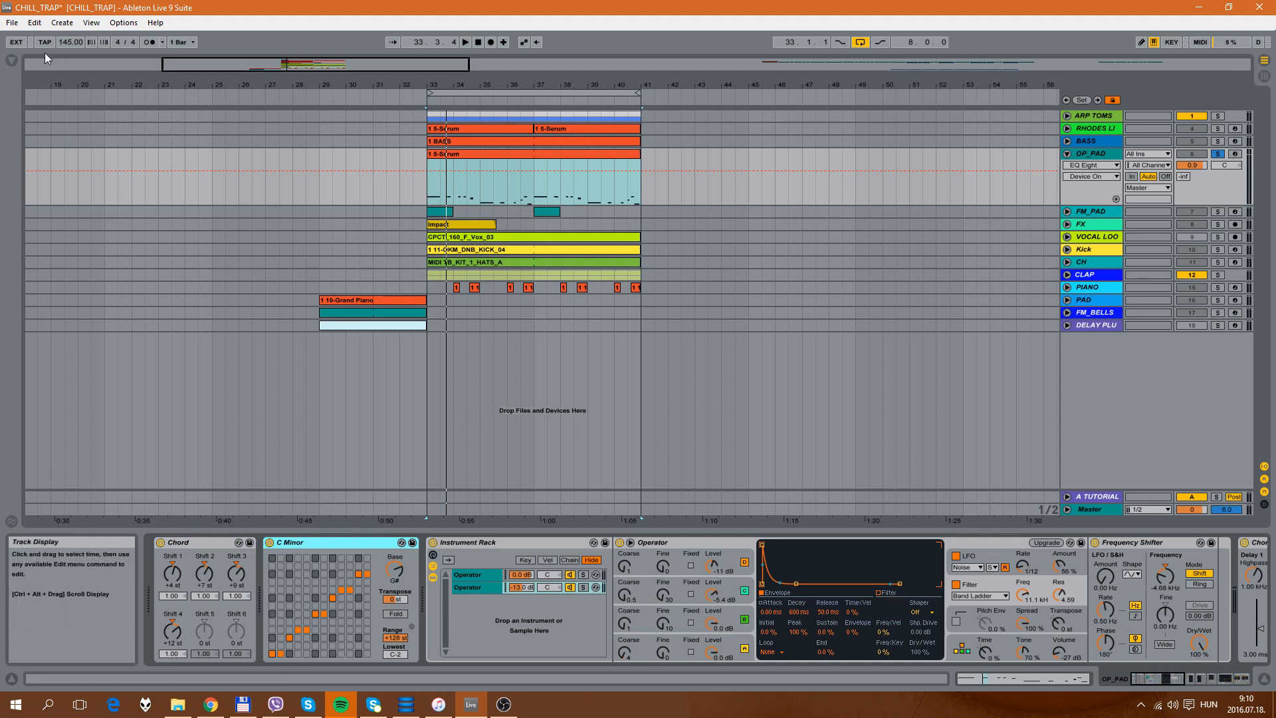
pyautogui.click(12, 61)
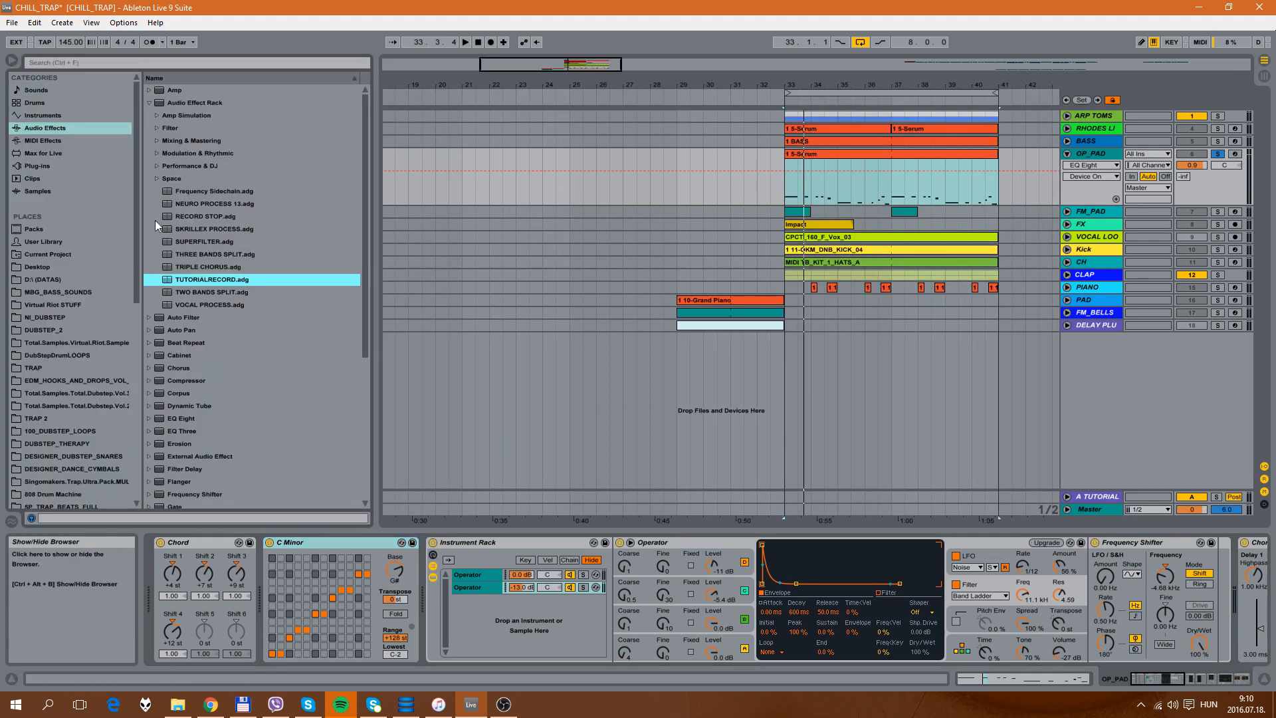
pyautogui.click(47, 140)
pyautogui.click(171, 167)
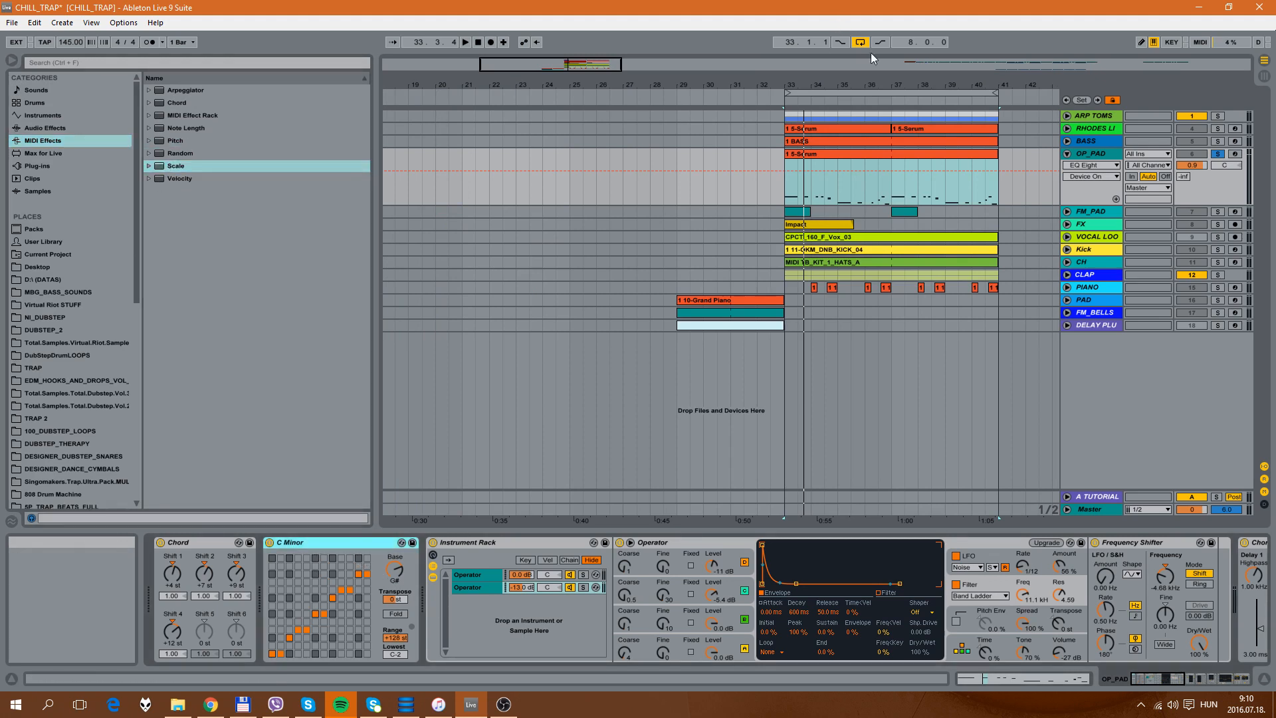
# Step: Bring the looped section into view, select the OP_PAD clip and play it
pyautogui.moveTo(897, 82); pyautogui.dragTo(763, 82)
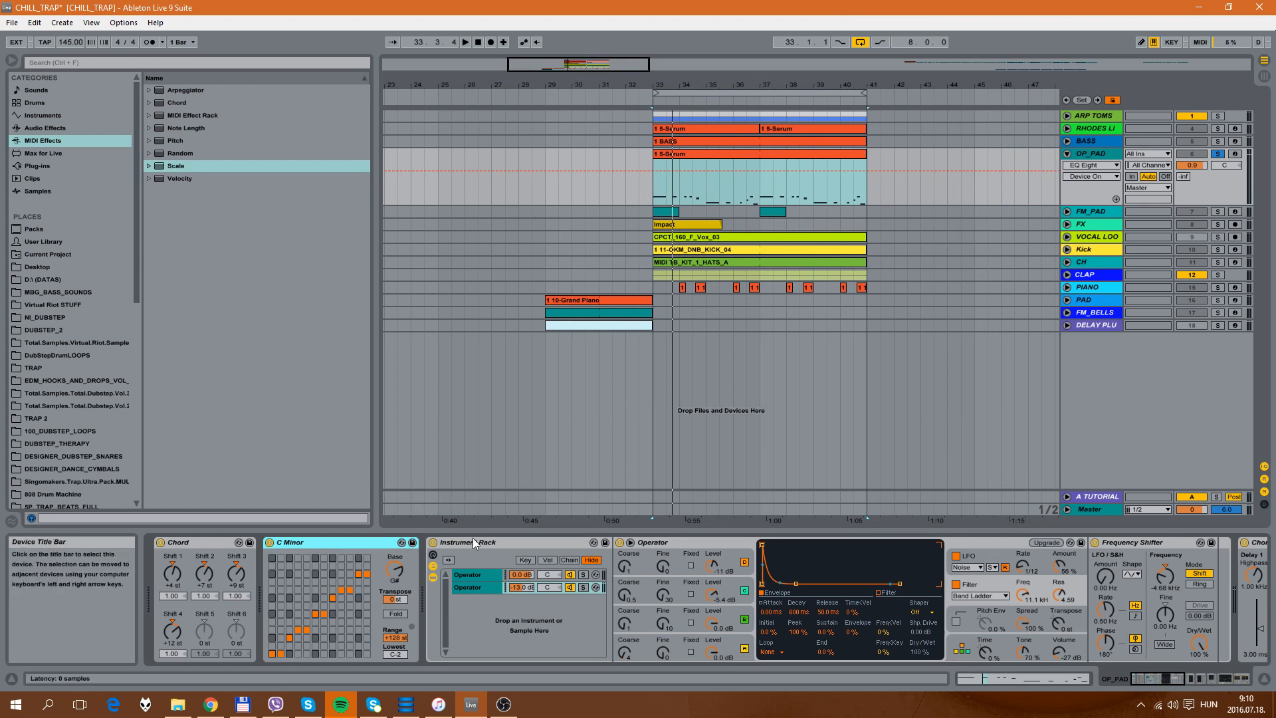
pyautogui.click(755, 158)
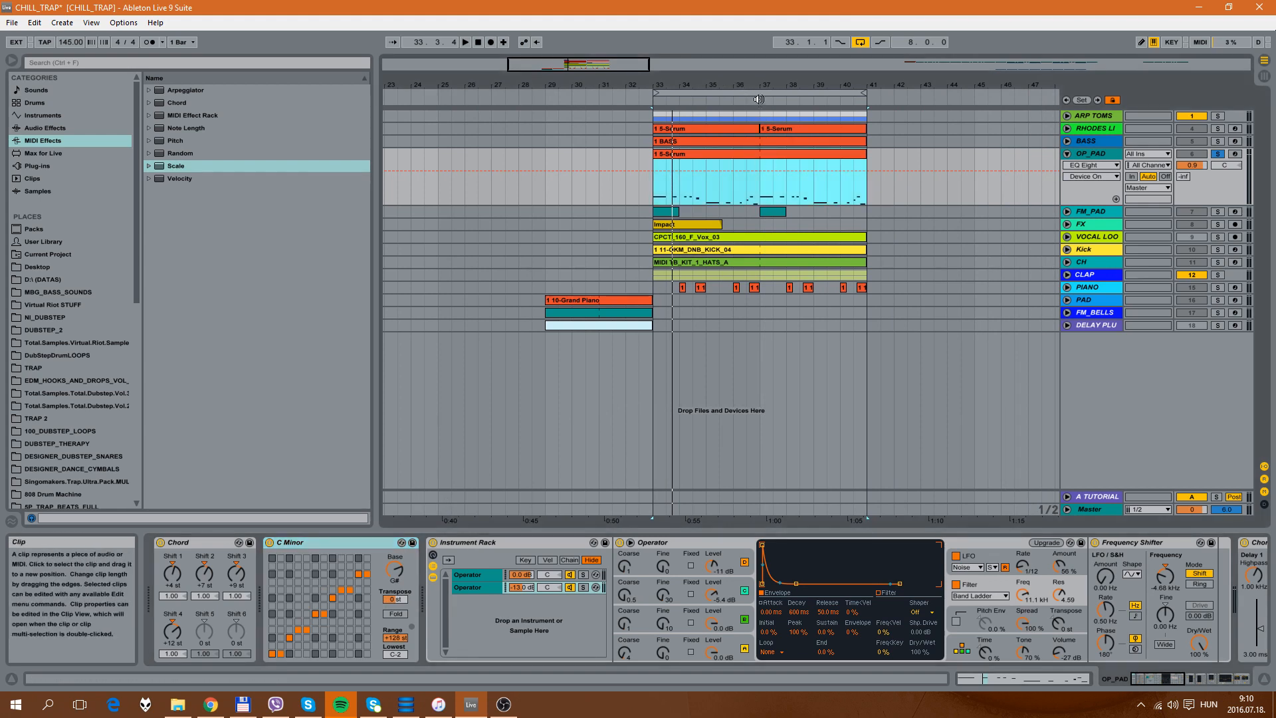
pyautogui.press('space')
pyautogui.moveTo(762, 89); pyautogui.dragTo(732, 88)
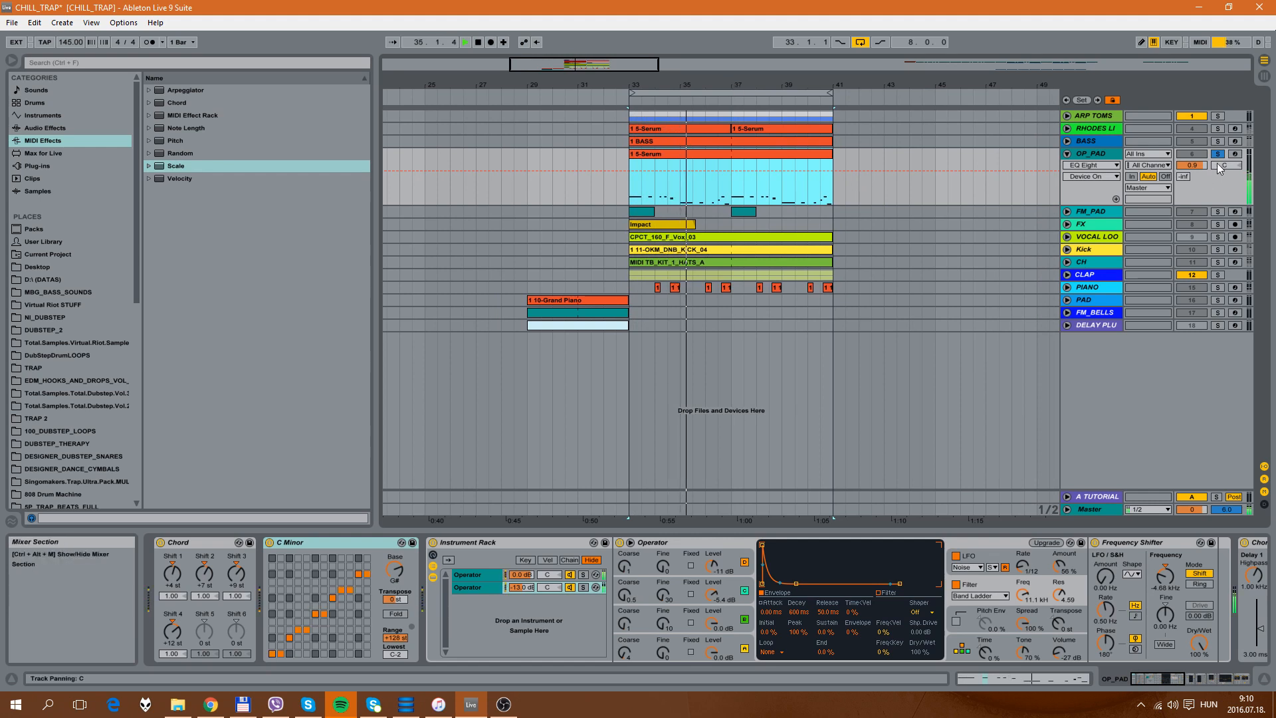
# Step: Fold the Instrument Rack, Chorus, Flanger, Auto Filter, EQ Eight and Reverb in the OP_PAD chain
pyautogui.click(265, 545)
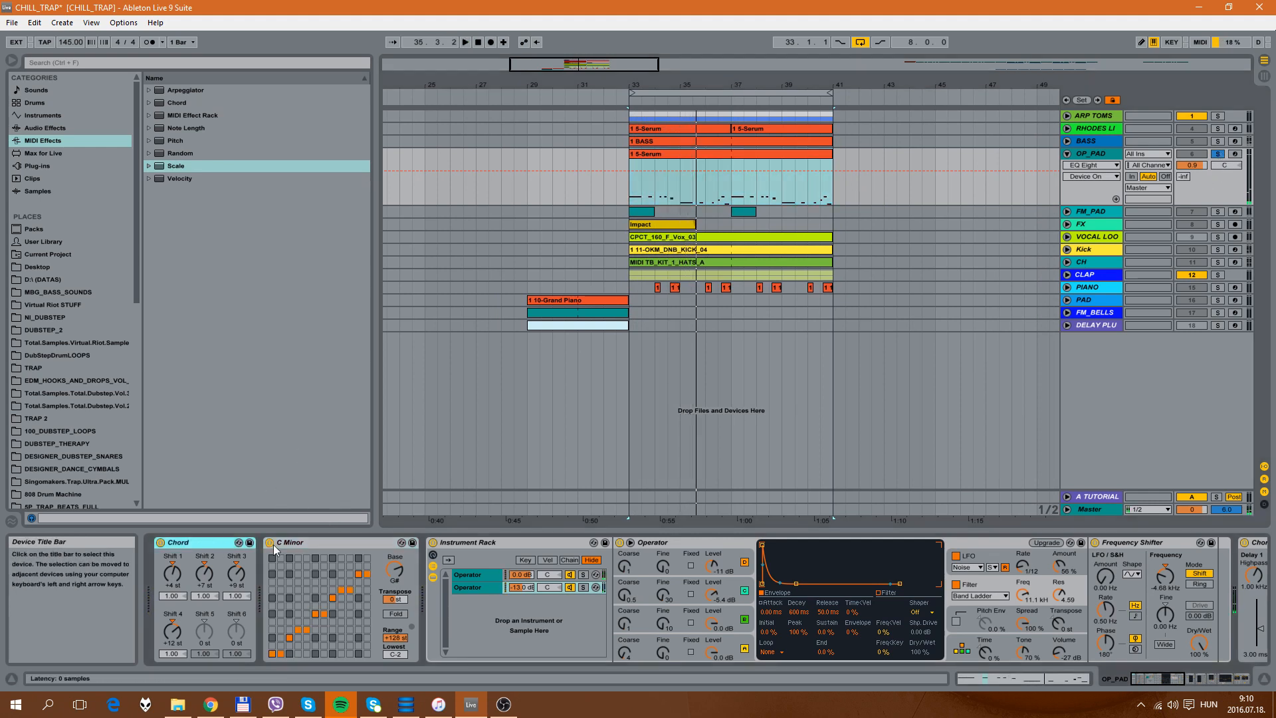
pyautogui.doubleClick(504, 544)
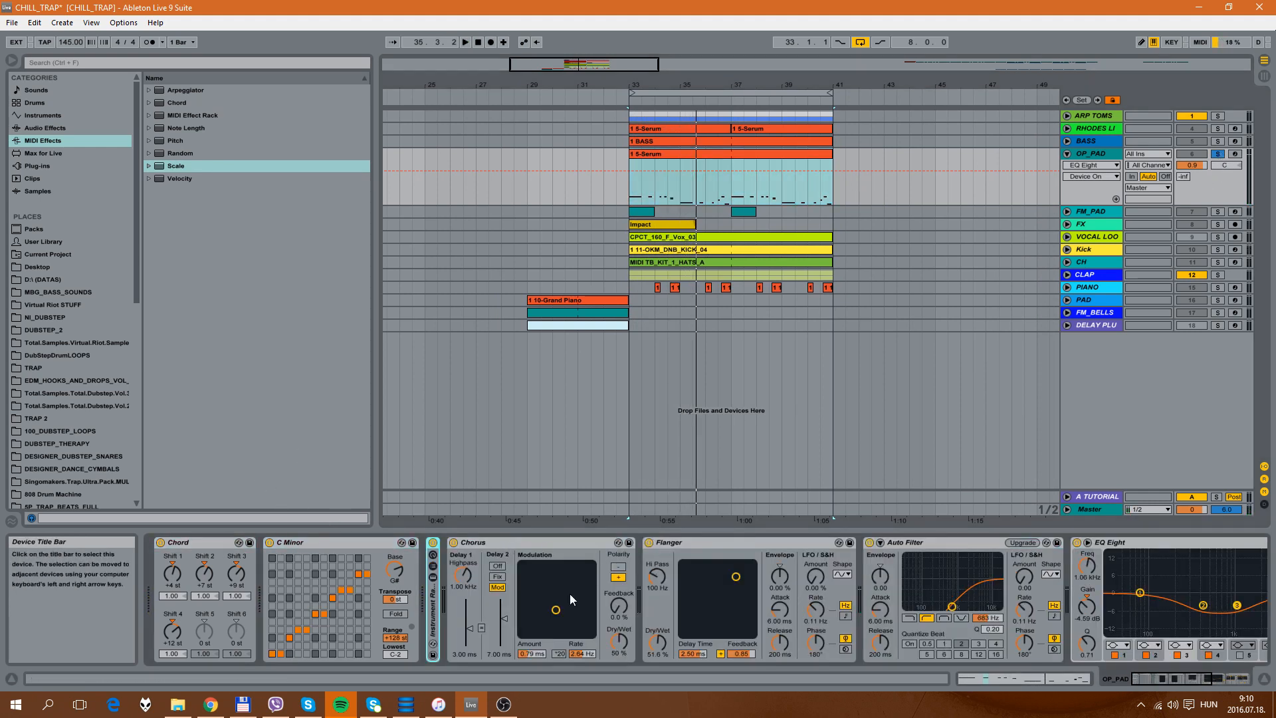
pyautogui.doubleClick(511, 543)
pyautogui.doubleClick(576, 540)
pyautogui.doubleClick(573, 542)
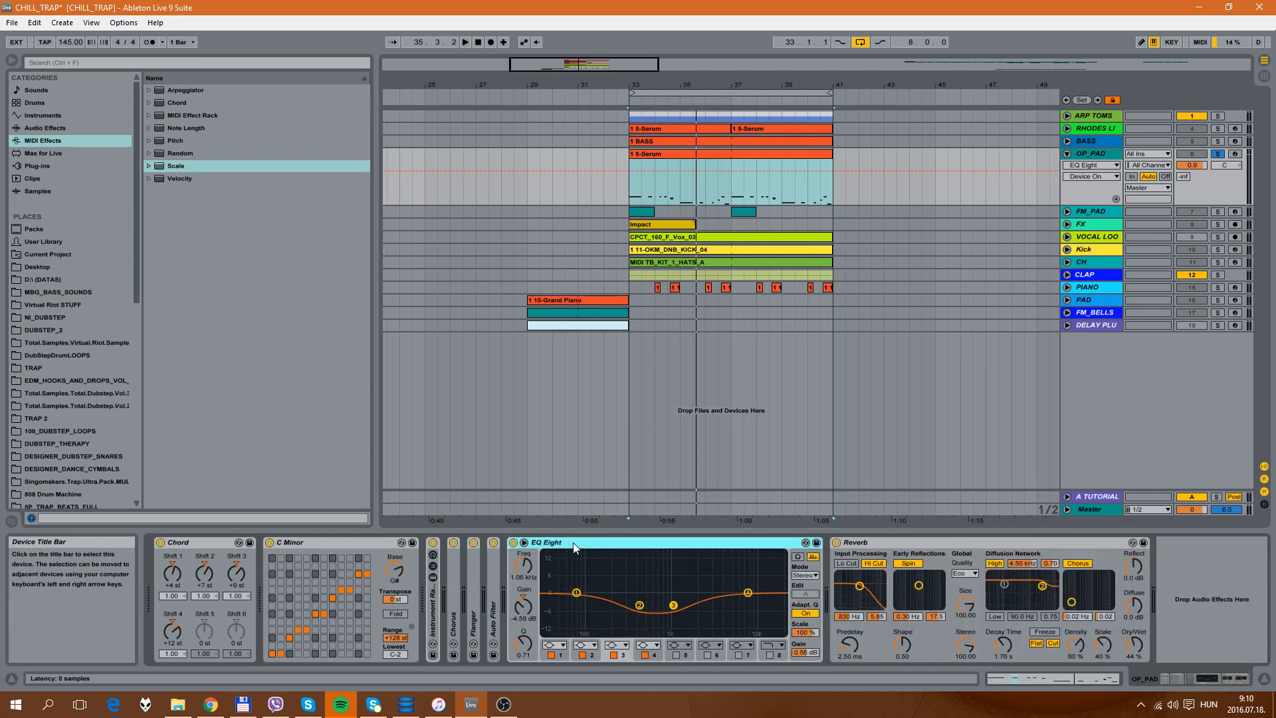
pyautogui.doubleClick(573, 543)
pyautogui.doubleClick(608, 542)
# Step: Play the OP_PAD clip, unsolo its track, restart the loop with all tracks audible, and select OP_PAD
pyautogui.click(727, 150)
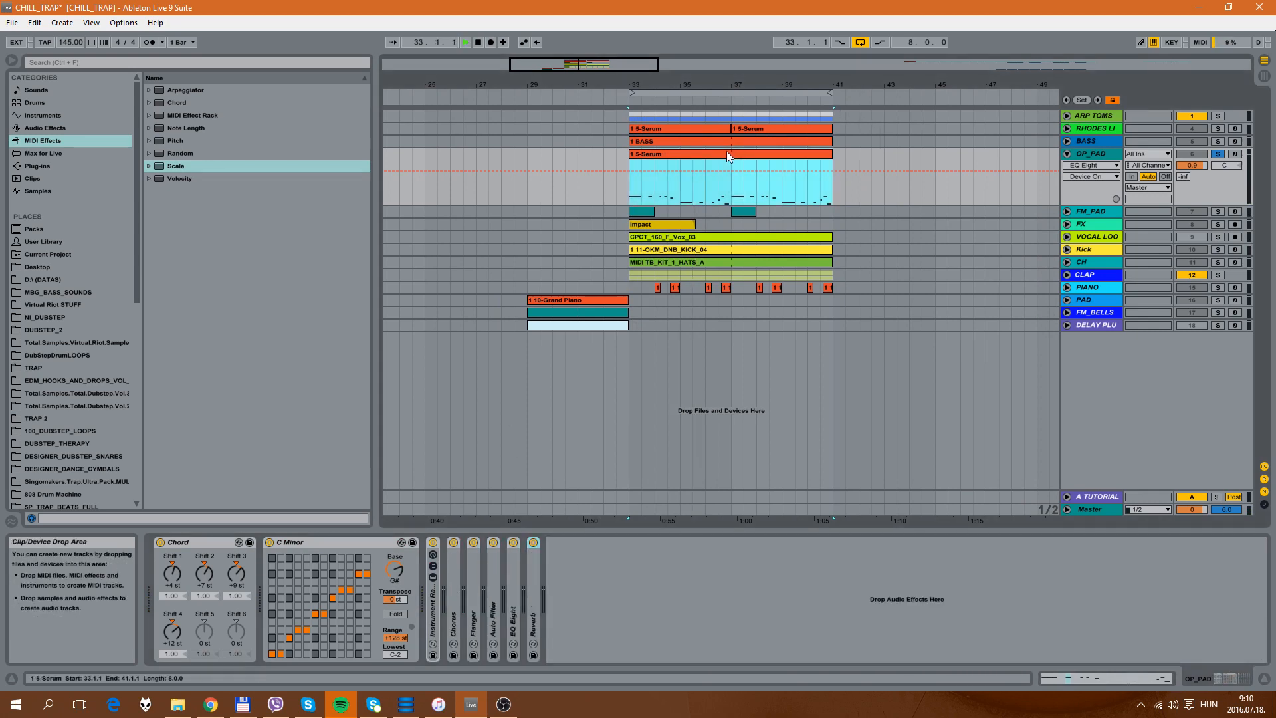
pyautogui.press('space')
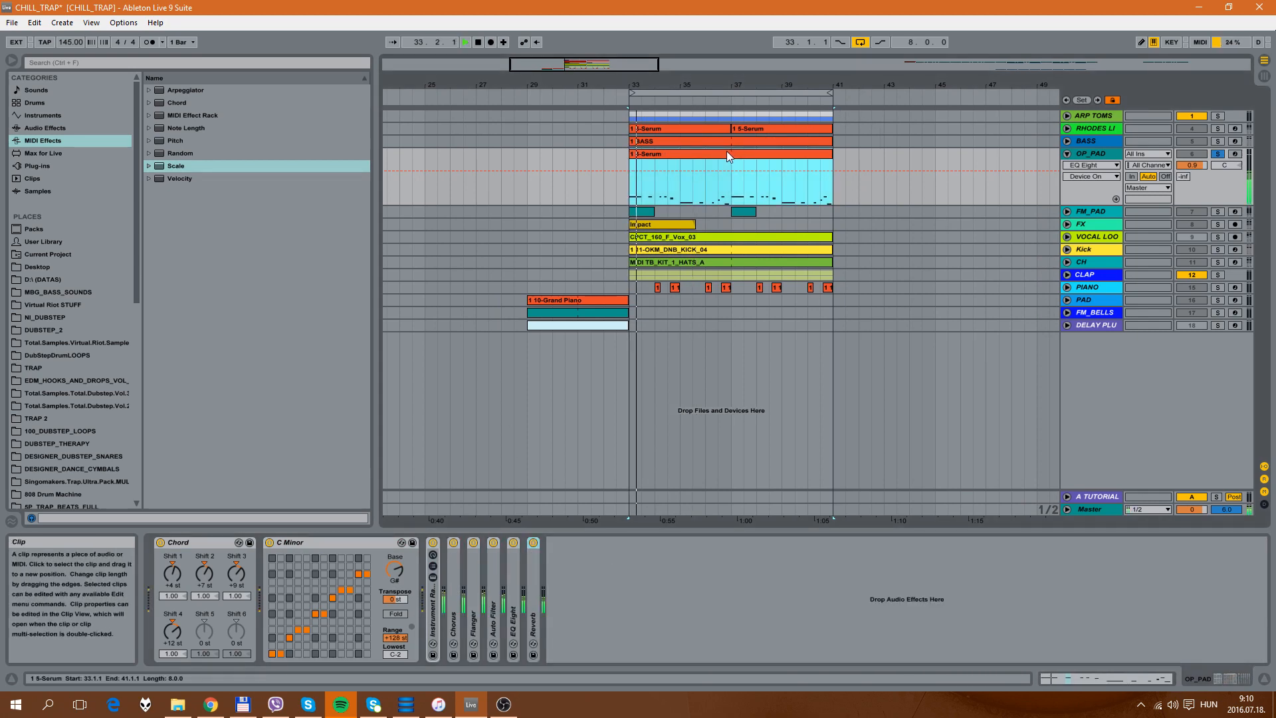
pyautogui.click(1222, 153)
pyautogui.press('space')
pyautogui.press('space')
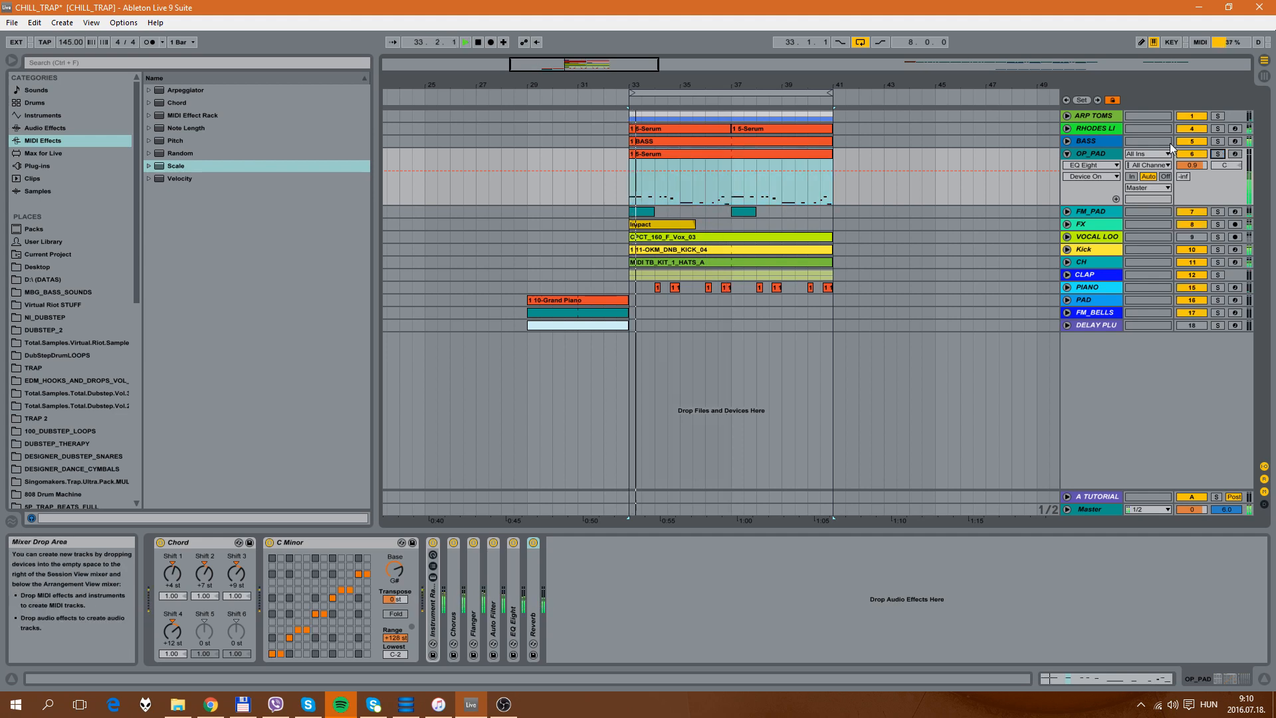
pyautogui.moveTo(734, 87); pyautogui.dragTo(700, 78)
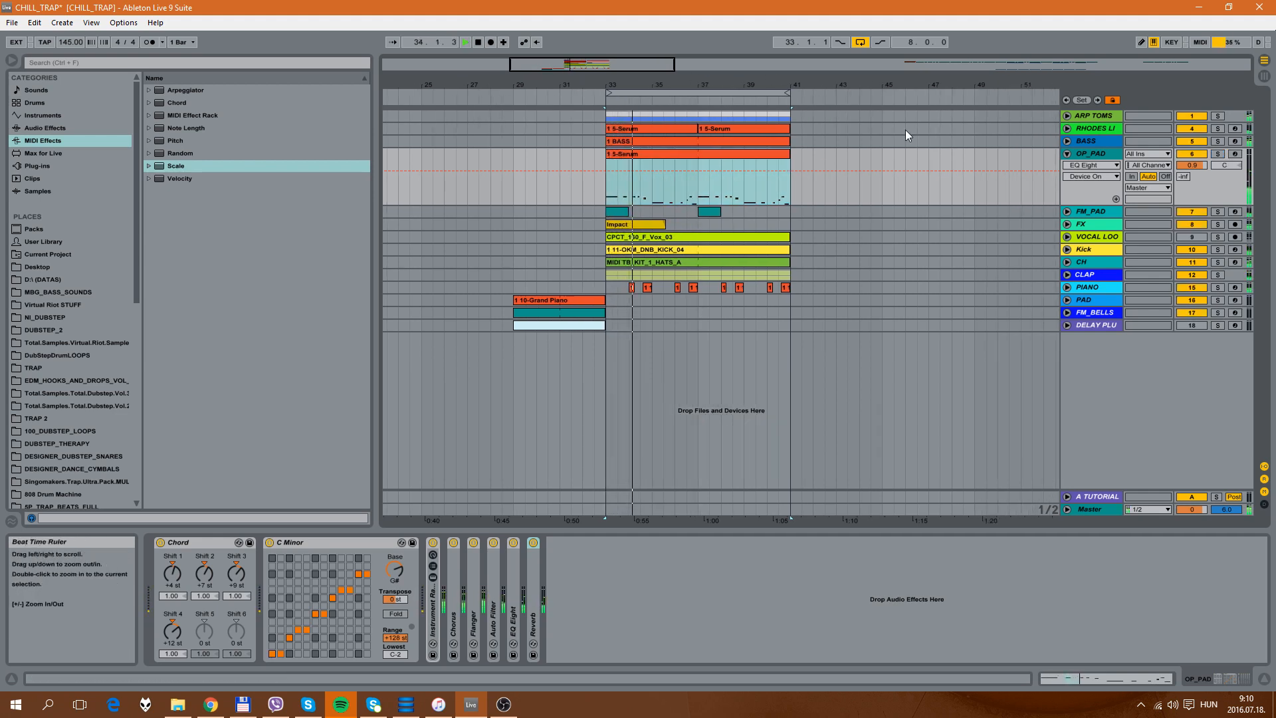
pyautogui.click(1093, 152)
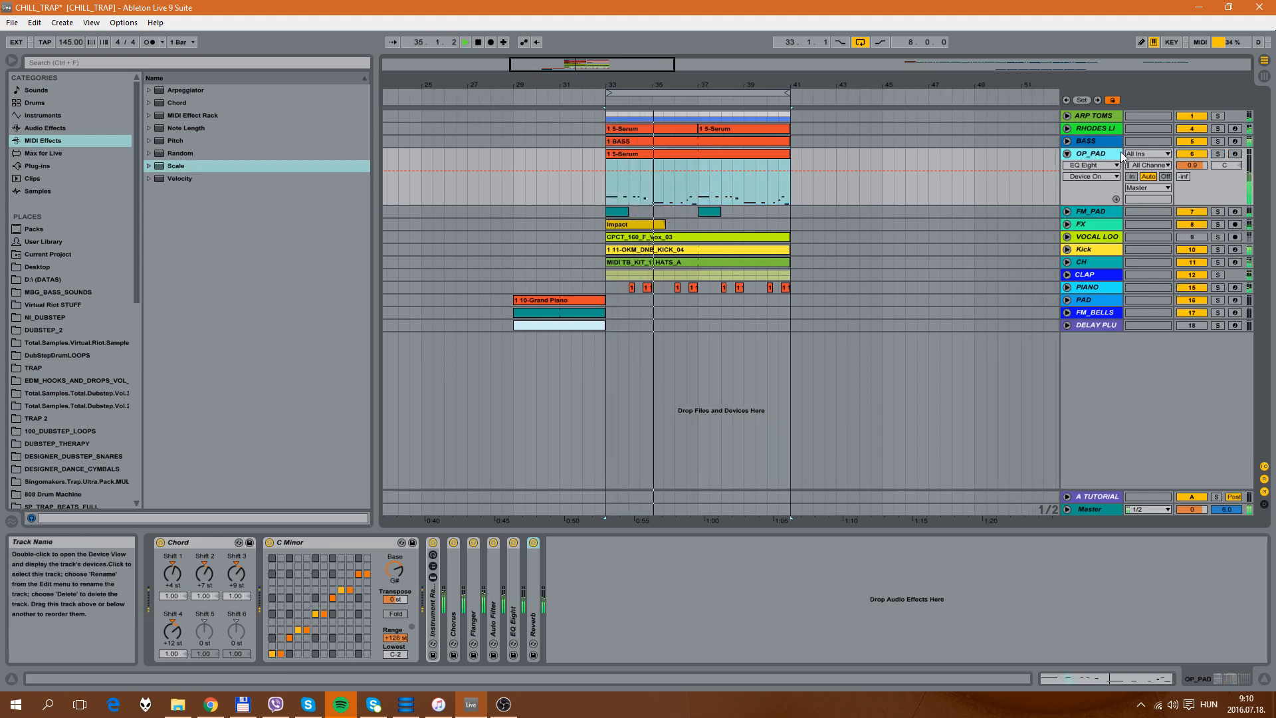
# Step: Mute OP_PAD, unfold and solo the BASS track, and show the Organ4 Dance Operator at the start of its device chain
pyautogui.click(1191, 153)
pyautogui.click(1086, 141)
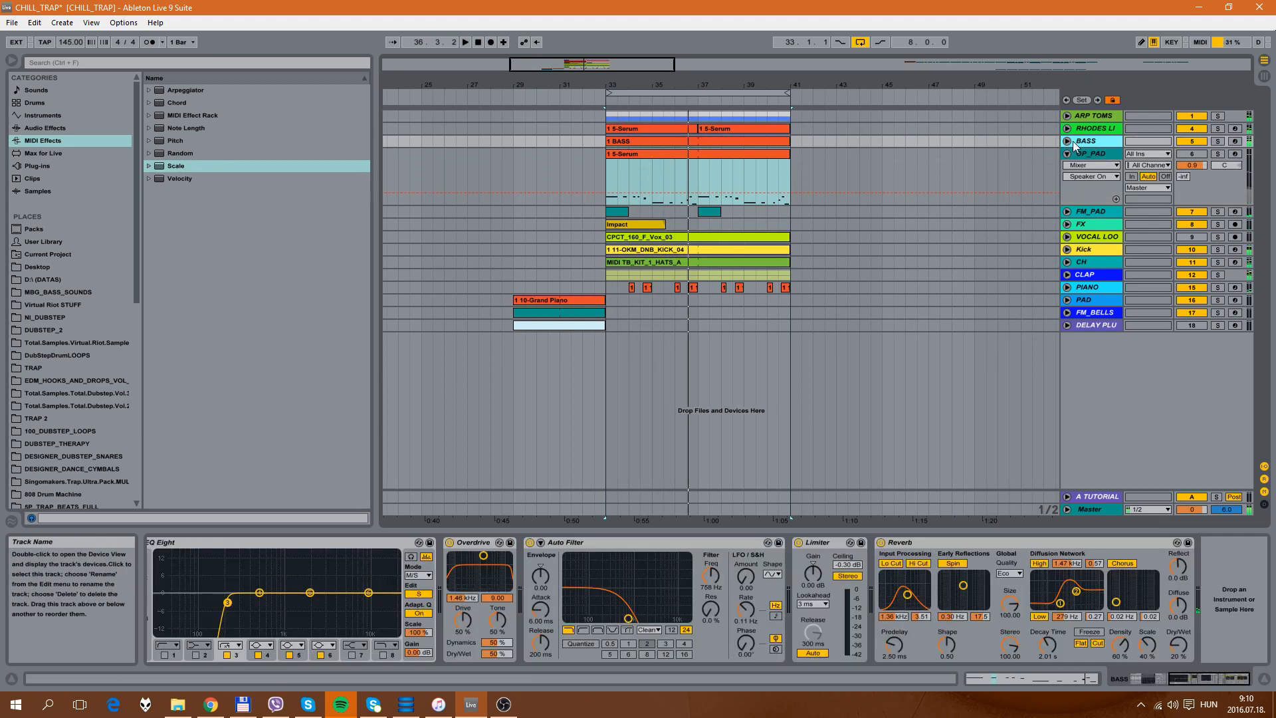
pyautogui.click(1067, 141)
pyautogui.click(1218, 141)
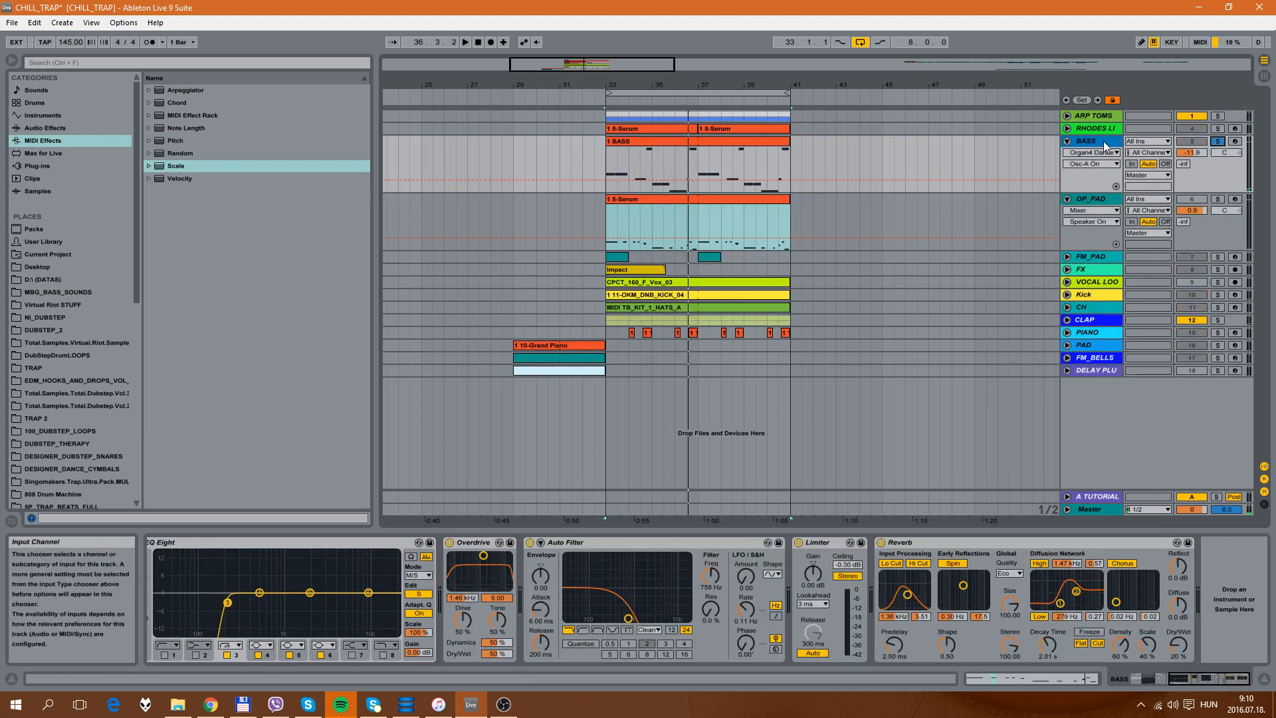
pyautogui.moveTo(1188, 680); pyautogui.dragTo(1162, 676)
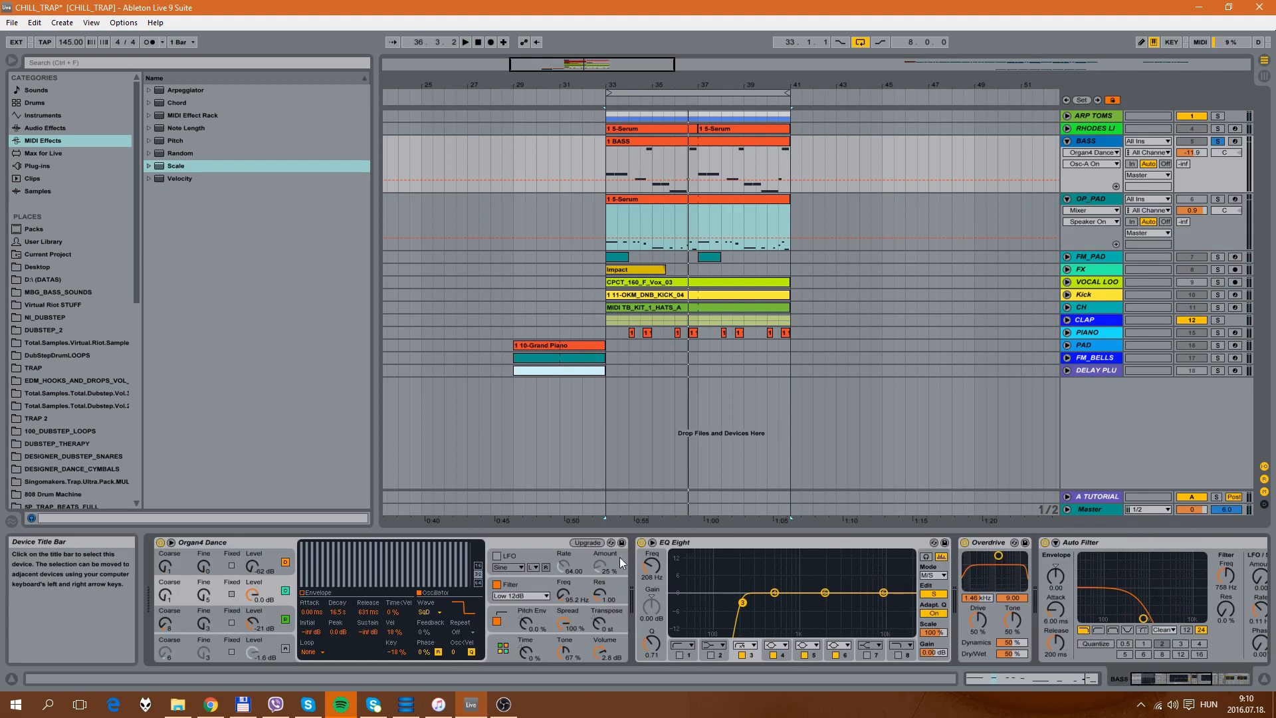
# Step: Switch off oscillator B in the Organ4 Dance Operator and show the settings of oscillator C and the filter
pyautogui.click(274, 587)
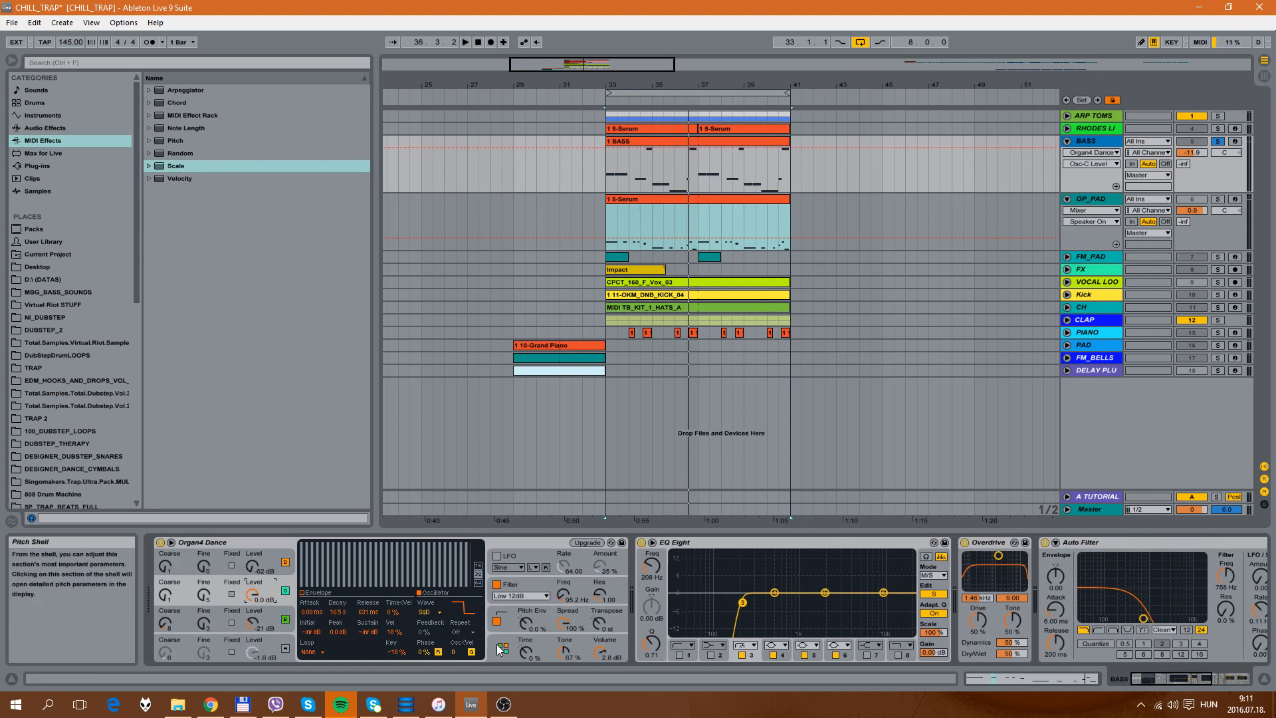
pyautogui.click(284, 618)
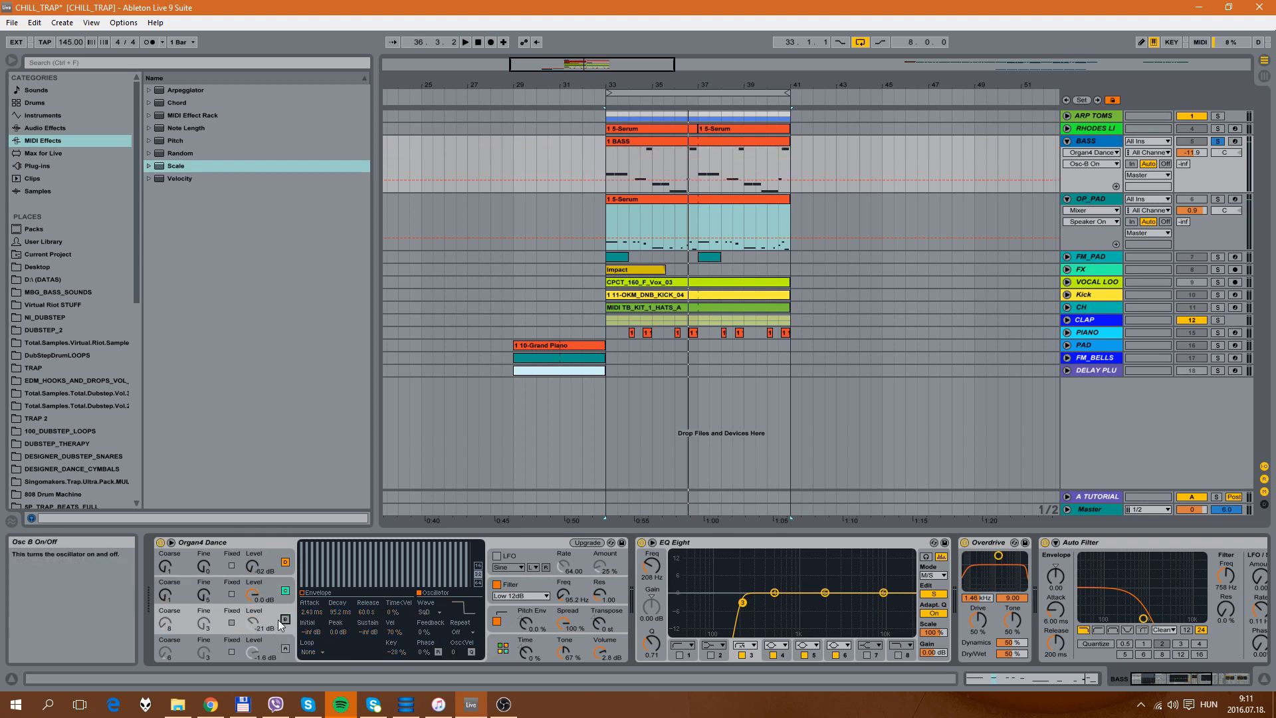
pyautogui.click(276, 582)
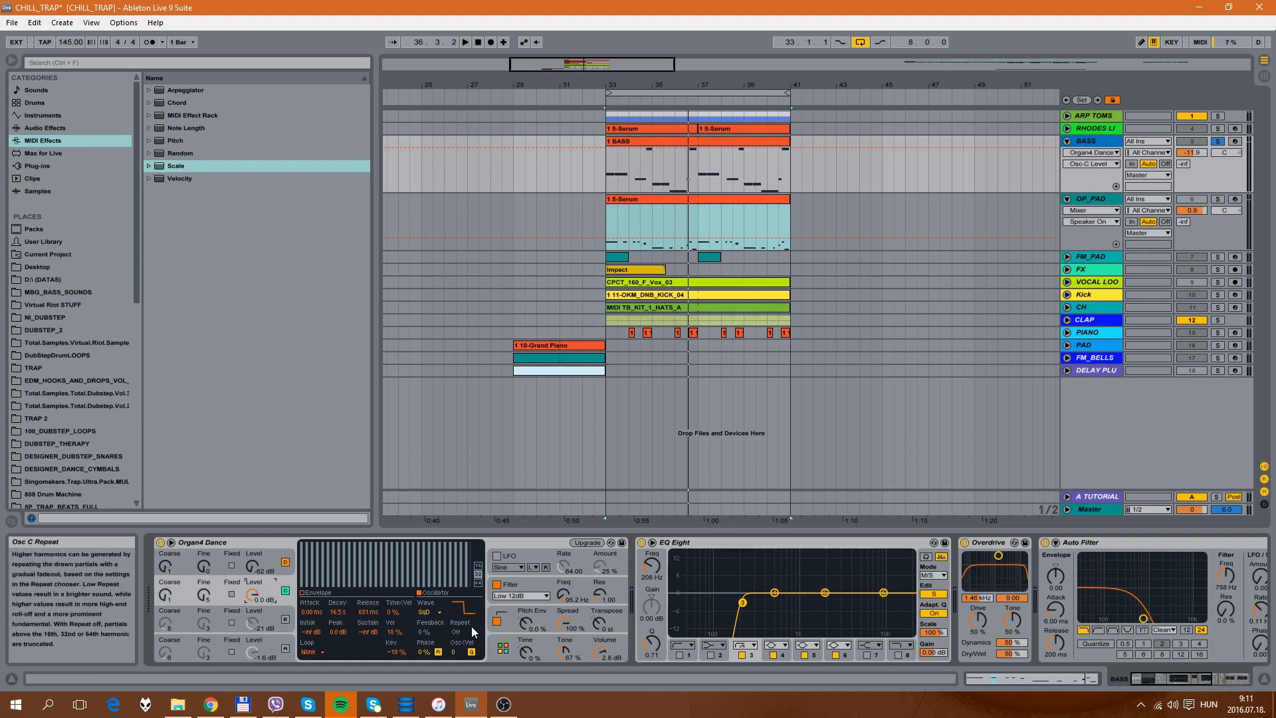
pyautogui.click(537, 584)
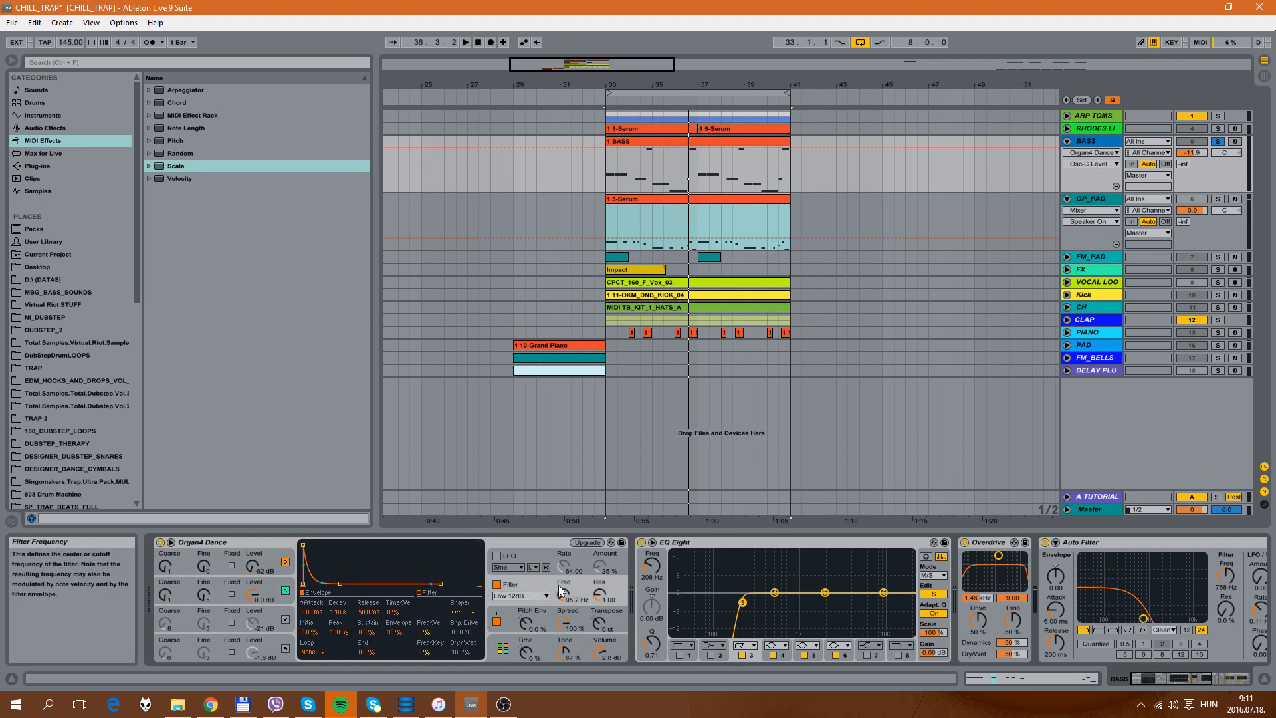
# Step: Play the soloed bass briefly and deactivate the Limiter, Reverb, Auto Filter and Overdrive in its chain
pyautogui.press('space')
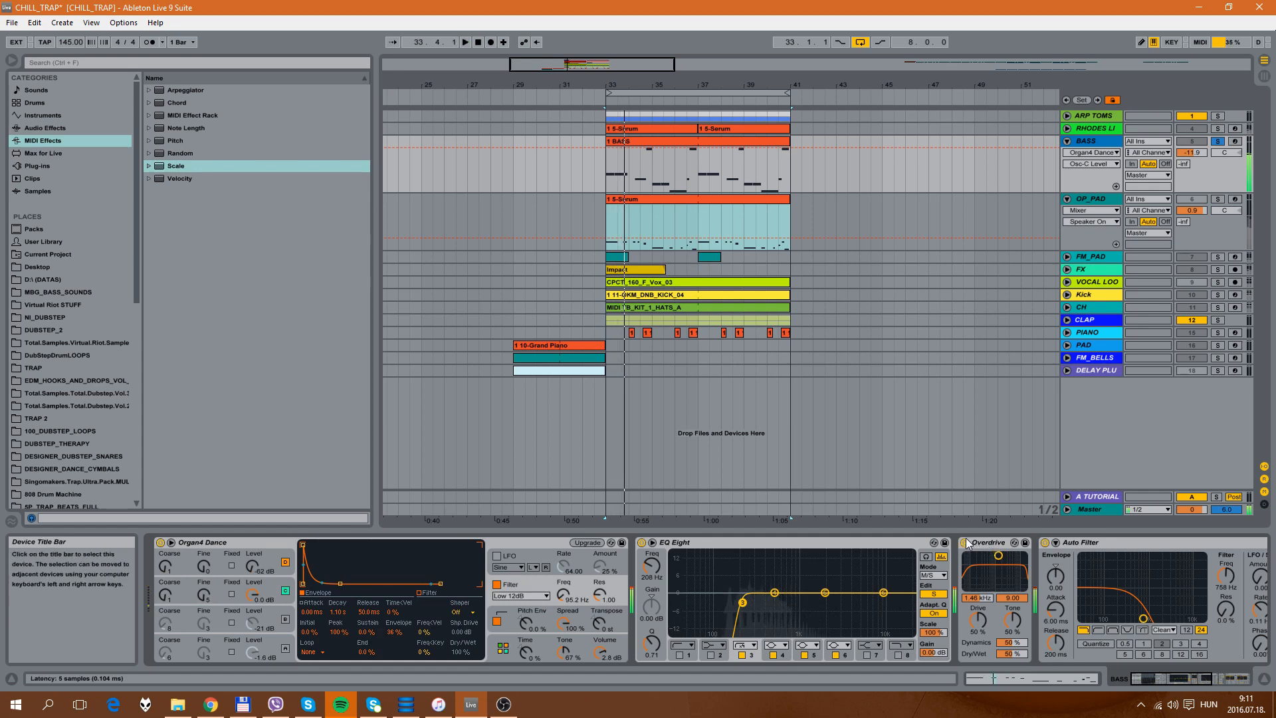
pyautogui.moveTo(1179, 682); pyautogui.dragTo(1208, 683)
pyautogui.click(933, 543)
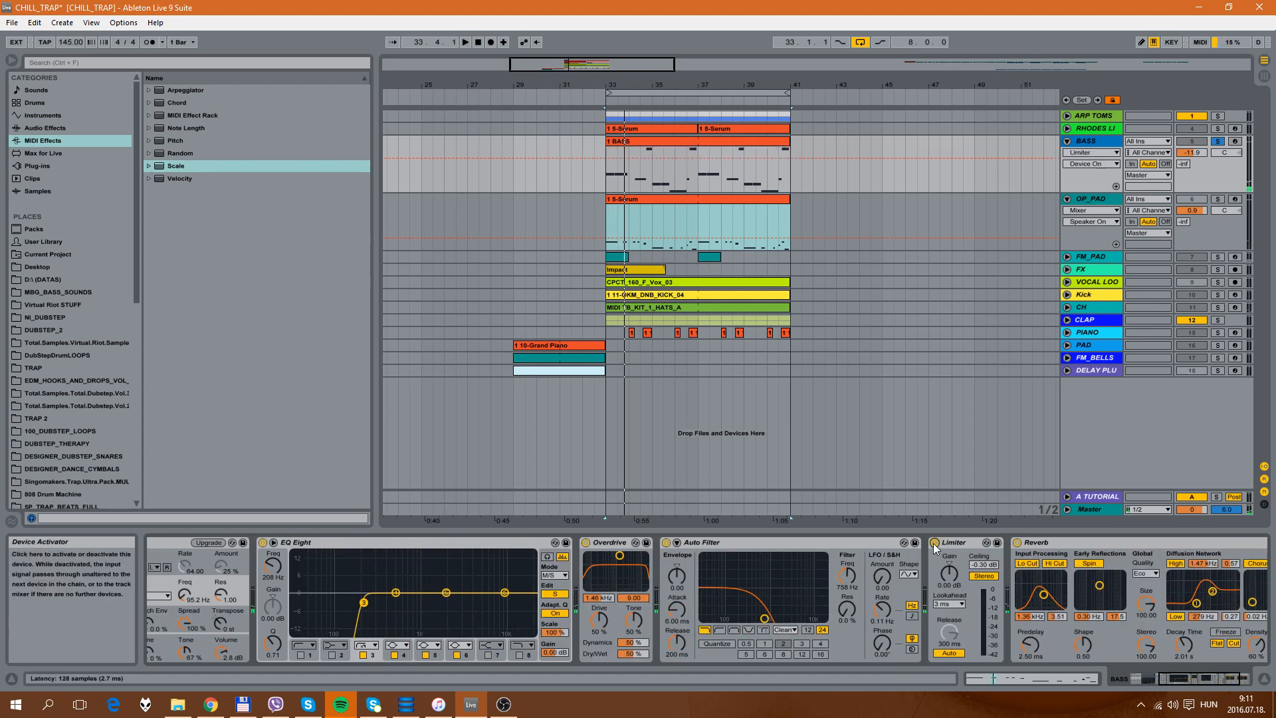
pyautogui.click(1017, 543)
pyautogui.click(666, 542)
pyautogui.click(584, 542)
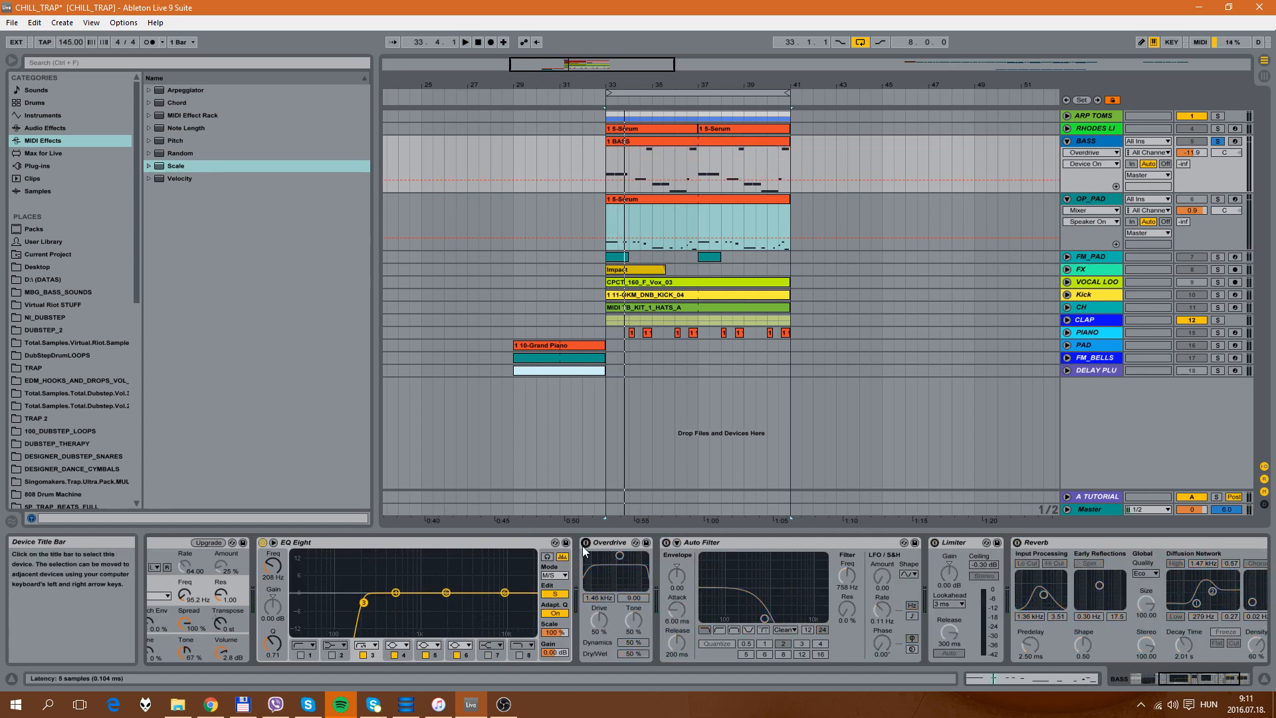
# Step: Play the bass without those effects and set the Organ4 Dance Operator's volume to -2.3 dB
pyautogui.moveTo(1193, 677); pyautogui.dragTo(1174, 679)
pyautogui.press('space')
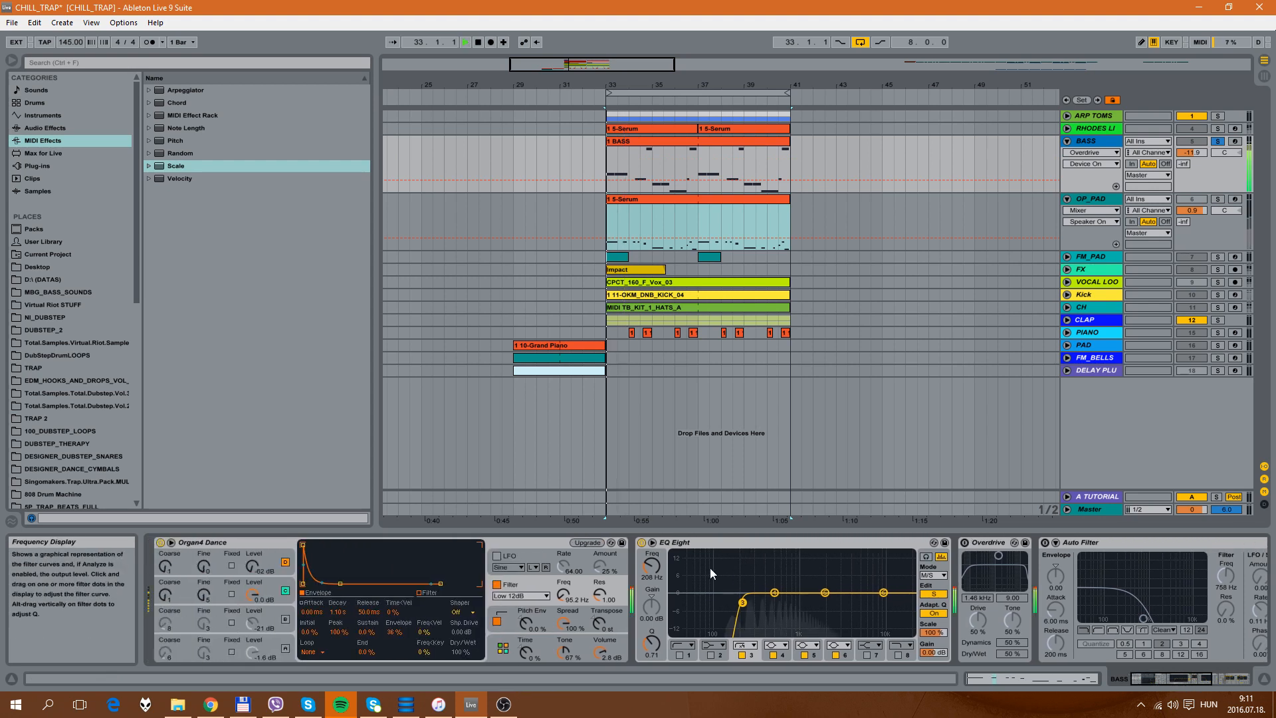
pyautogui.moveTo(600, 651)
pyautogui.mouseDown()
pyautogui.moveTo(599, 680)
pyautogui.moveTo(600, 629)
pyautogui.mouseUp()
pyautogui.press('space')
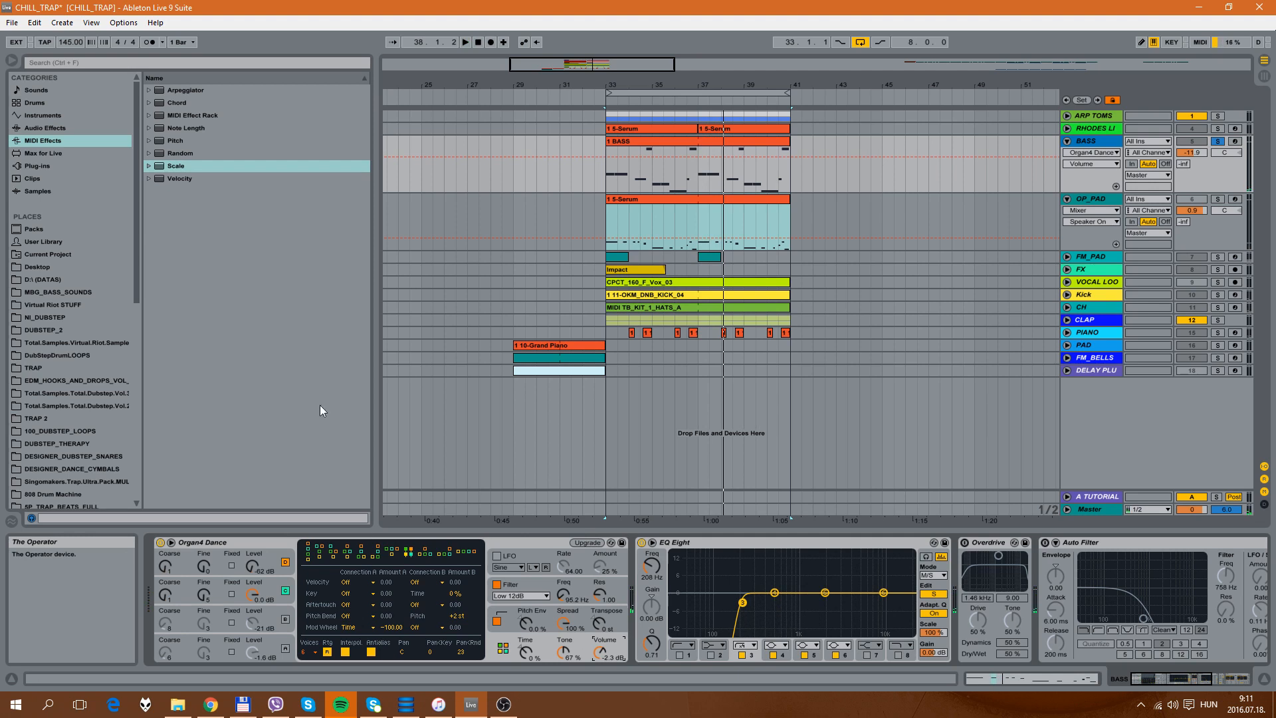
# Step: Show the Operator's Spread setting and insert the SignalAnalyzer.64 plug-in after EQ Eight in the BASS chain
pyautogui.click(800, 541)
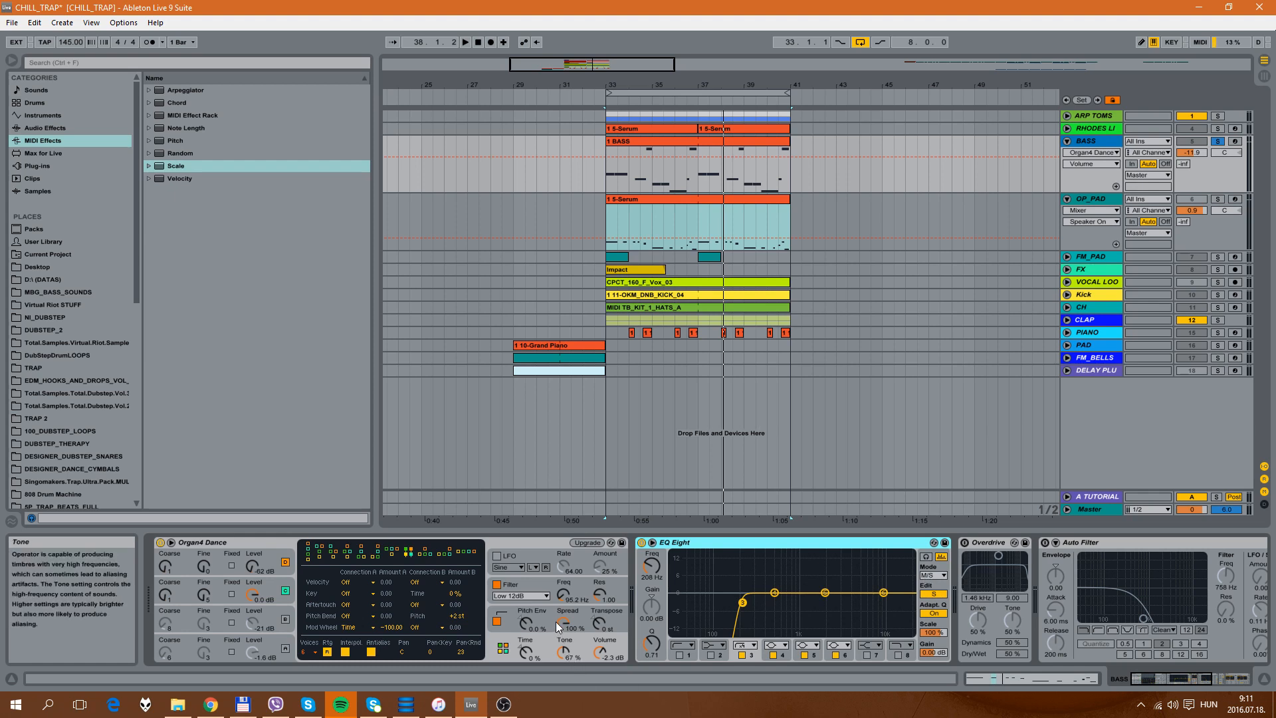
pyautogui.click(576, 624)
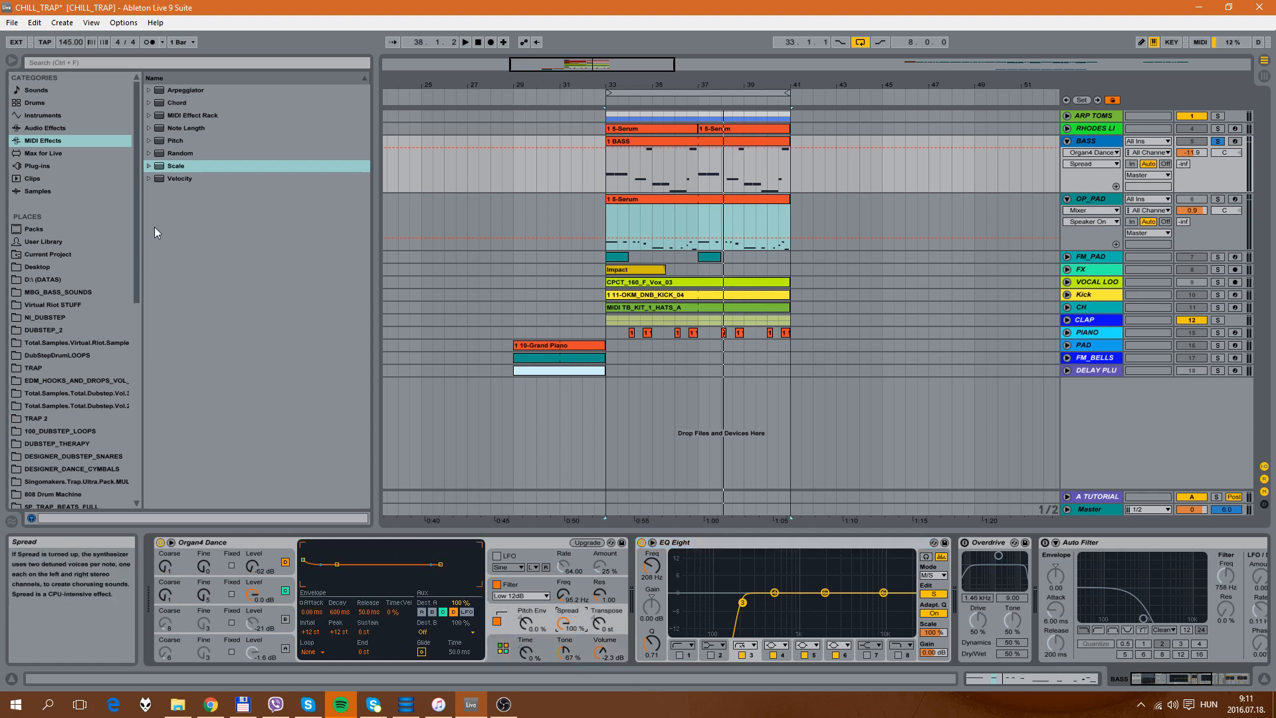
pyautogui.click(43, 165)
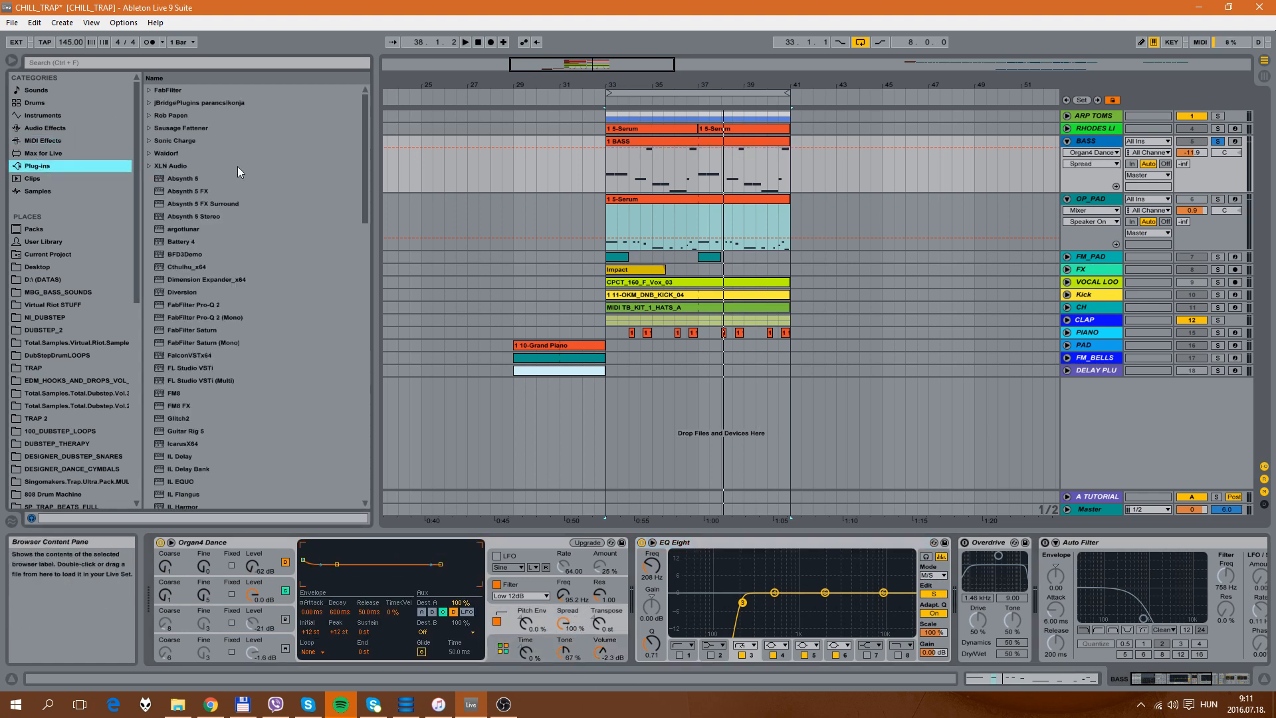
pyautogui.click(147, 103)
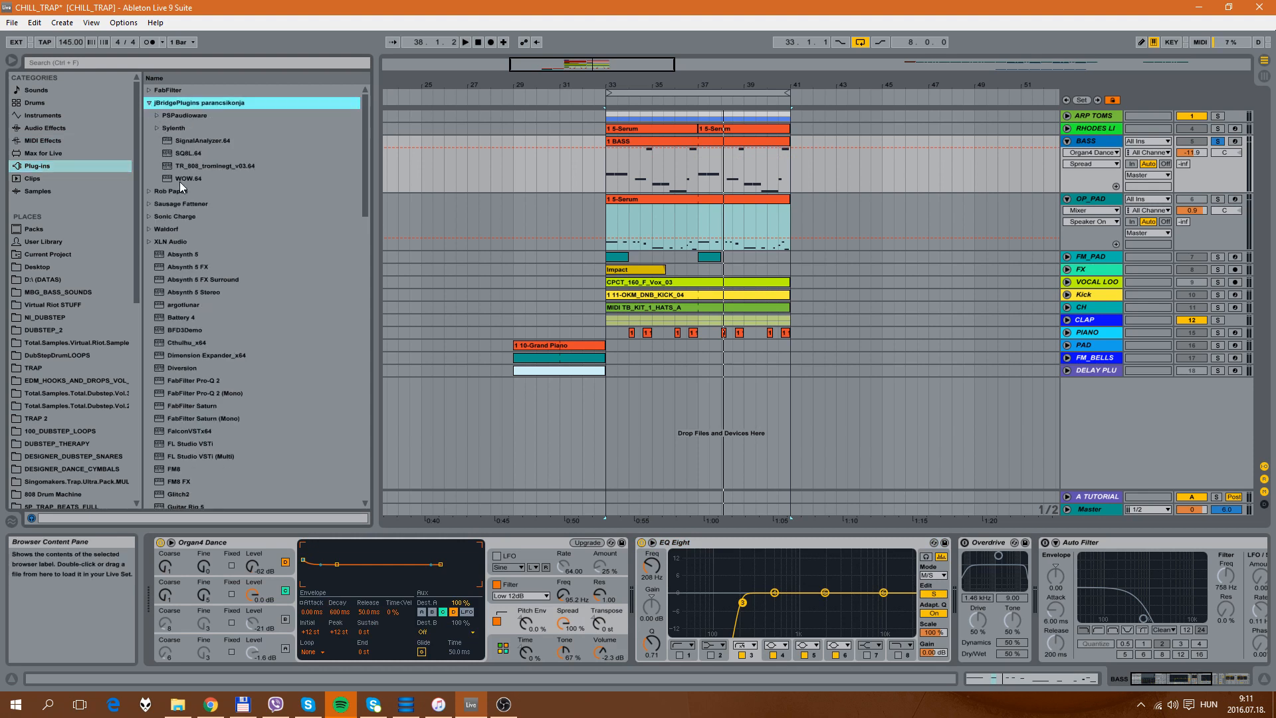
pyautogui.click(209, 141)
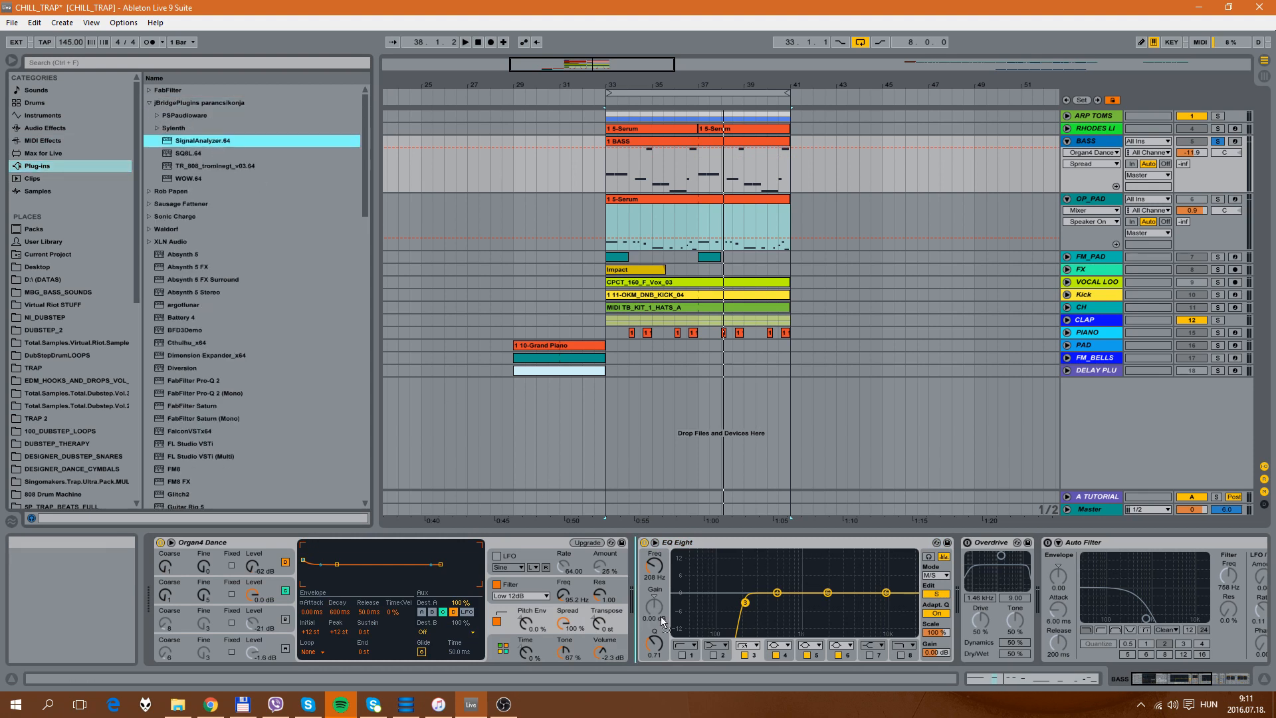
pyautogui.moveTo(733, 624)
pyautogui.mouseDown()
pyautogui.moveTo(905, 608)
pyautogui.moveTo(882, 594)
pyautogui.moveTo(884, 577)
pyautogui.mouseUp()
# Step: Place the Signal Analyzer window clear of the looped clips and play the bass to view its waveform
pyautogui.moveTo(449, 18); pyautogui.dragTo(890, 235)
pyautogui.moveTo(689, 85); pyautogui.dragTo(506, 86)
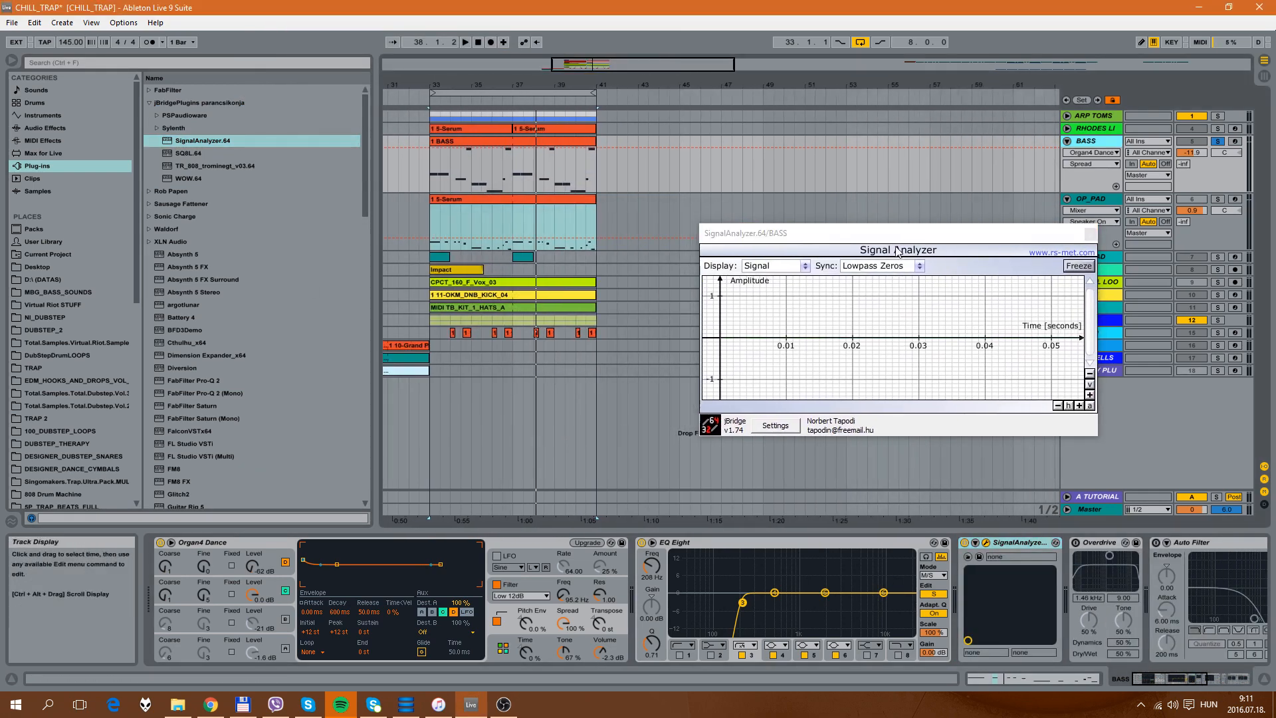
pyautogui.moveTo(891, 237); pyautogui.dragTo(826, 207)
pyautogui.press('space')
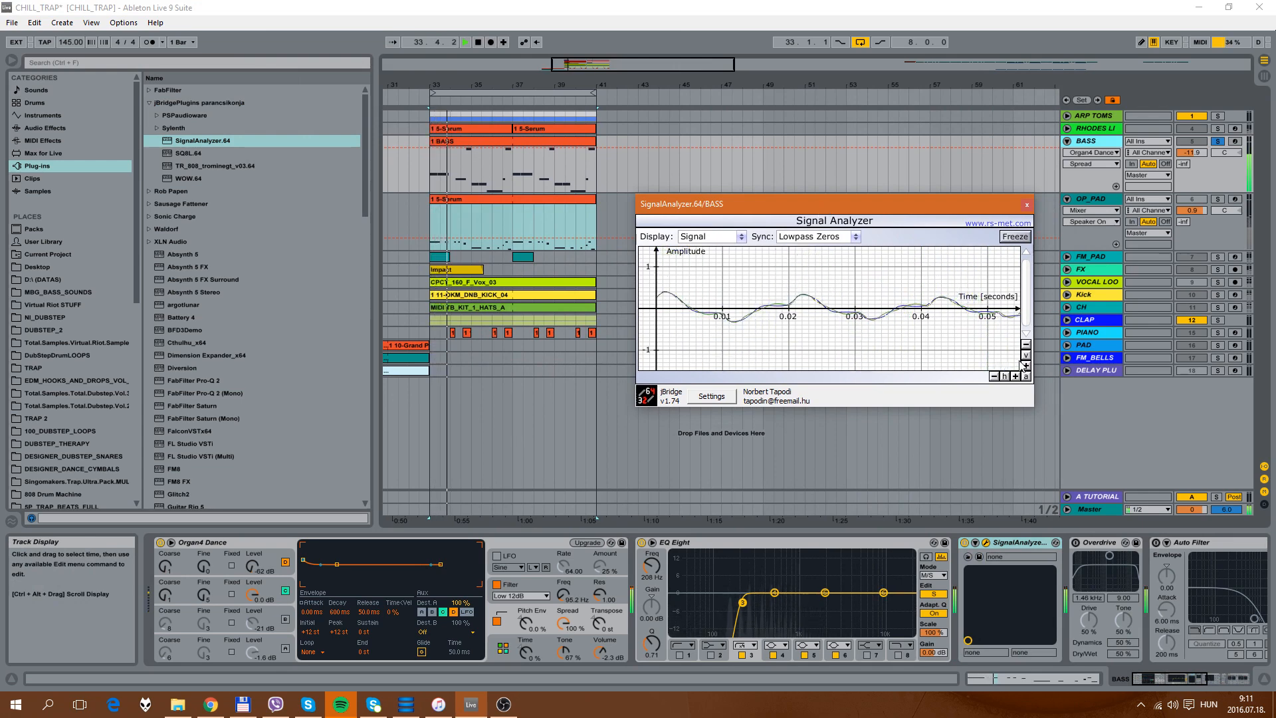
pyautogui.press('space')
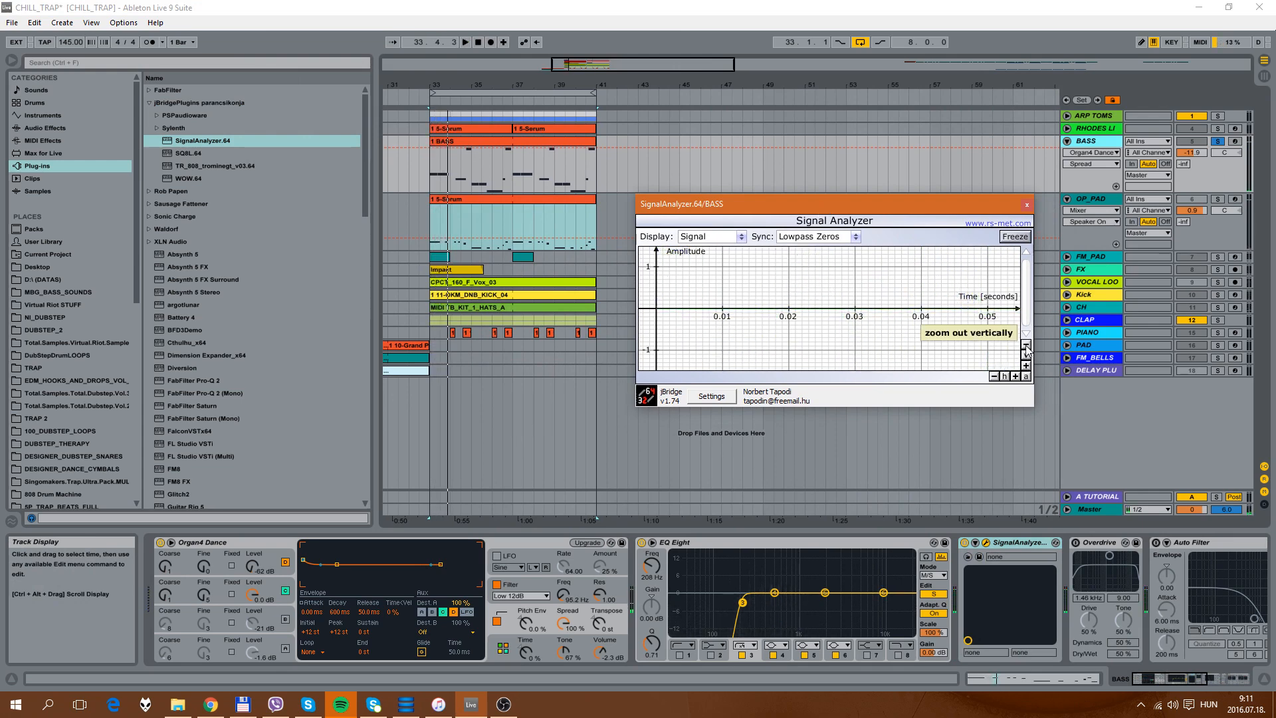
pyautogui.click(564, 6)
pyautogui.press('space')
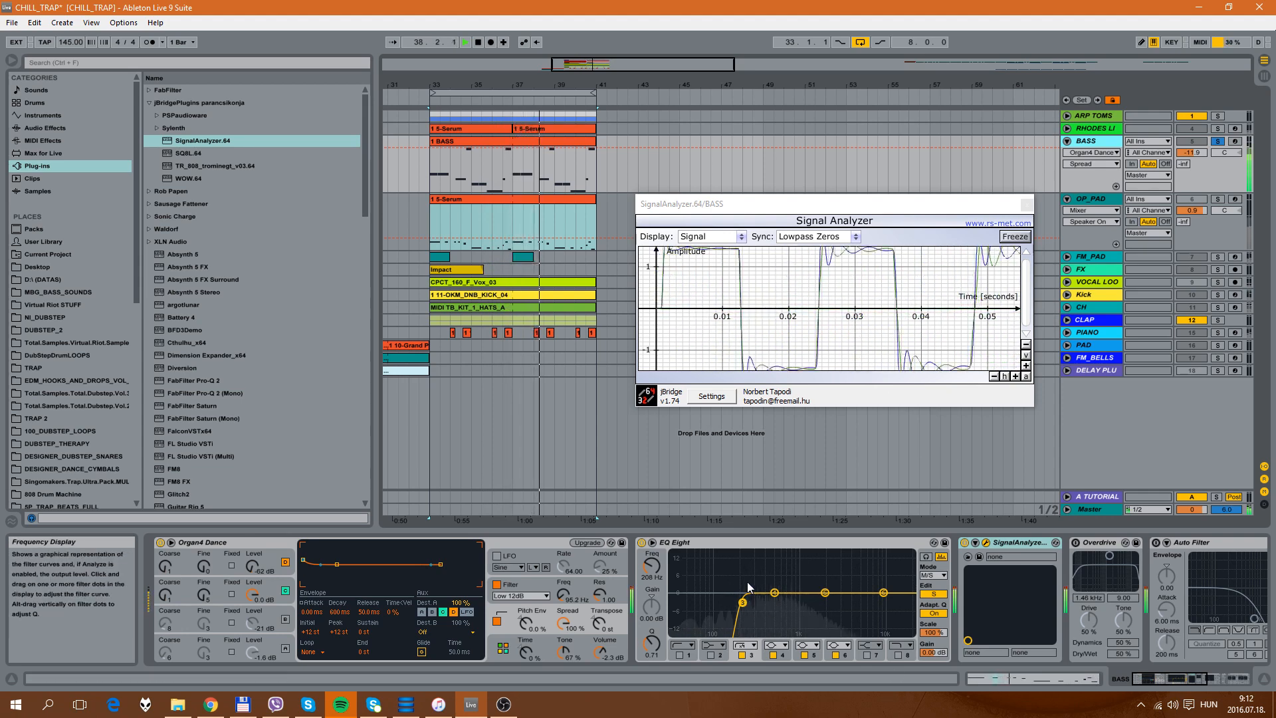
# Step: Play the bass while lowering EQ Eight's band 3 low-cut frequency to 40.9 Hz, and stop playback
pyautogui.click(797, 544)
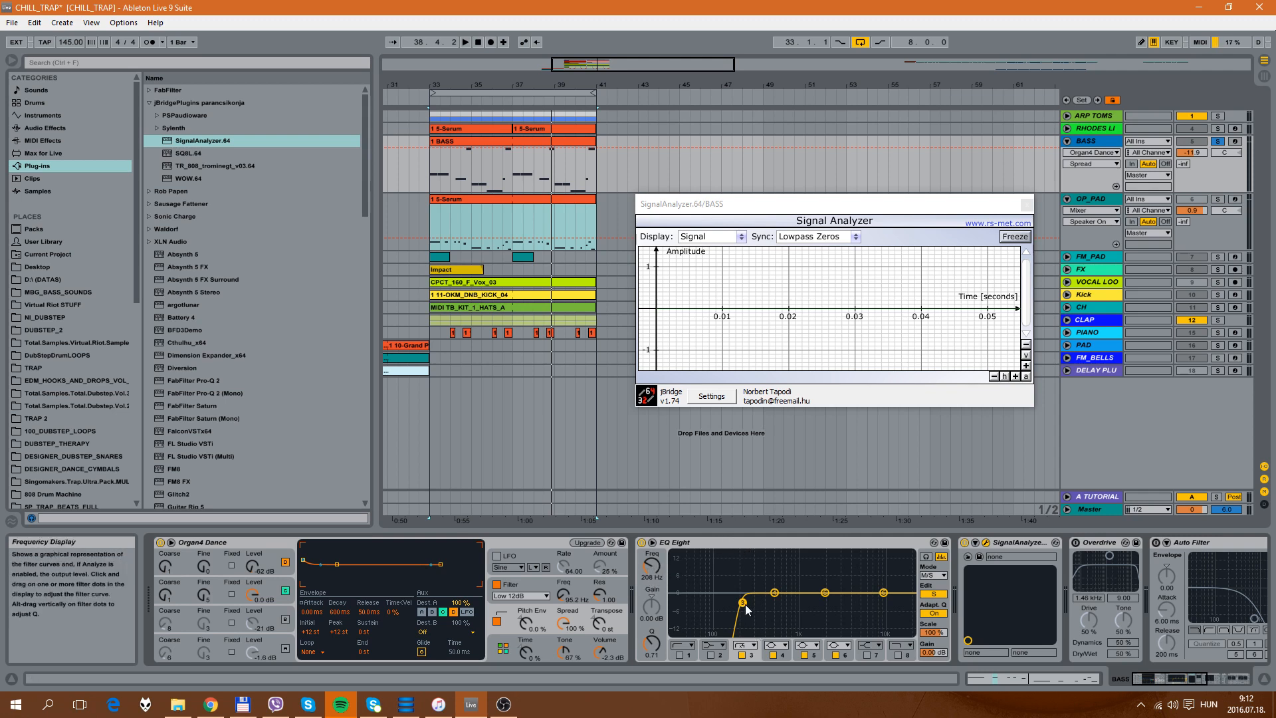
pyautogui.press('space')
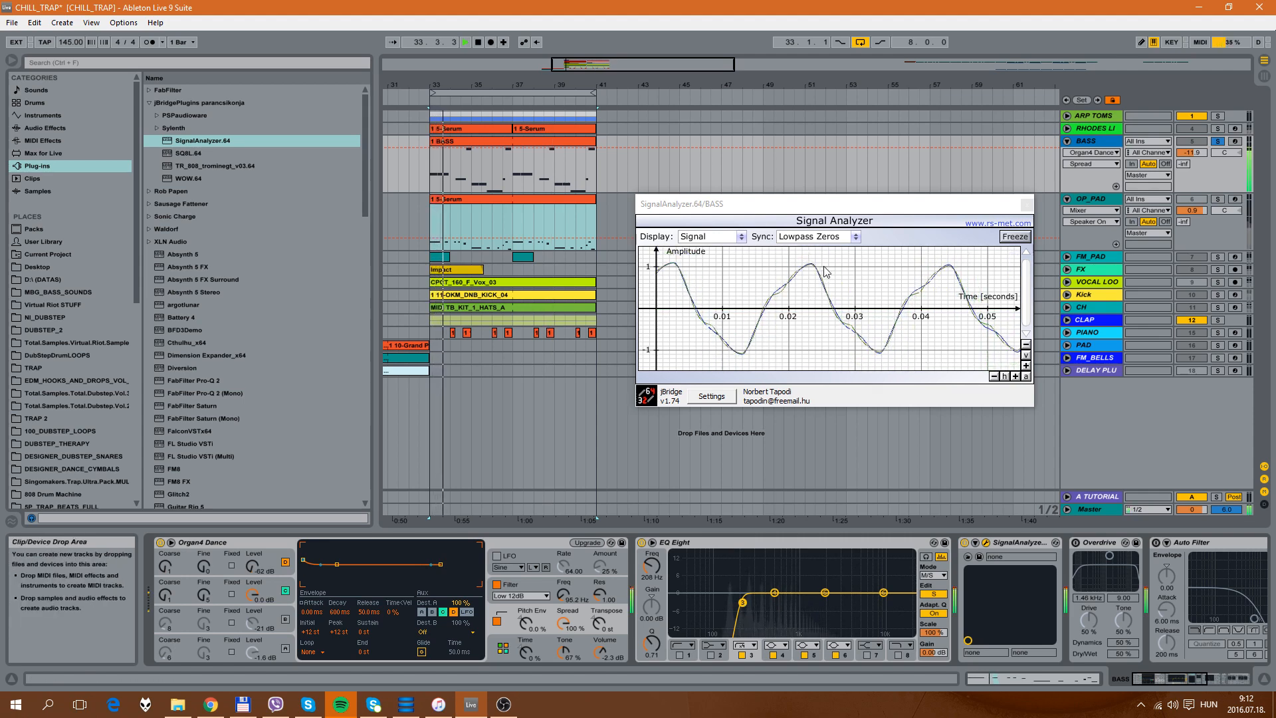
pyautogui.moveTo(742, 602); pyautogui.dragTo(684, 603)
pyautogui.press('space')
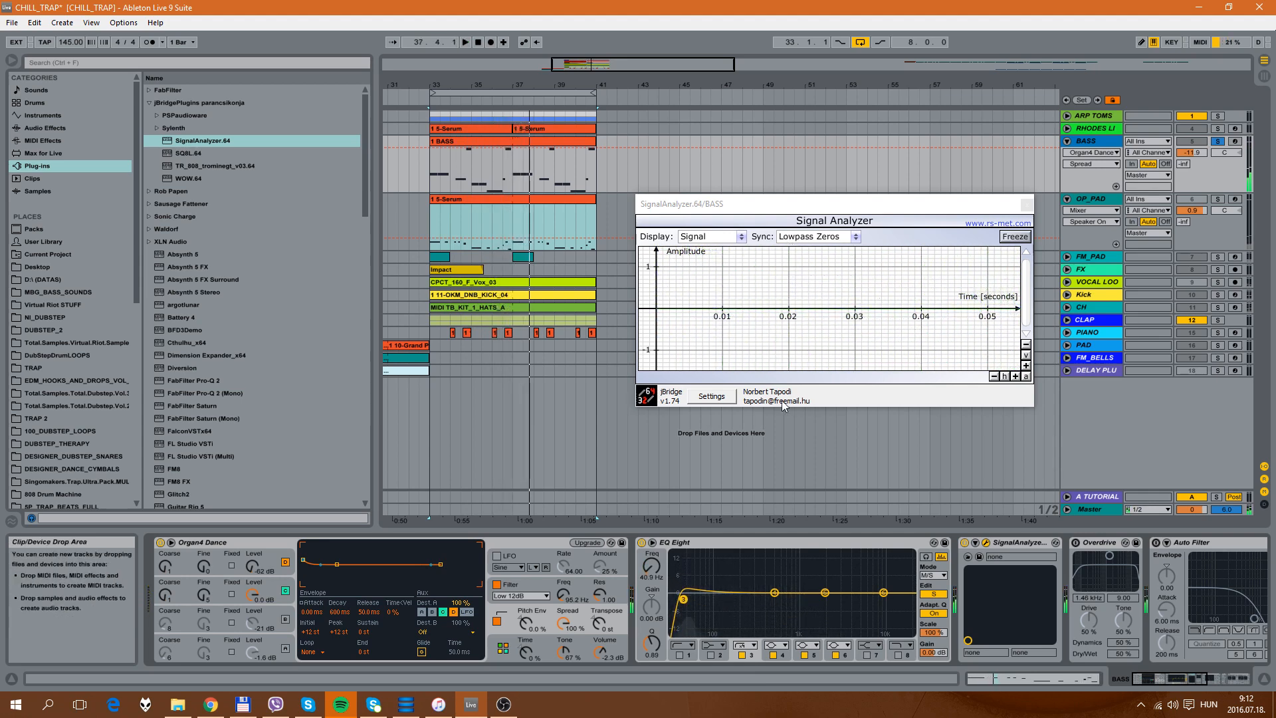
# Step: Return EQ Eight's band 3 low cut to 208 Hz, then raise it to 228 Hz while watching the bass waveform
pyautogui.moveTo(854, 205); pyautogui.dragTo(869, 206)
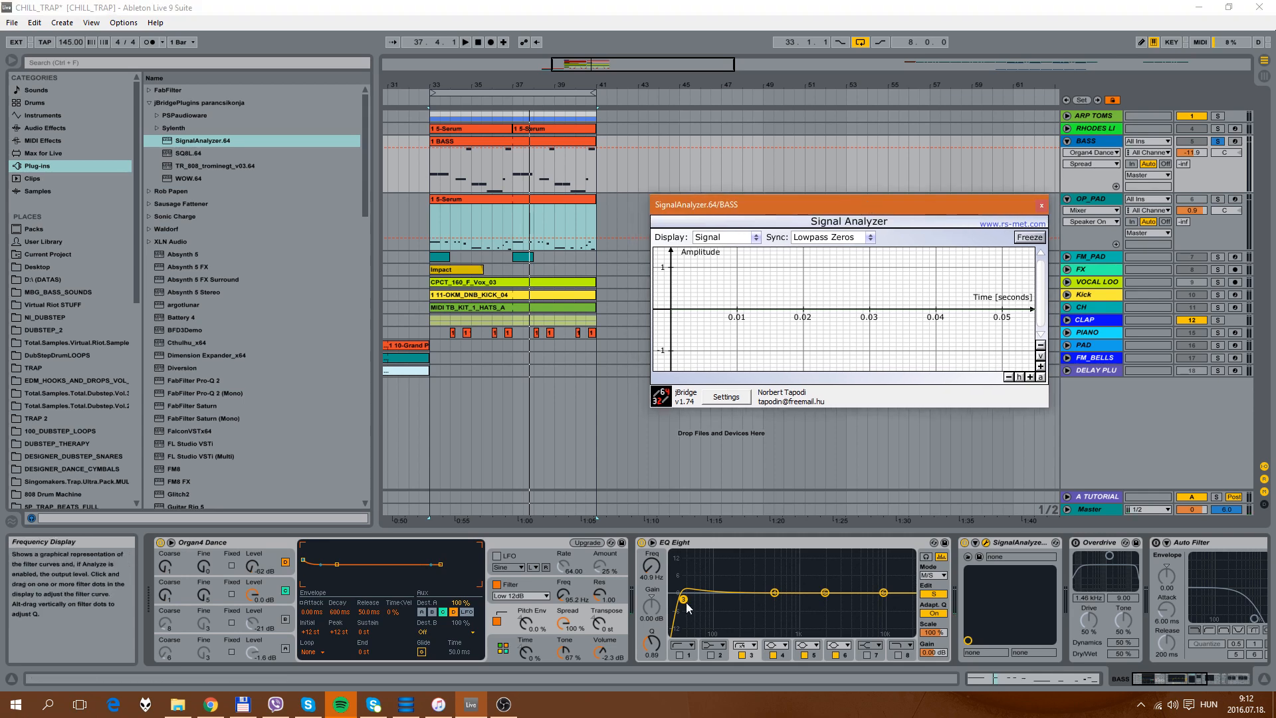
pyautogui.moveTo(684, 602); pyautogui.dragTo(742, 601)
pyautogui.press('space')
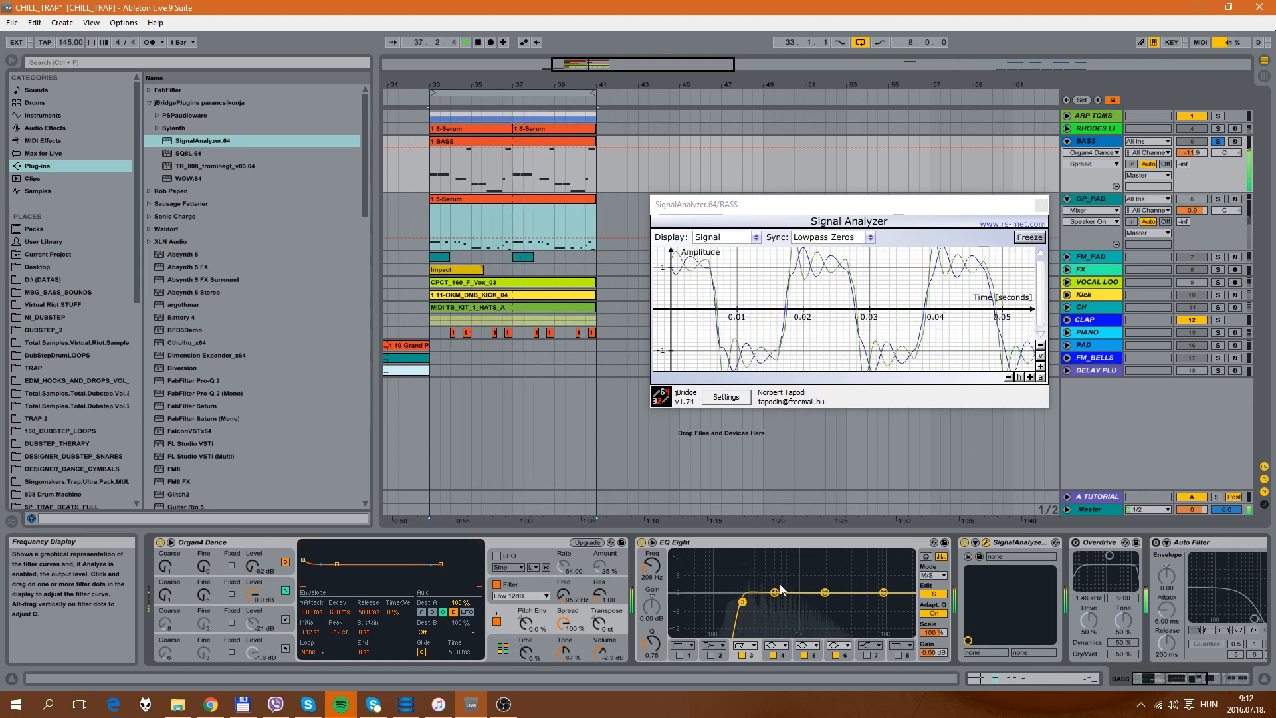
pyautogui.click(811, 541)
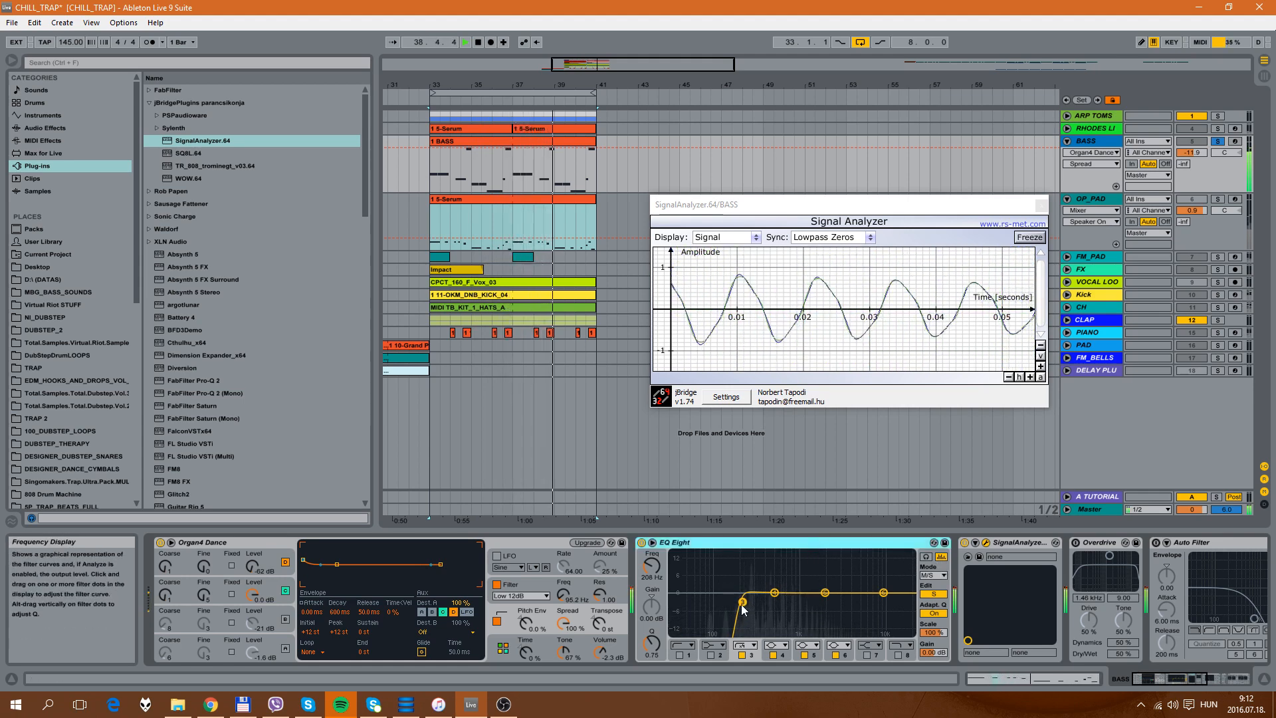
pyautogui.moveTo(742, 604); pyautogui.dragTo(743, 603)
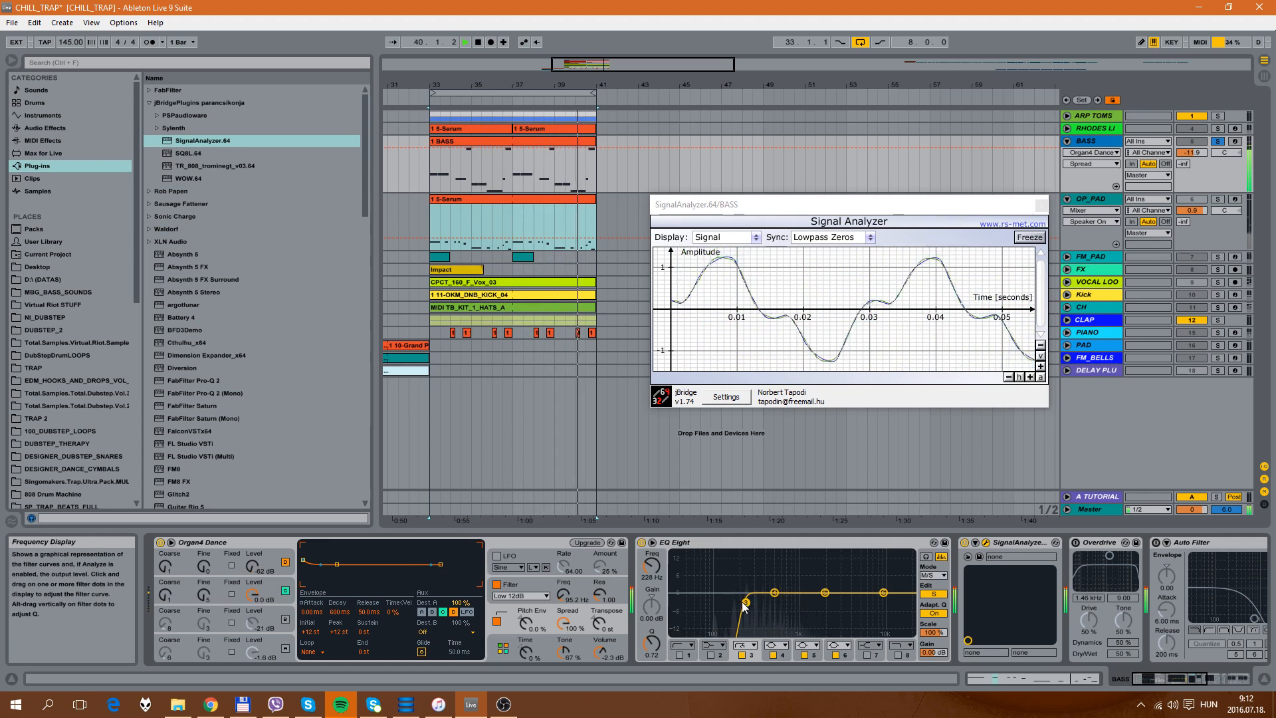
pyautogui.press('space')
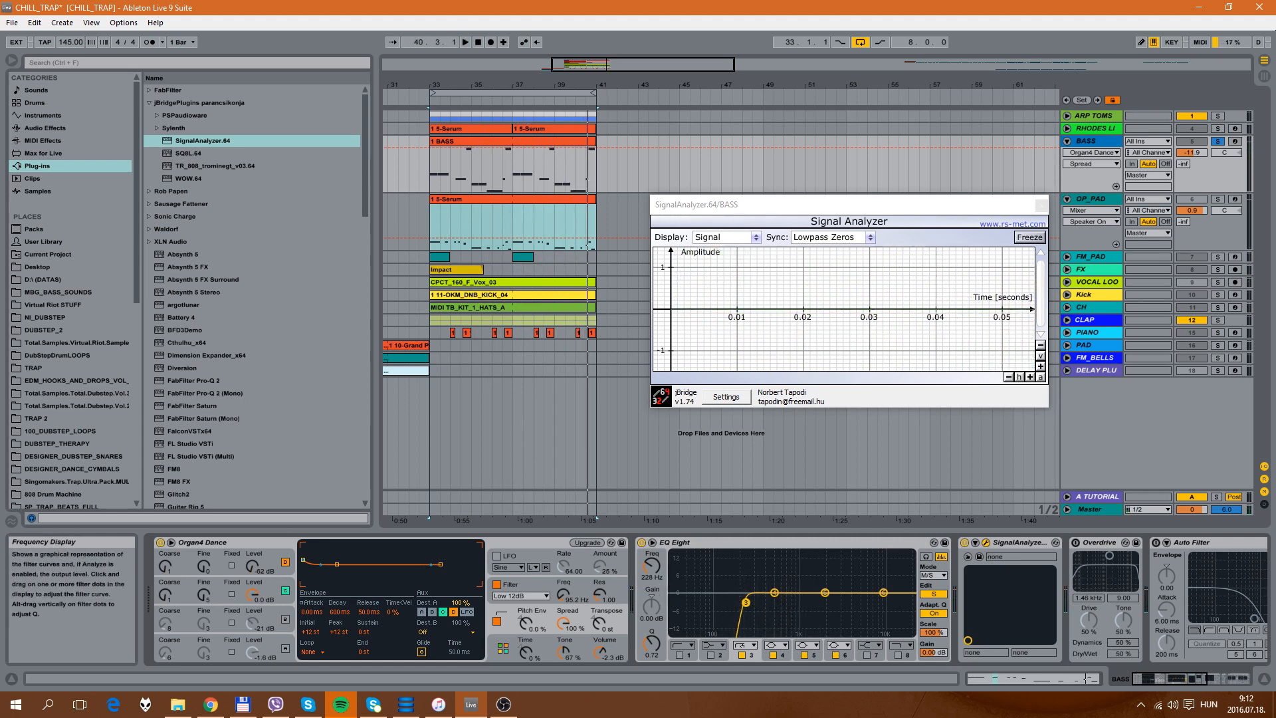
# Step: Fine-tune EQ Eight's band 3 low cut to 194 Hz during playback, stop, and show the devices after it
pyautogui.press('space')
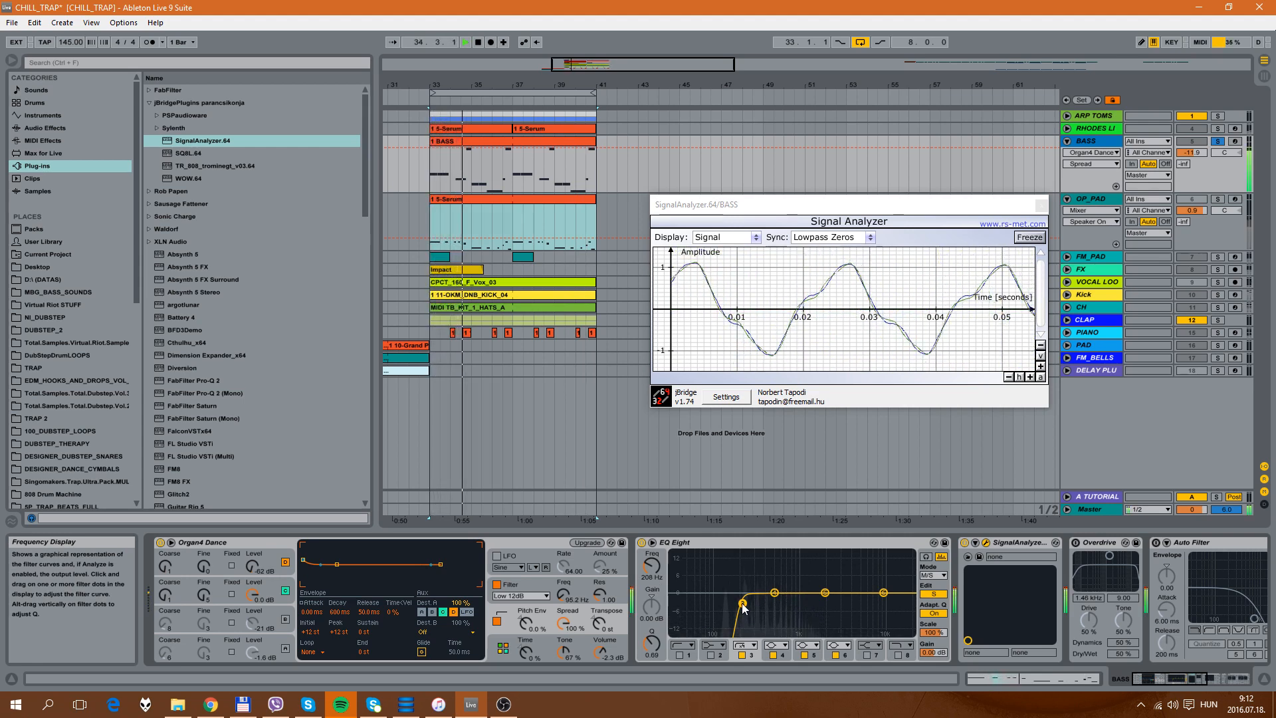
pyautogui.moveTo(742, 602); pyautogui.dragTo(745, 604)
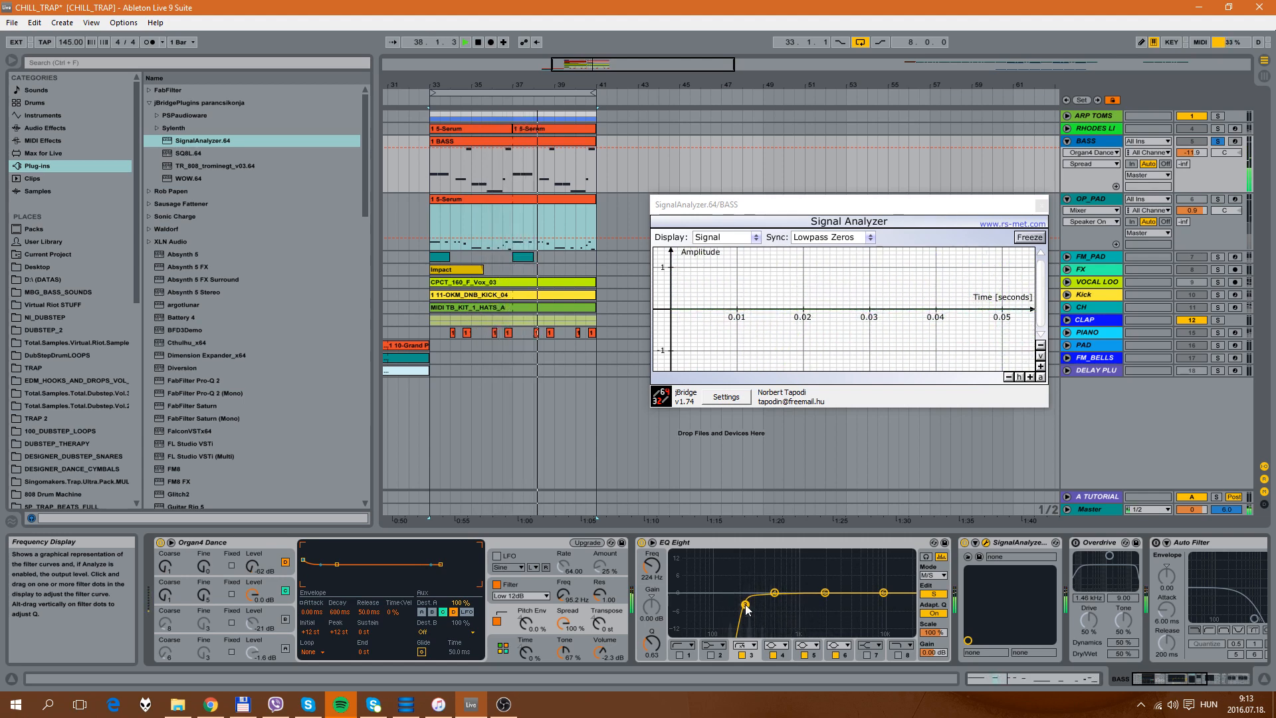
pyautogui.moveTo(744, 605); pyautogui.dragTo(743, 605)
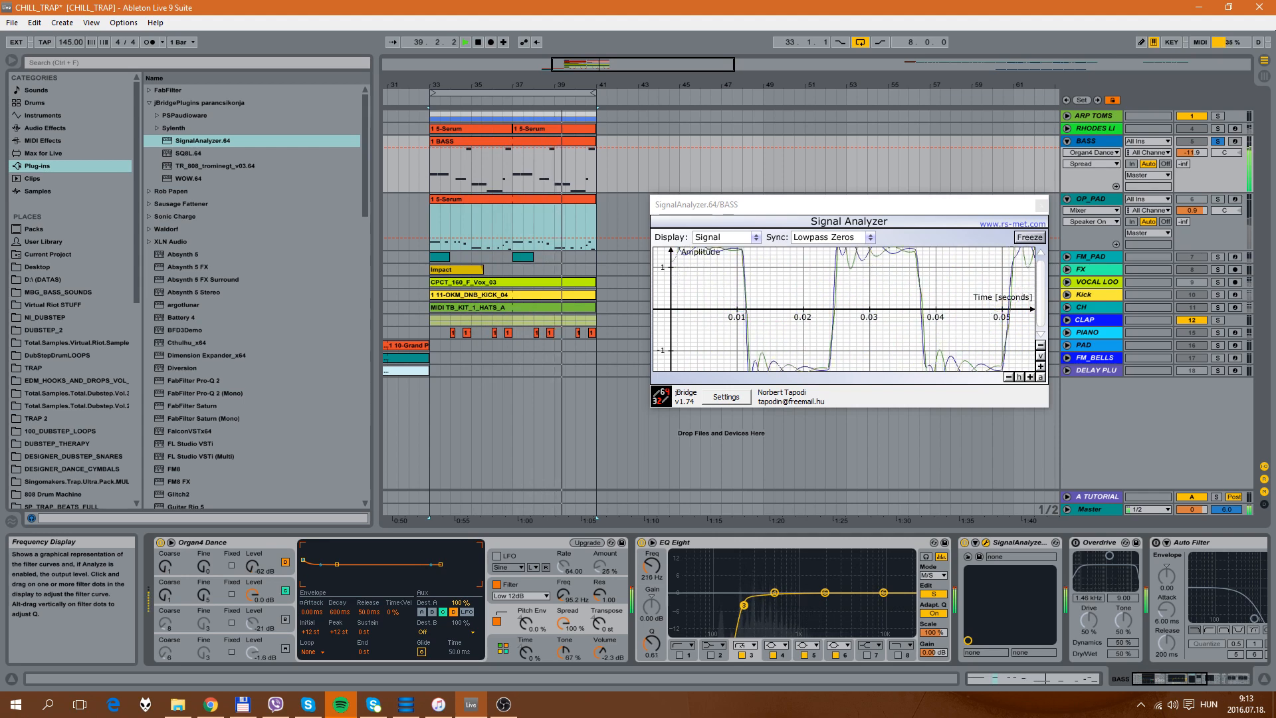
pyautogui.click(781, 546)
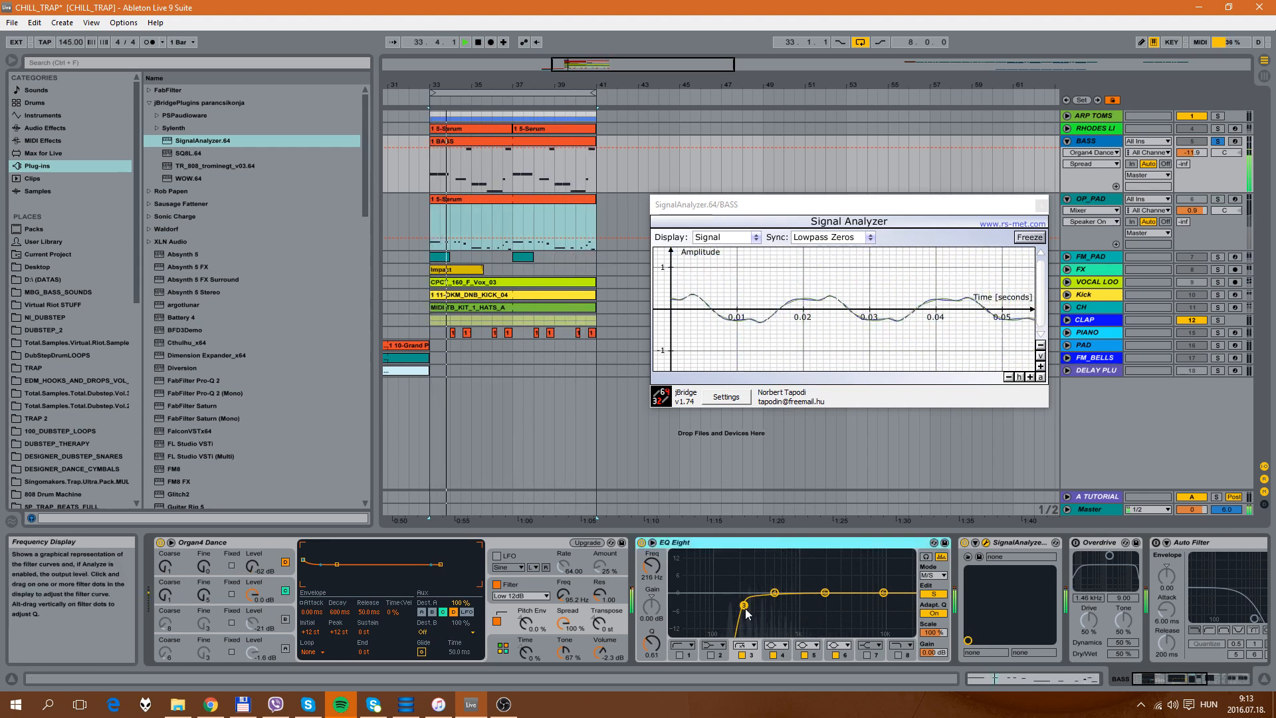
pyautogui.moveTo(744, 606); pyautogui.dragTo(740, 604)
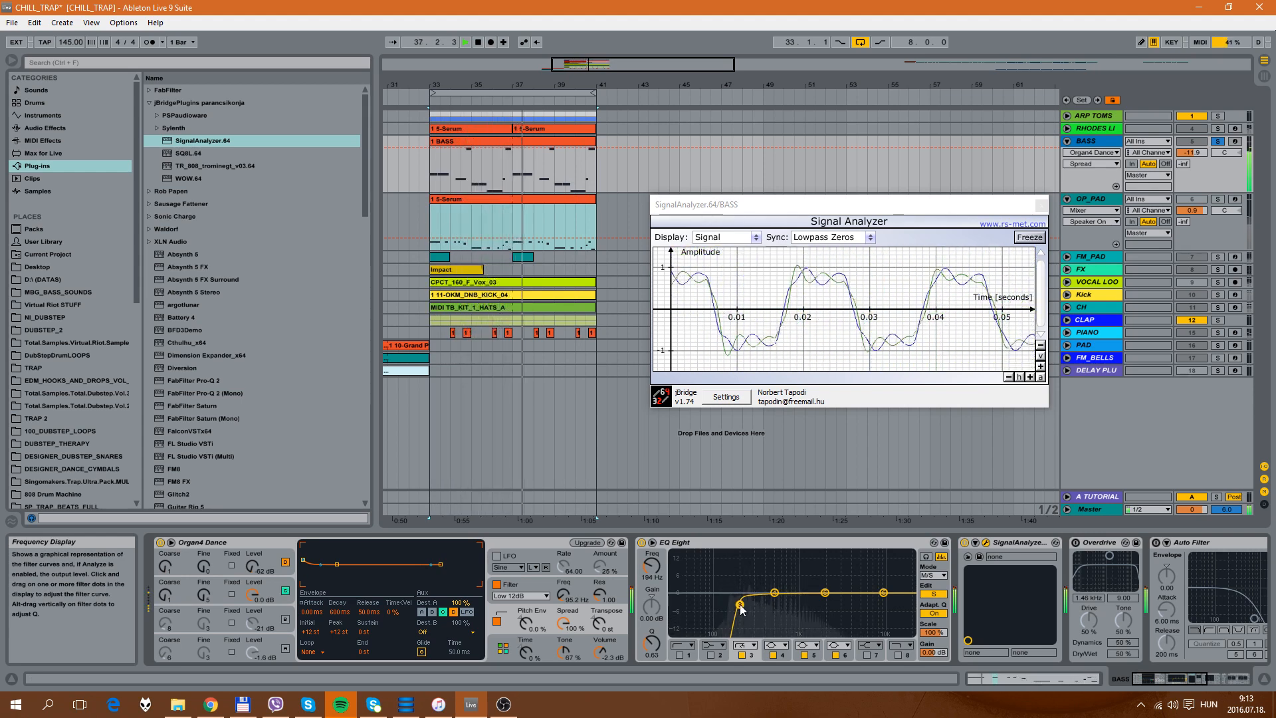
pyautogui.press('space')
pyautogui.click(1166, 677)
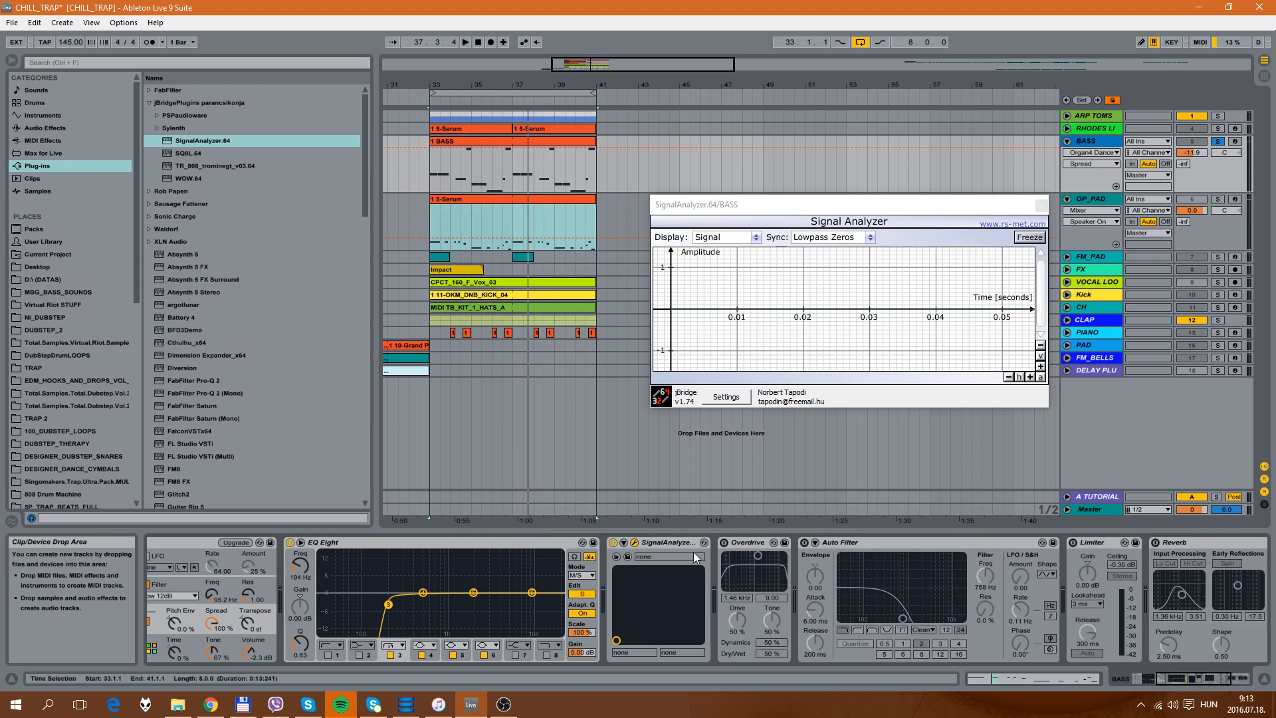
# Step: Enable Overdrive and Auto Filter on the BASS track, compare playback with Overdrive bypassed and active, leave it active, and stop
pyautogui.click(724, 547)
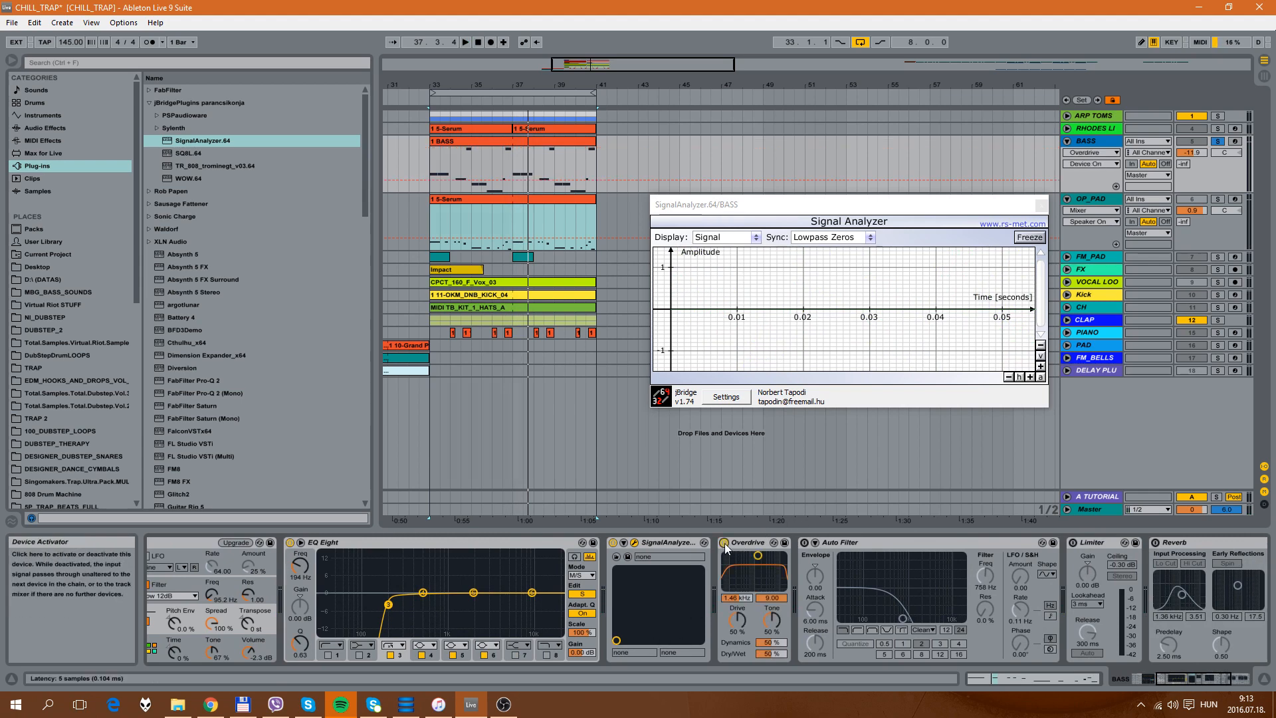
pyautogui.press('space')
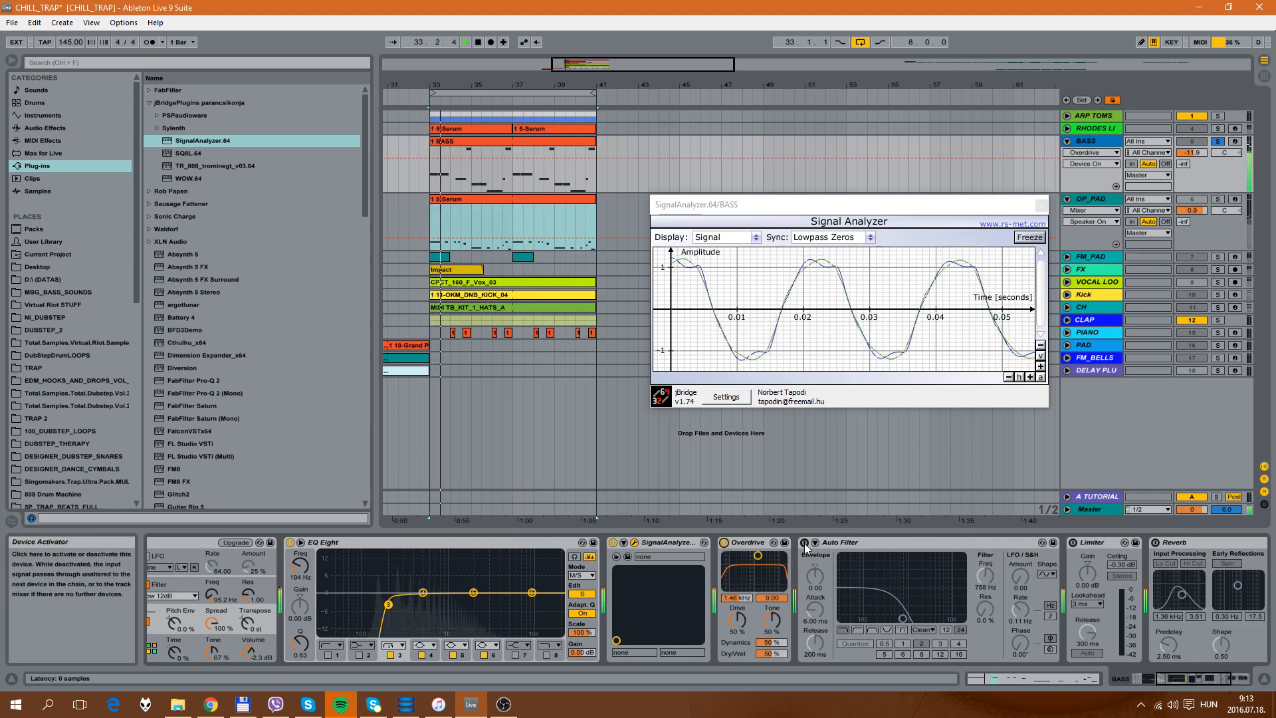
pyautogui.click(804, 543)
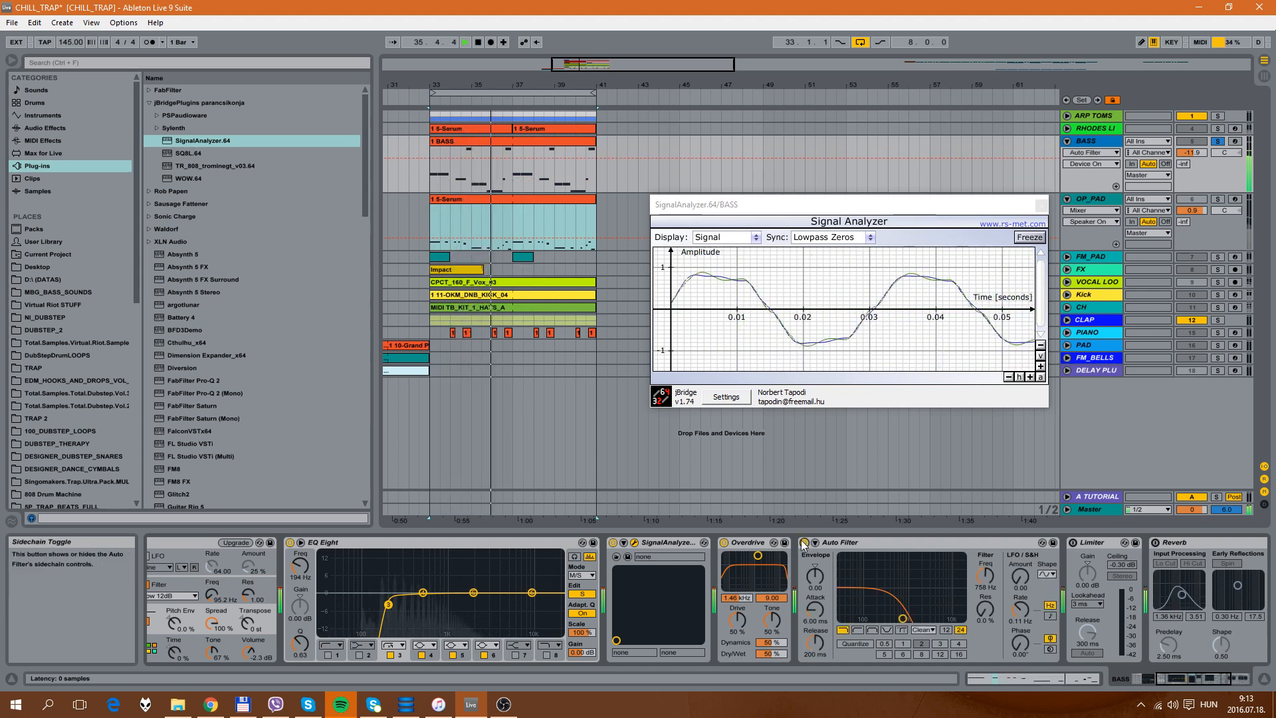
pyautogui.click(724, 543)
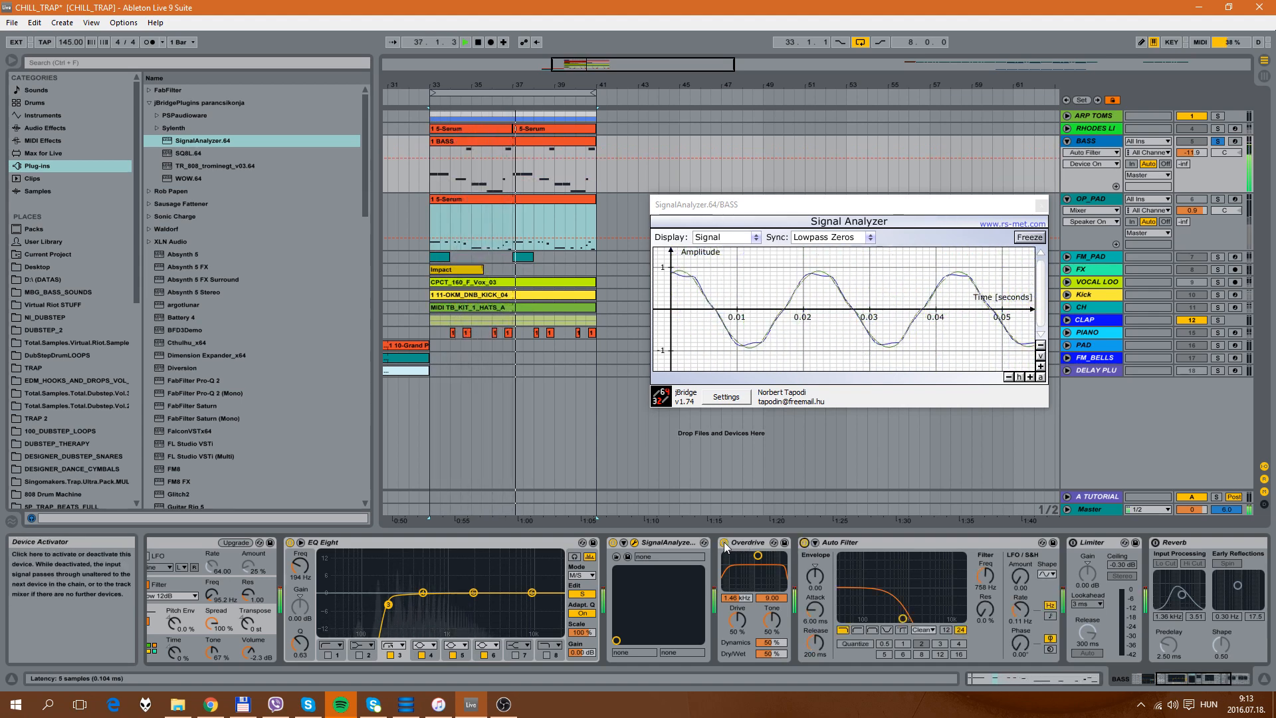
pyautogui.click(723, 543)
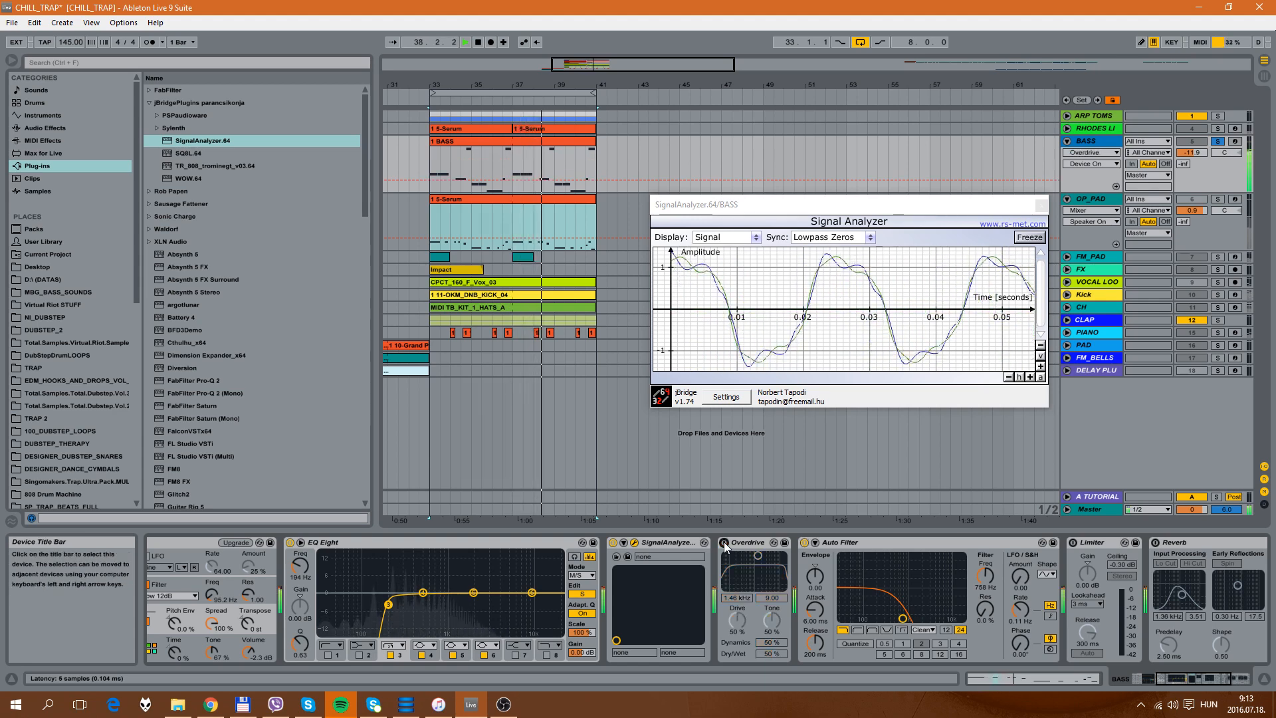
pyautogui.click(724, 542)
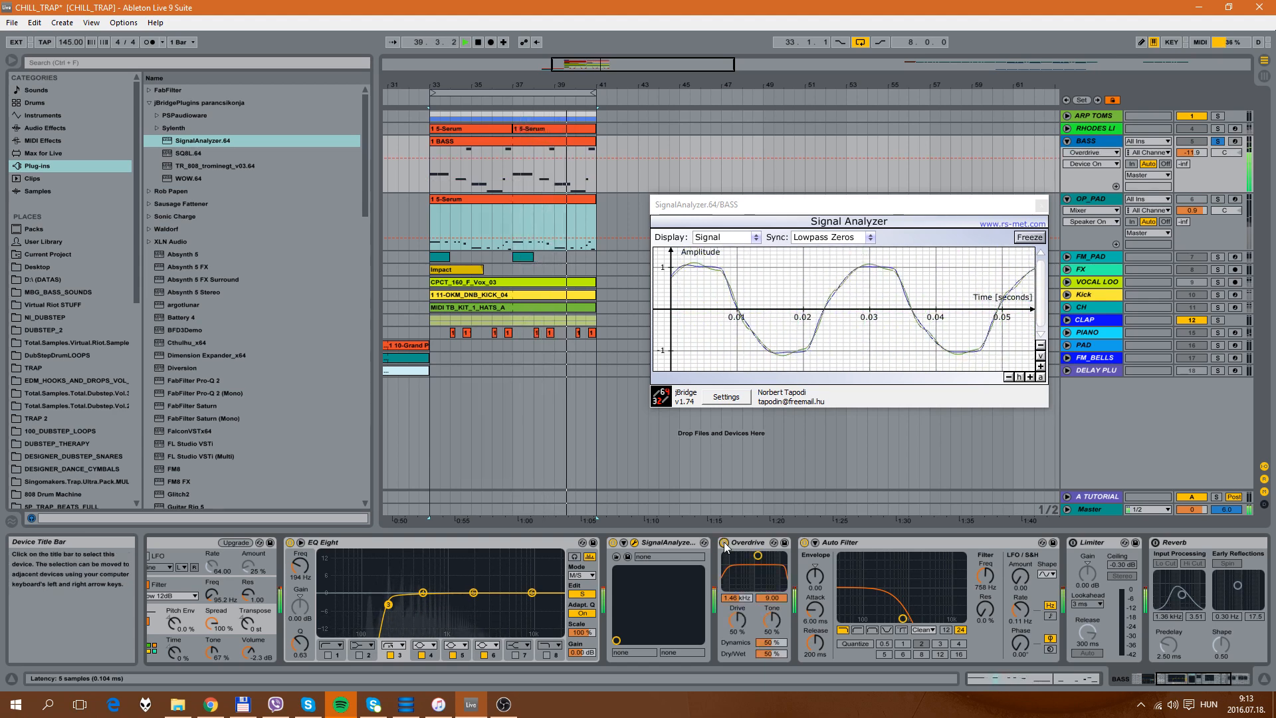
pyautogui.press('space')
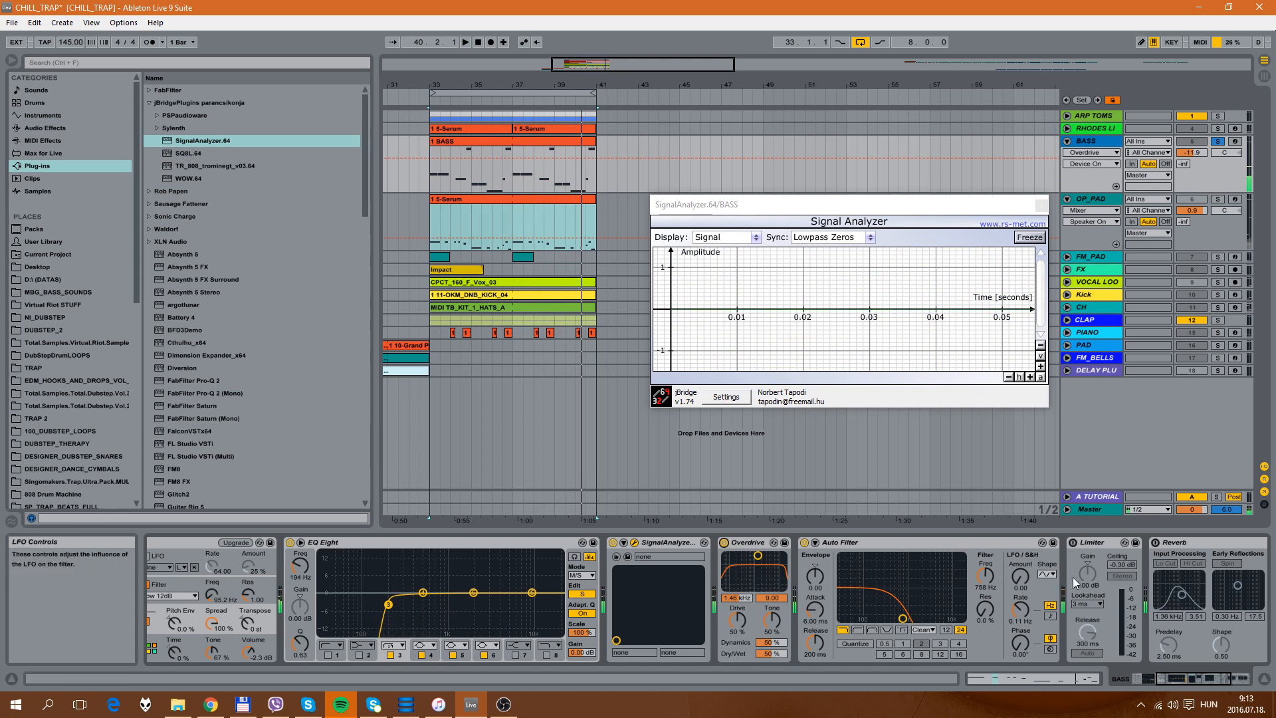
# Step: Enable the Limiter and the Reverb at the end of the BASS device chain, auditioning the bass in between
pyautogui.click(1185, 679)
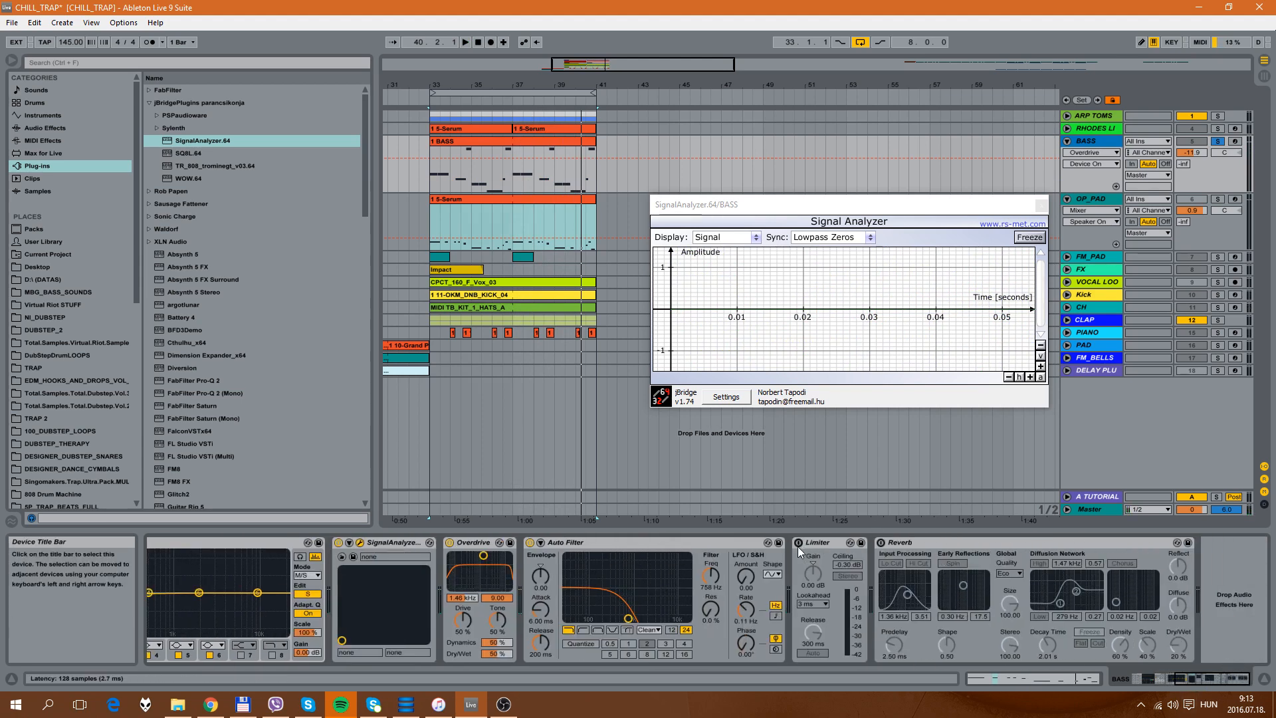
pyautogui.press('space')
pyautogui.click(818, 544)
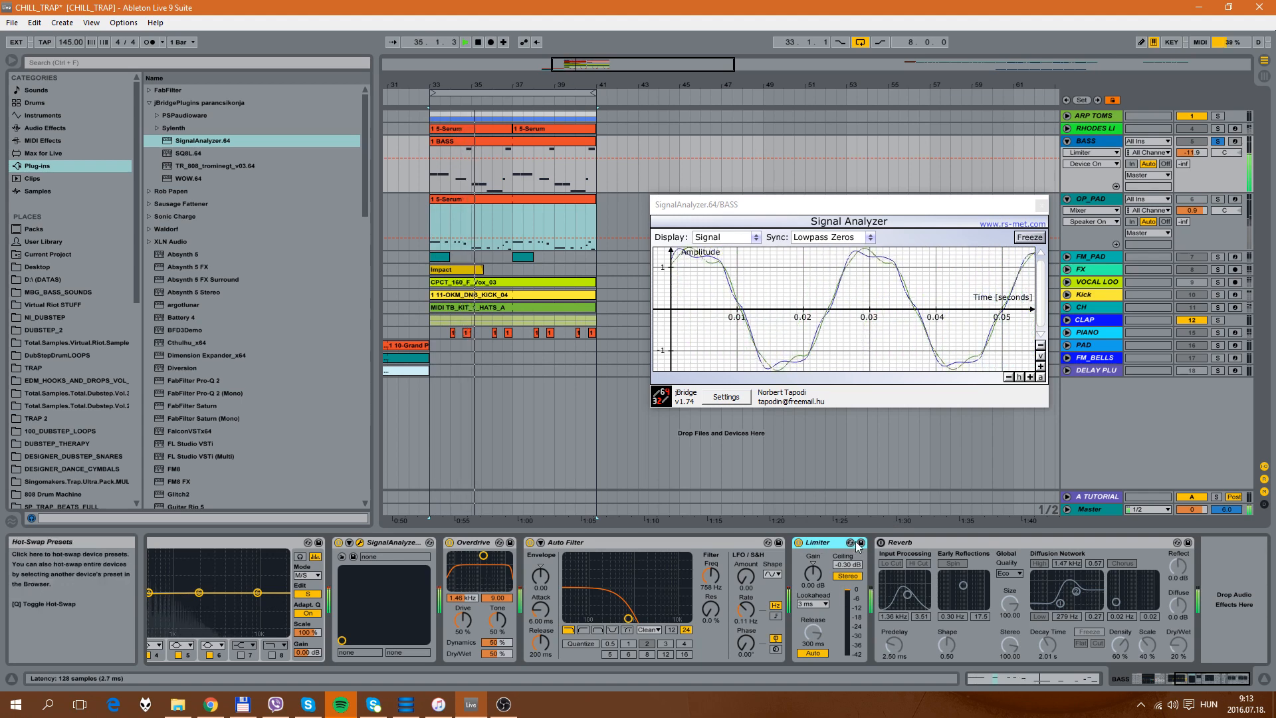
pyautogui.click(904, 543)
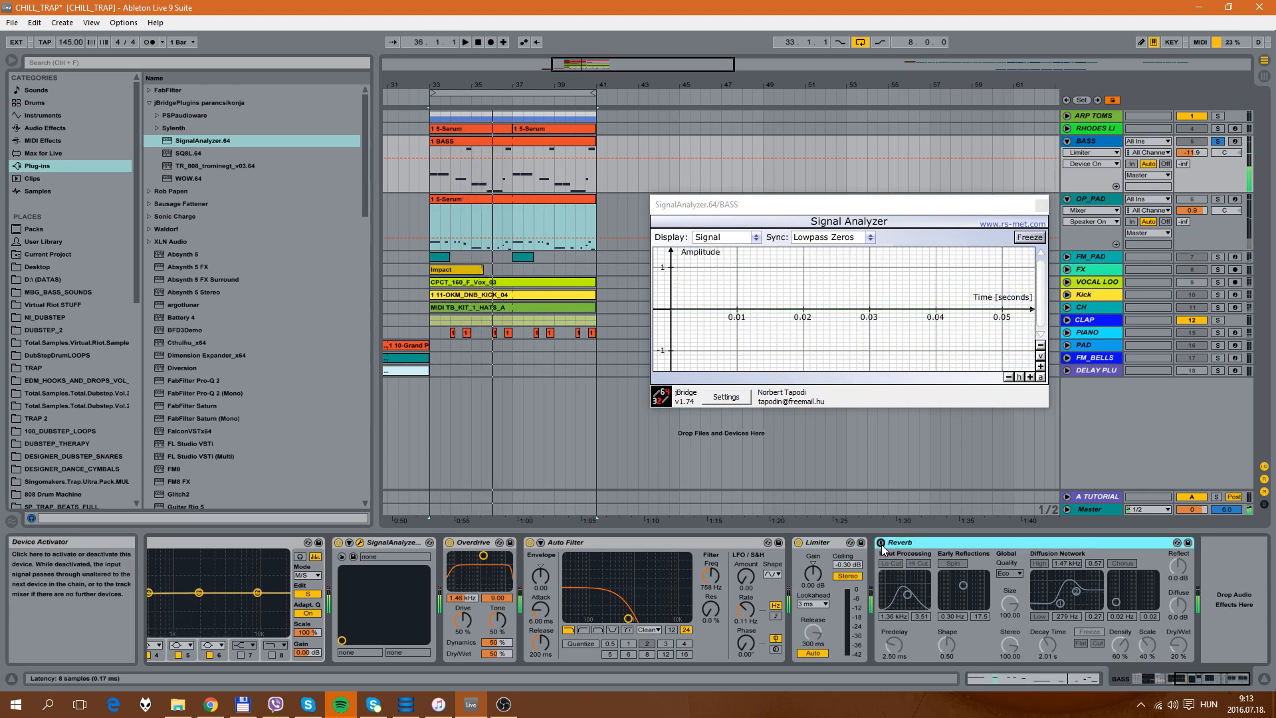
pyautogui.click(881, 543)
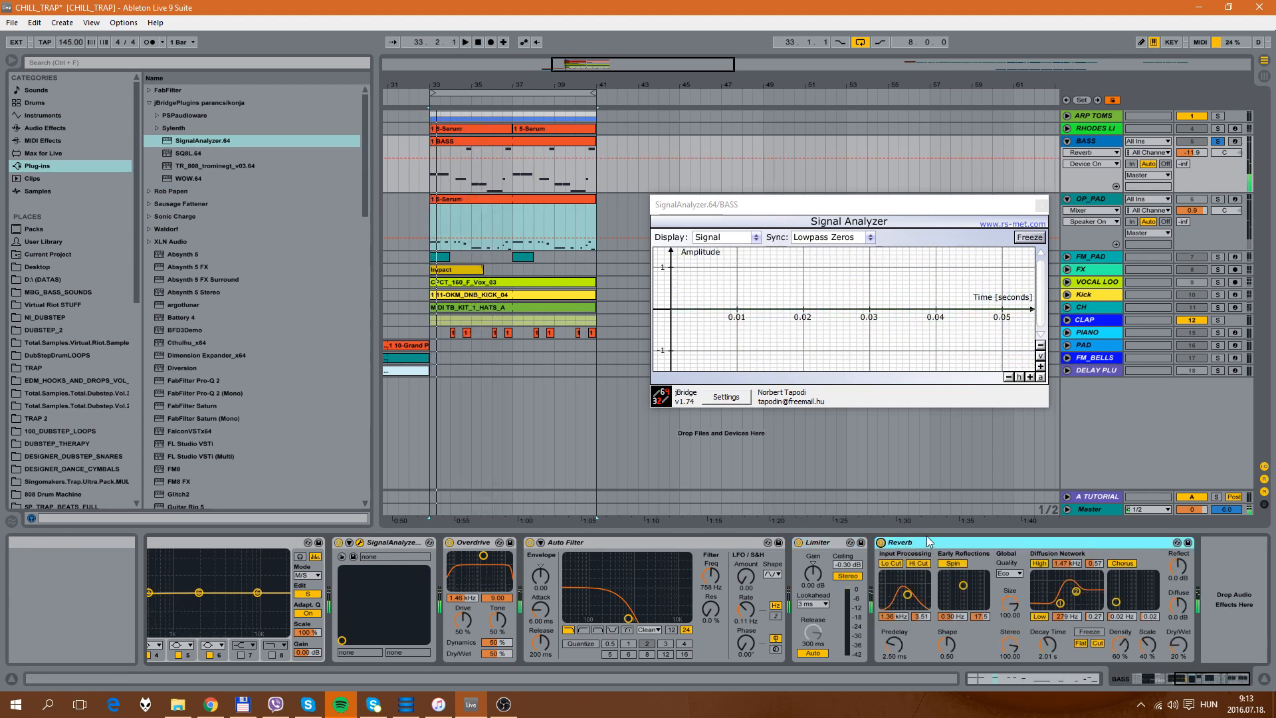
# Step: Place the SignalAnalyzer device after Reverb in the BASS chain and move its window higher above the arrangement during playback
pyautogui.click(396, 545)
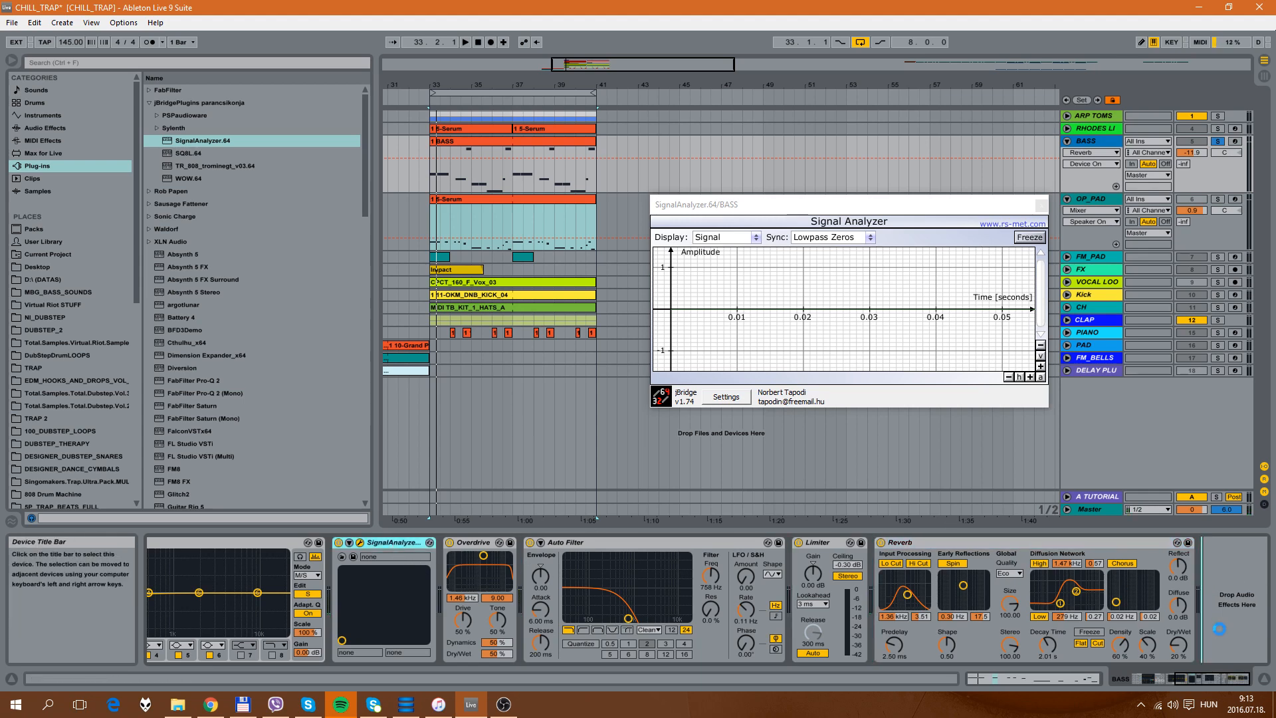
pyautogui.moveTo(1219, 628); pyautogui.dragTo(1187, 661)
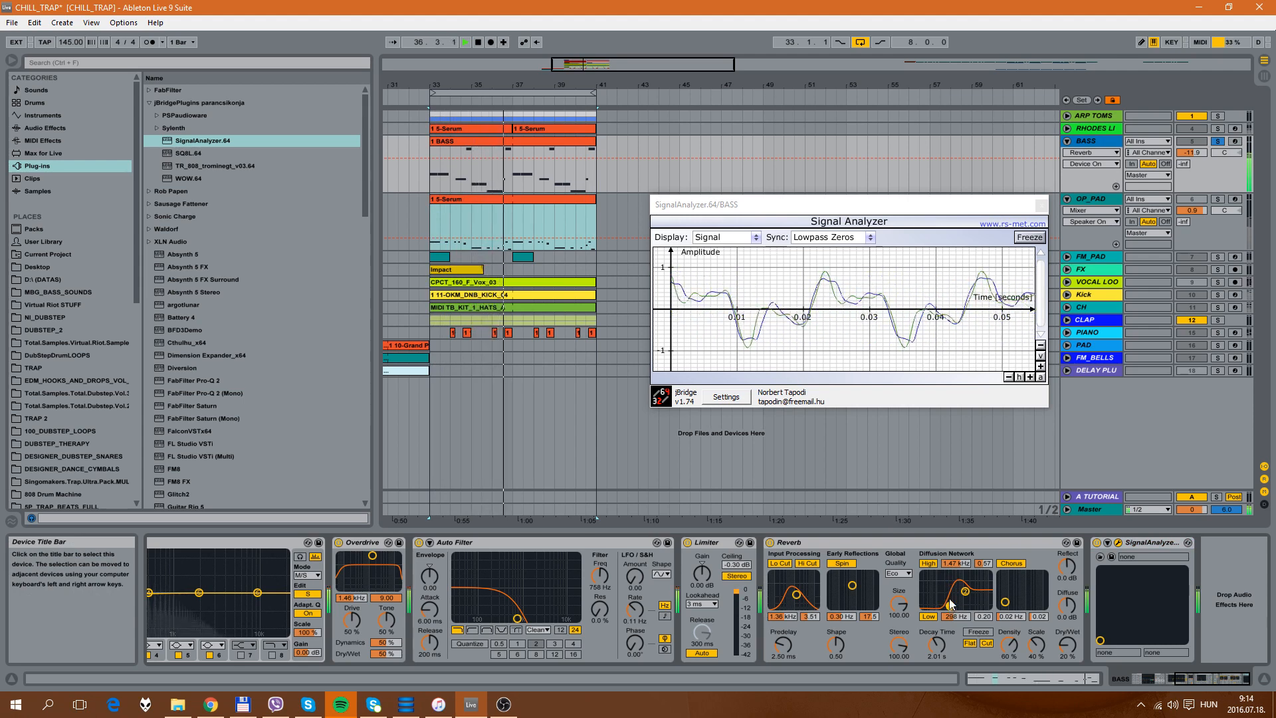
pyautogui.moveTo(868, 206); pyautogui.dragTo(867, 149)
# Step: Compare the bass waveform with Reverb bypassed and active during playback, leave Reverb off, and stop
pyautogui.click(769, 542)
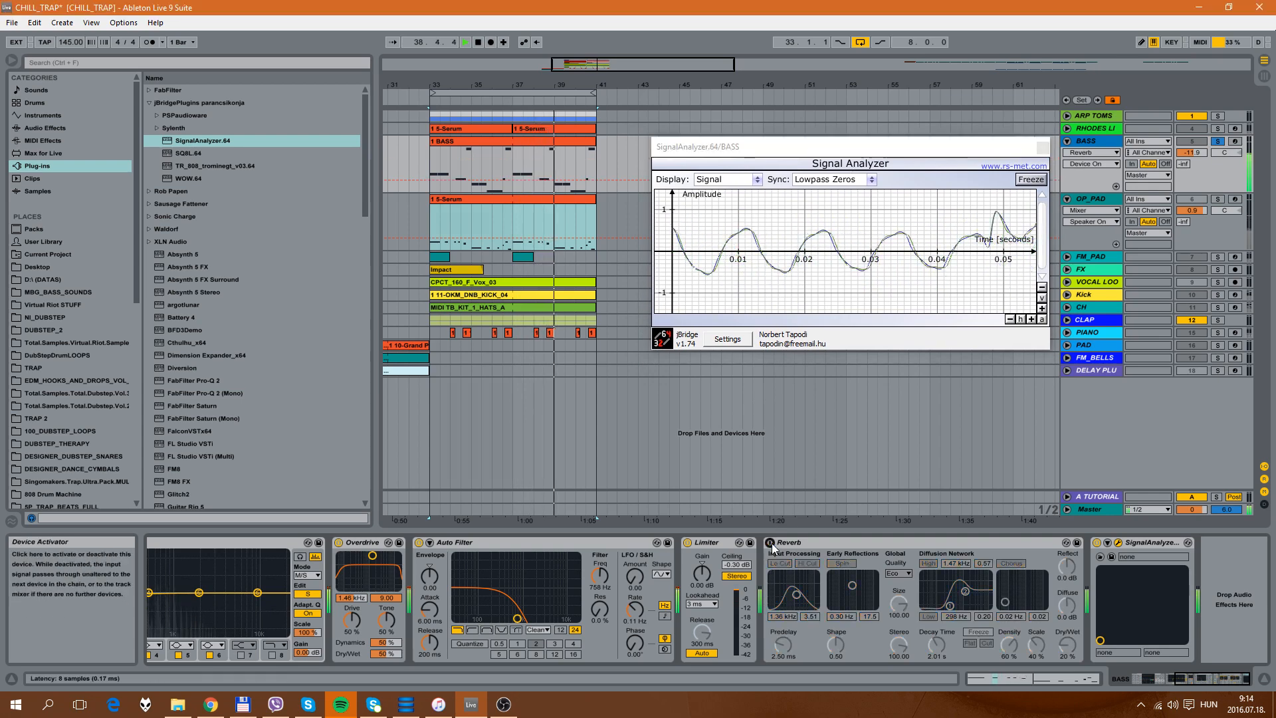
pyautogui.click(769, 542)
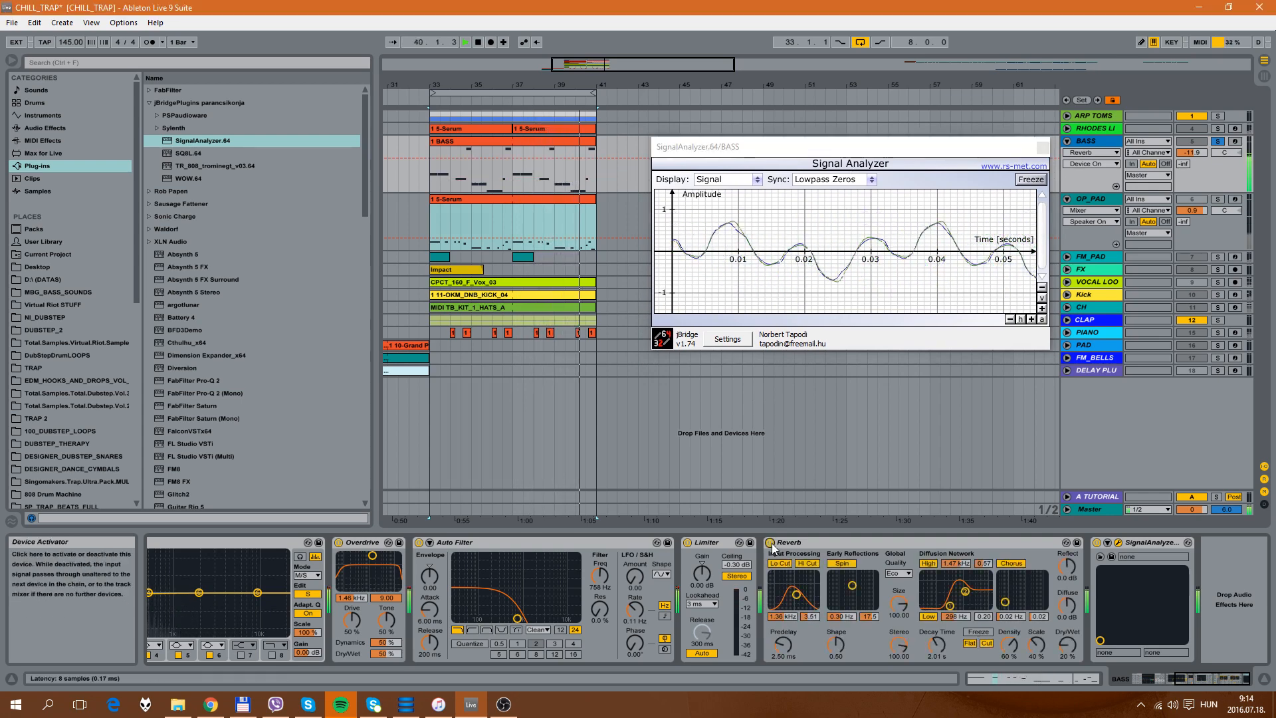
pyautogui.click(769, 542)
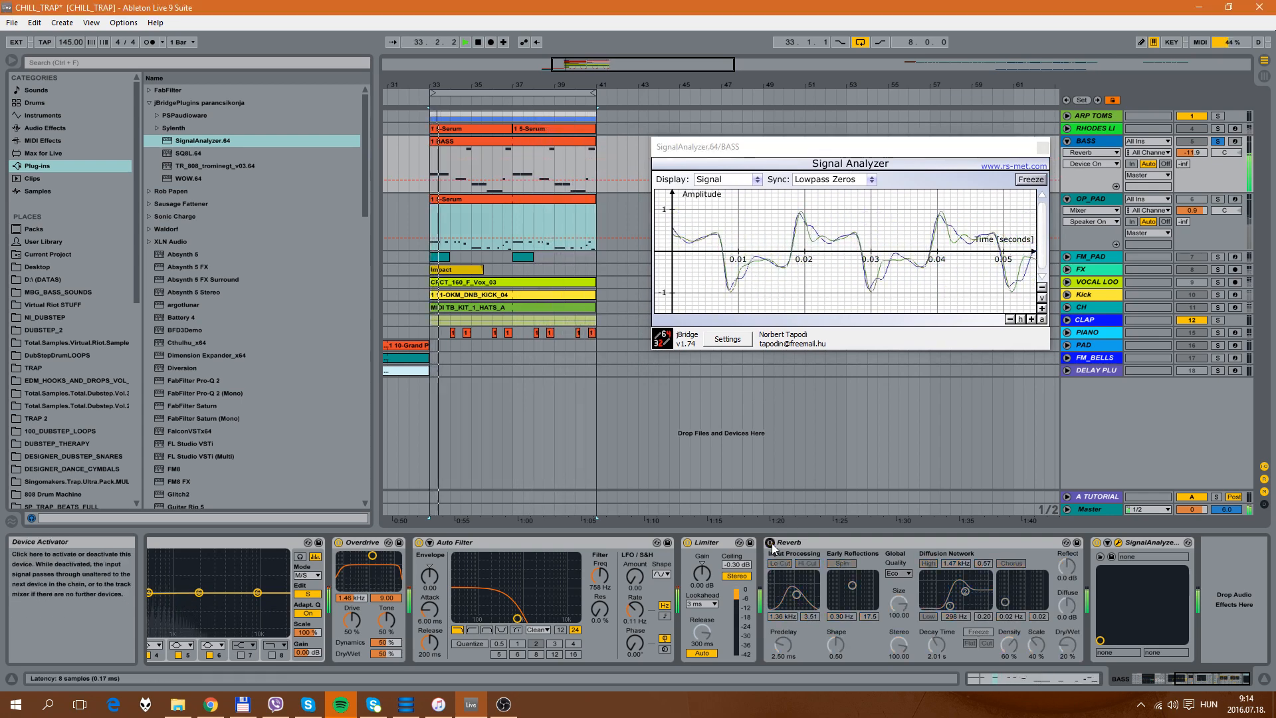
pyautogui.click(769, 542)
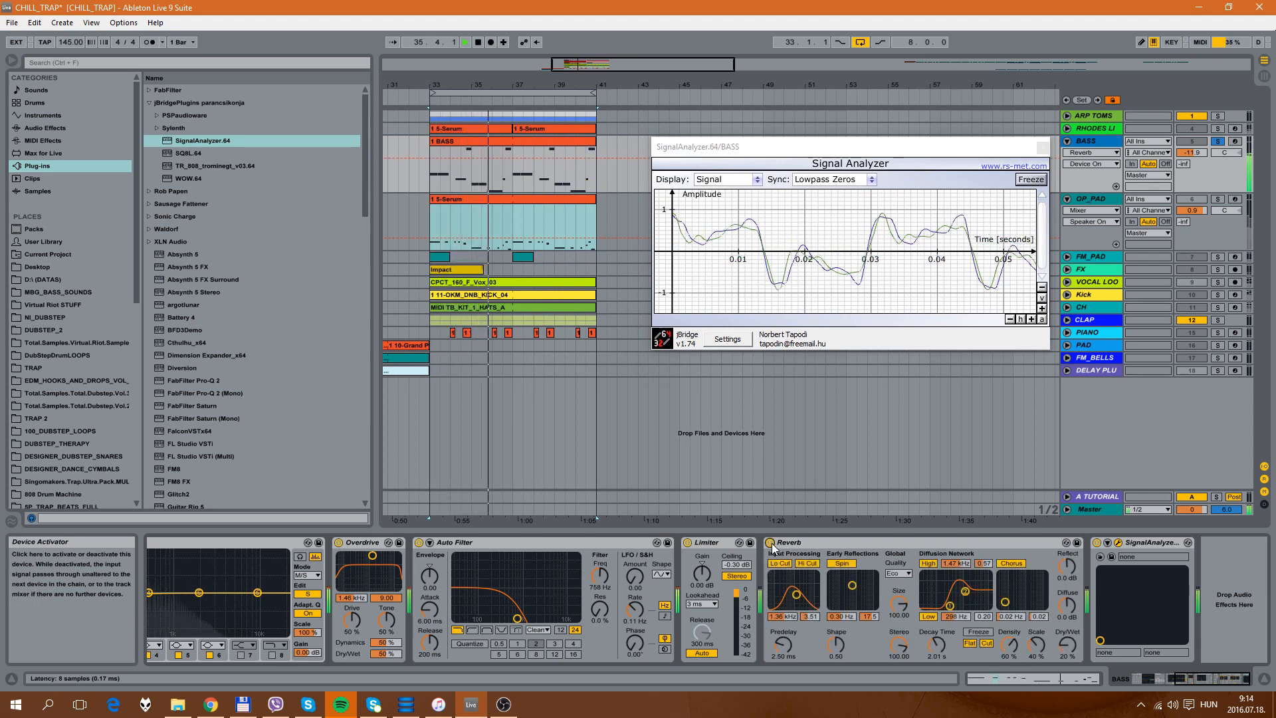
pyautogui.click(769, 542)
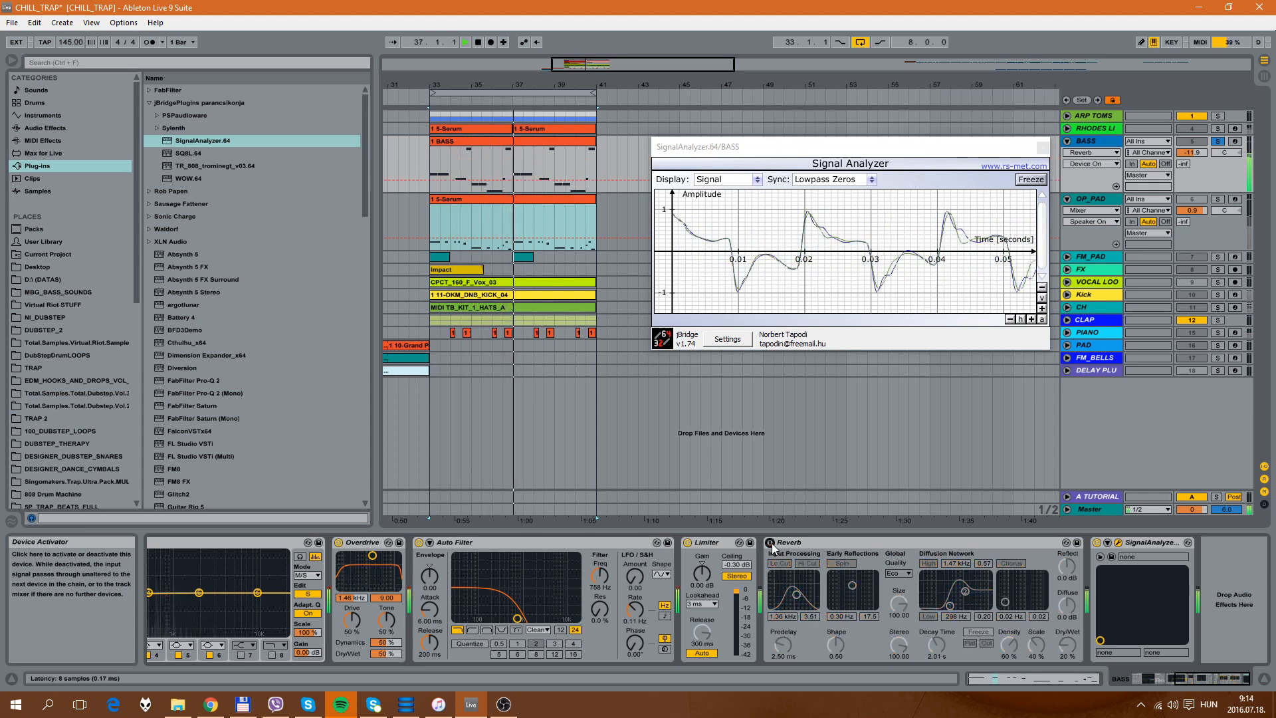
pyautogui.press('space')
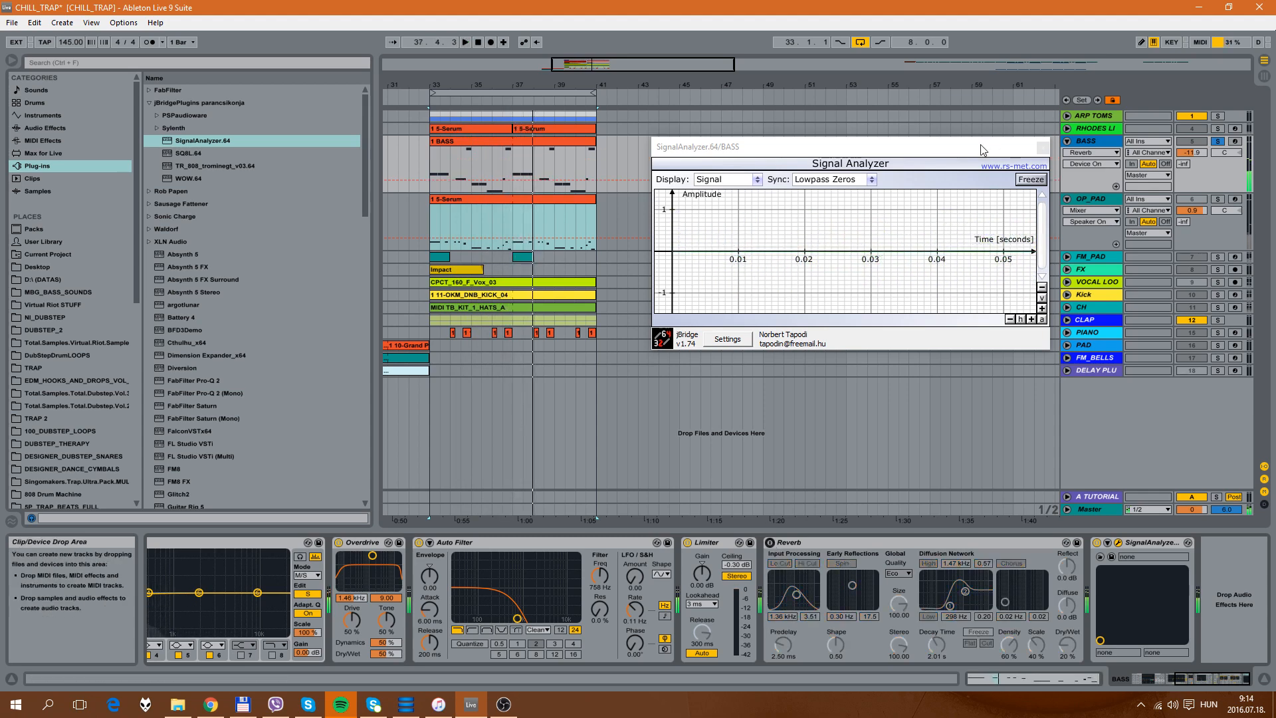
# Step: Close the Signal Analyzer window and show oscillator C's settings in the Organ4 Dance Operator on the BASS track
pyautogui.moveTo(981, 148); pyautogui.dragTo(965, 151)
pyautogui.click(1027, 152)
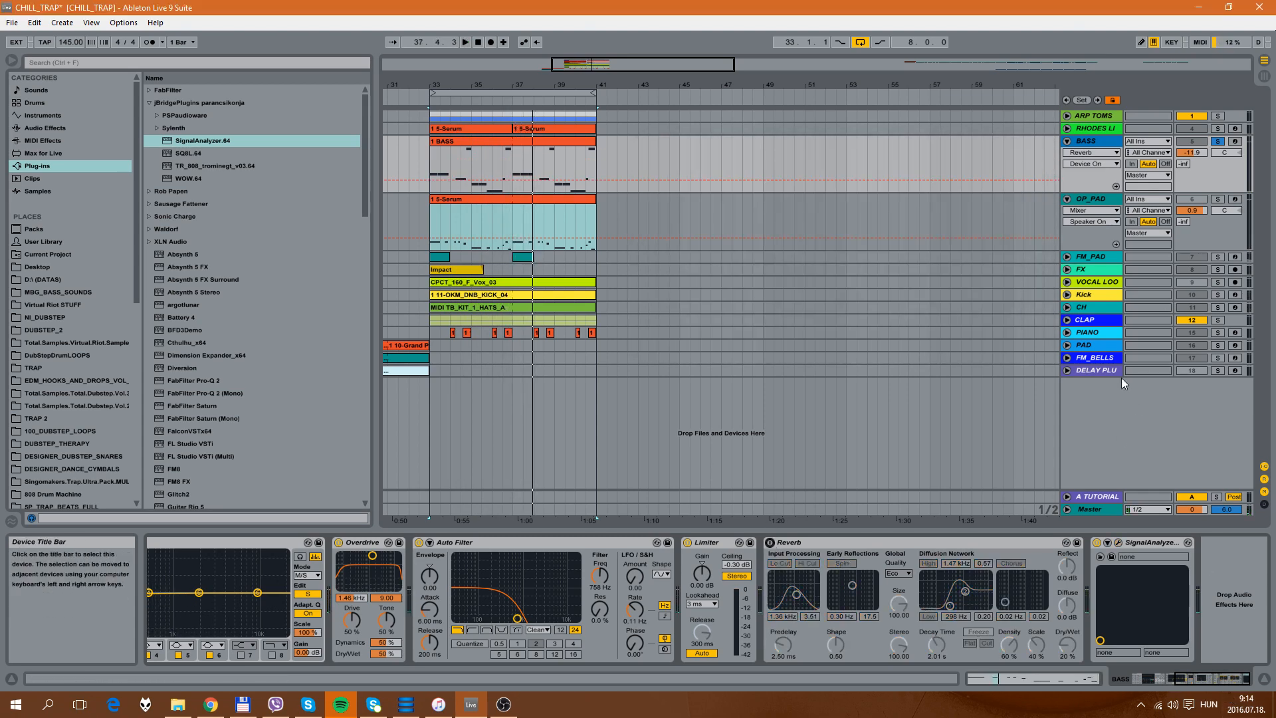
pyautogui.moveTo(1184, 679); pyautogui.dragTo(1166, 678)
pyautogui.click(966, 543)
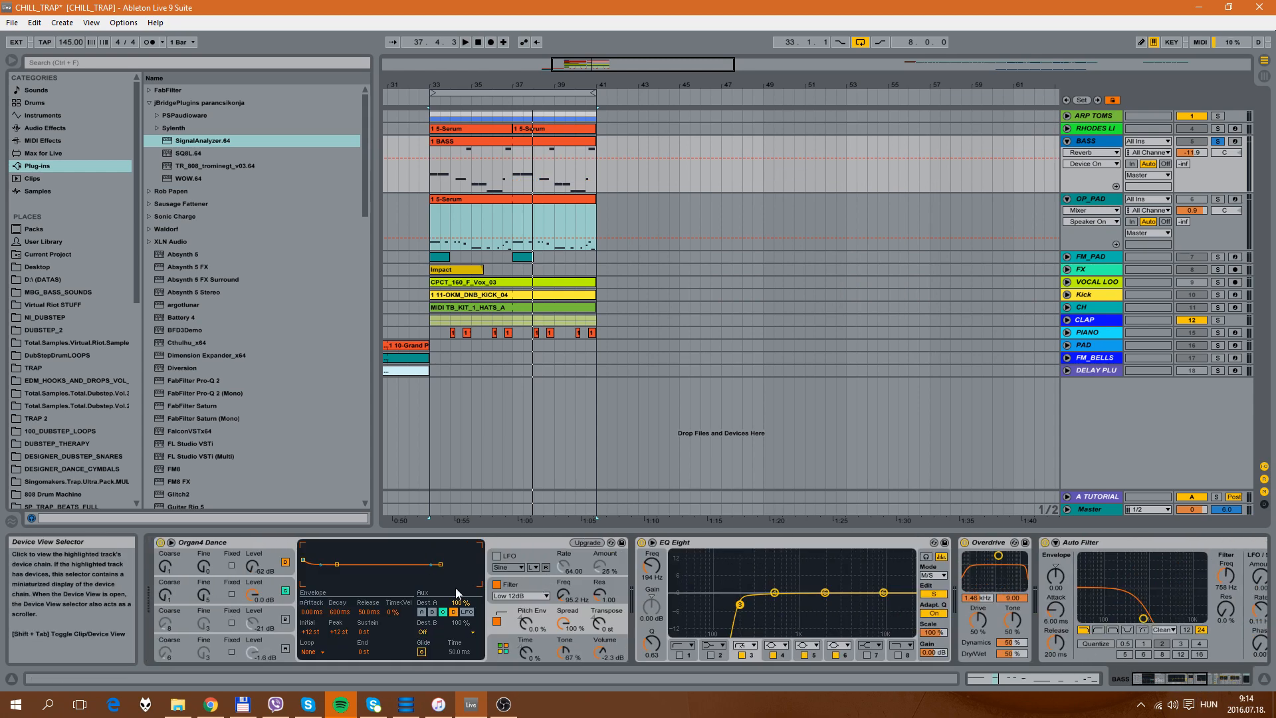
pyautogui.click(252, 592)
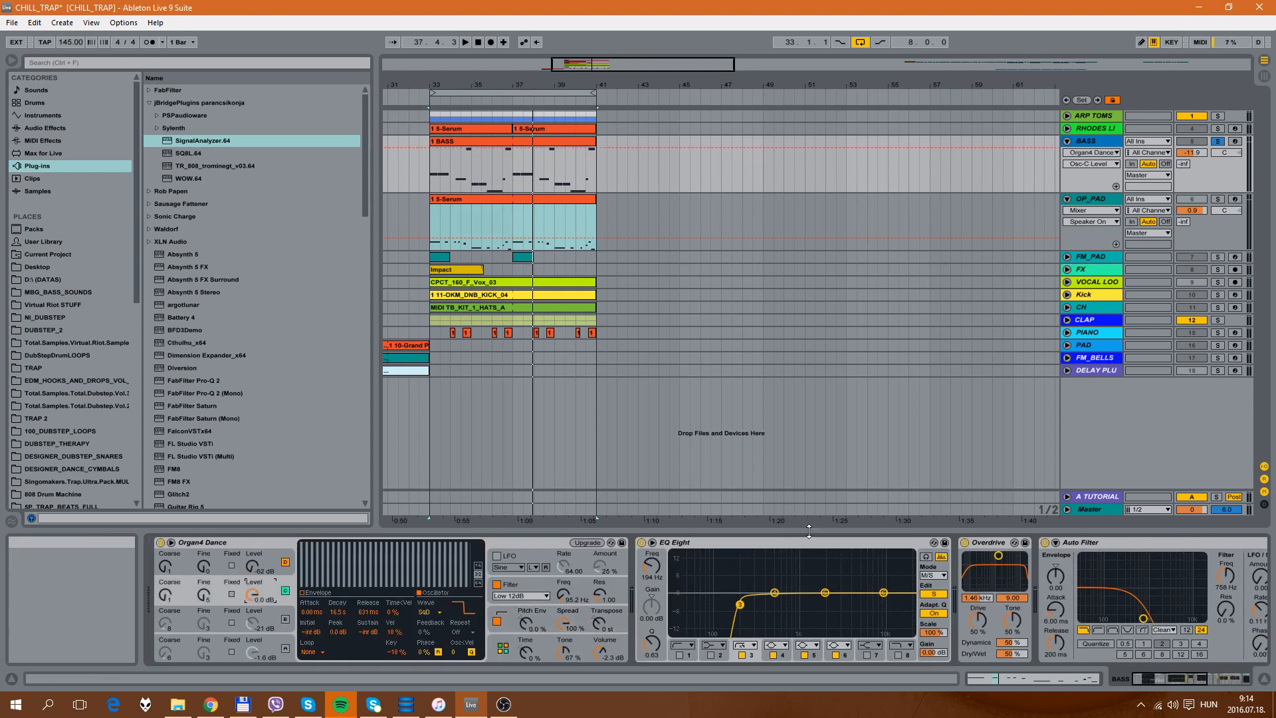
# Step: Unsolo the BASS track, activate the OP_PAD track, and play the looped section with the full mix
pyautogui.moveTo(1172, 679)
pyautogui.mouseDown()
pyautogui.moveTo(1207, 677)
pyautogui.moveTo(1163, 672)
pyautogui.mouseUp()
pyautogui.moveTo(465, 82); pyautogui.dragTo(621, 91)
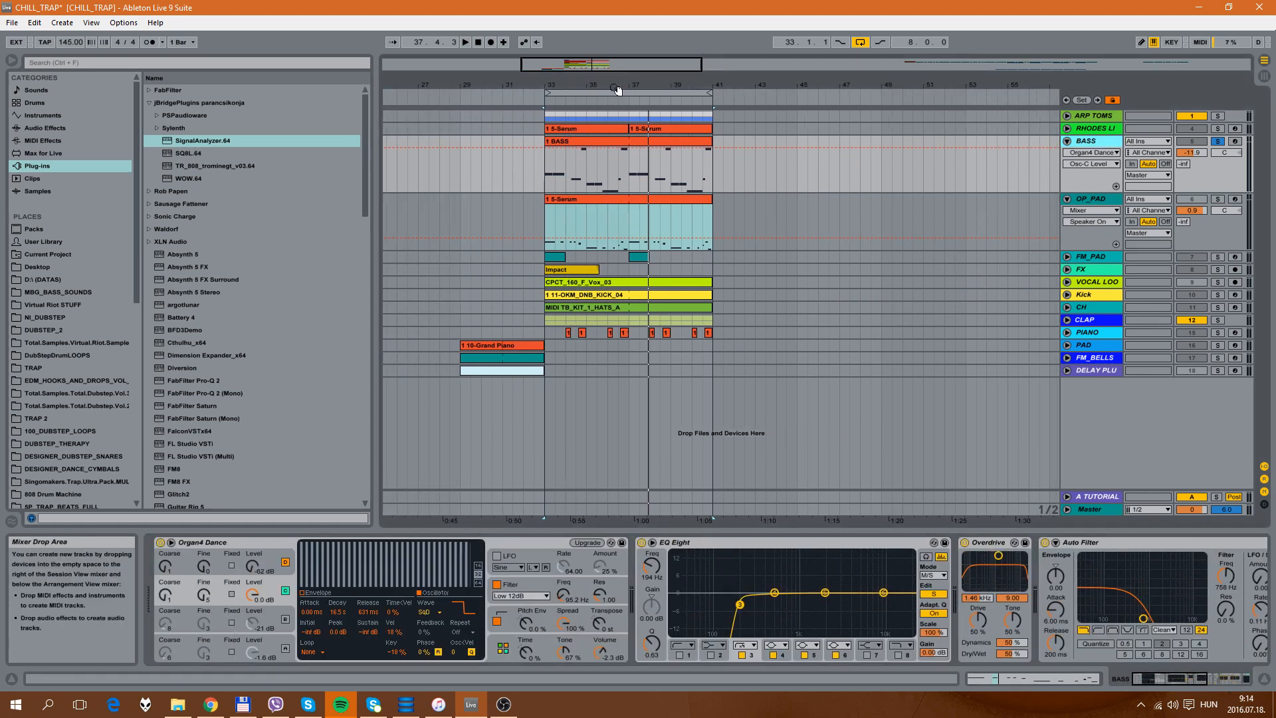
pyautogui.click(1218, 141)
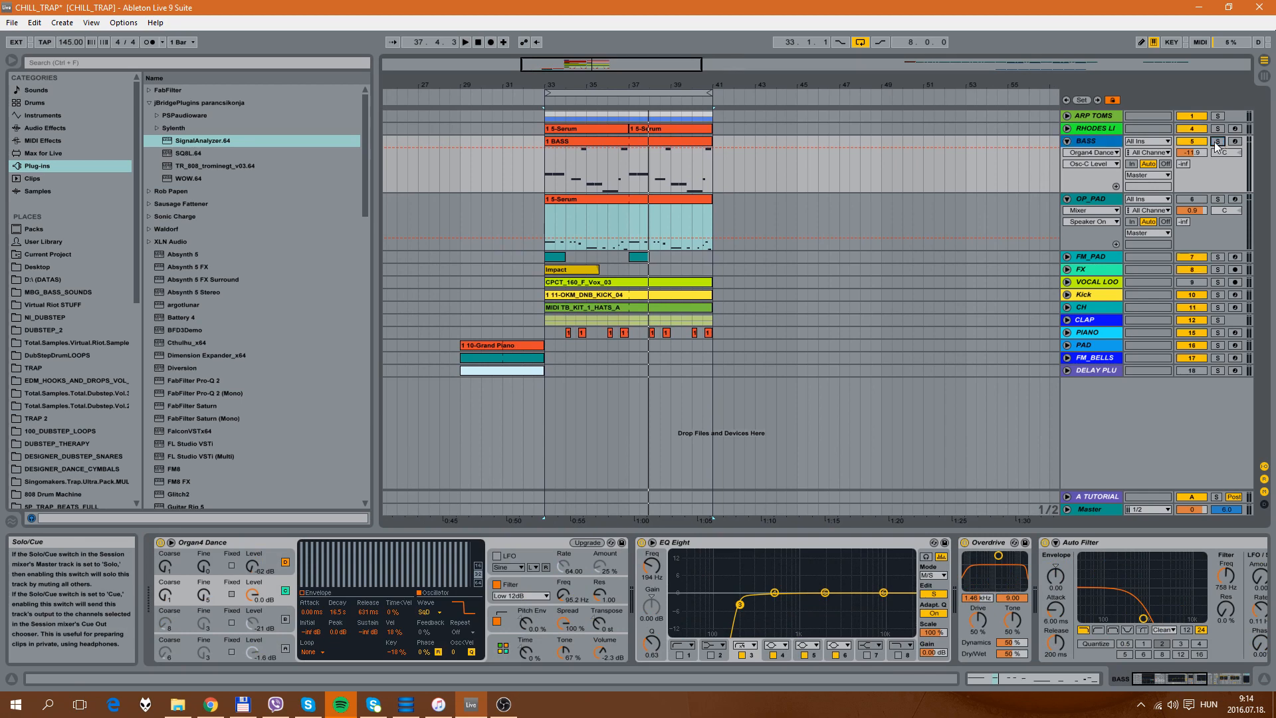
pyautogui.press('space')
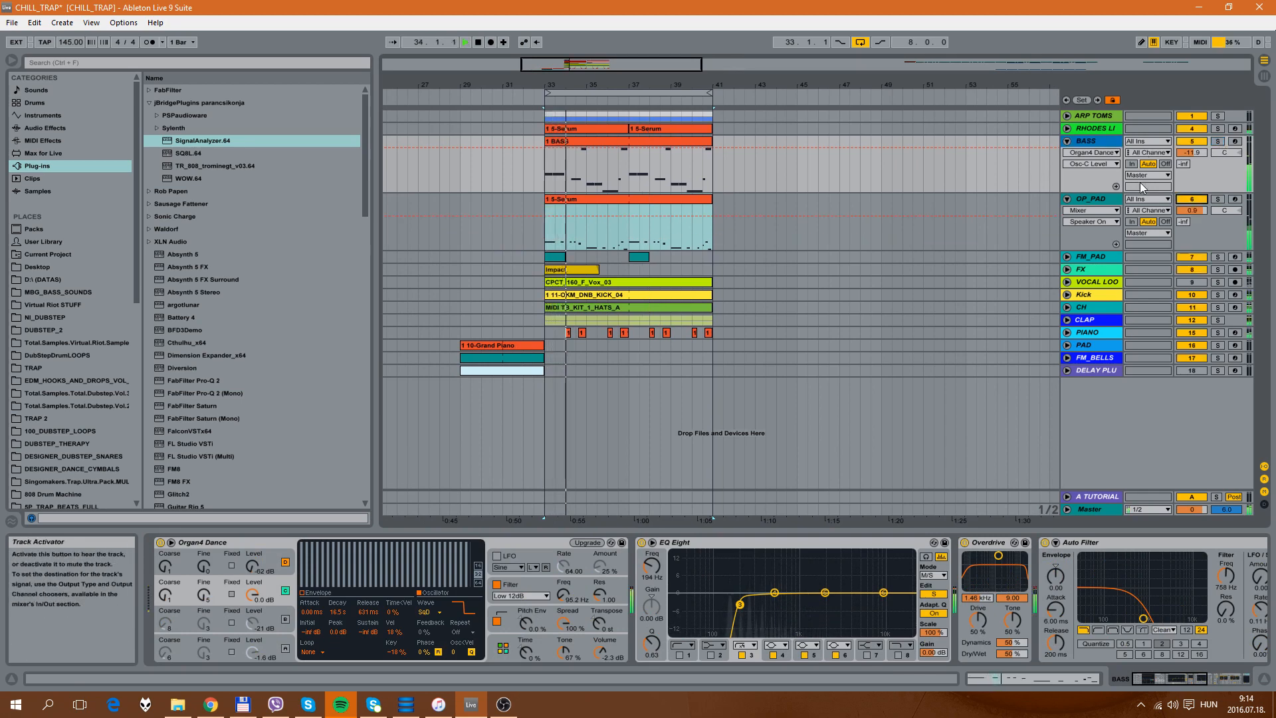
# Step: Fold the BASS and OP_PAD tracks, show OP_PAD's devices, and select and unfold the RHODES LI track
pyautogui.click(1067, 141)
pyautogui.click(1066, 153)
pyautogui.click(1086, 152)
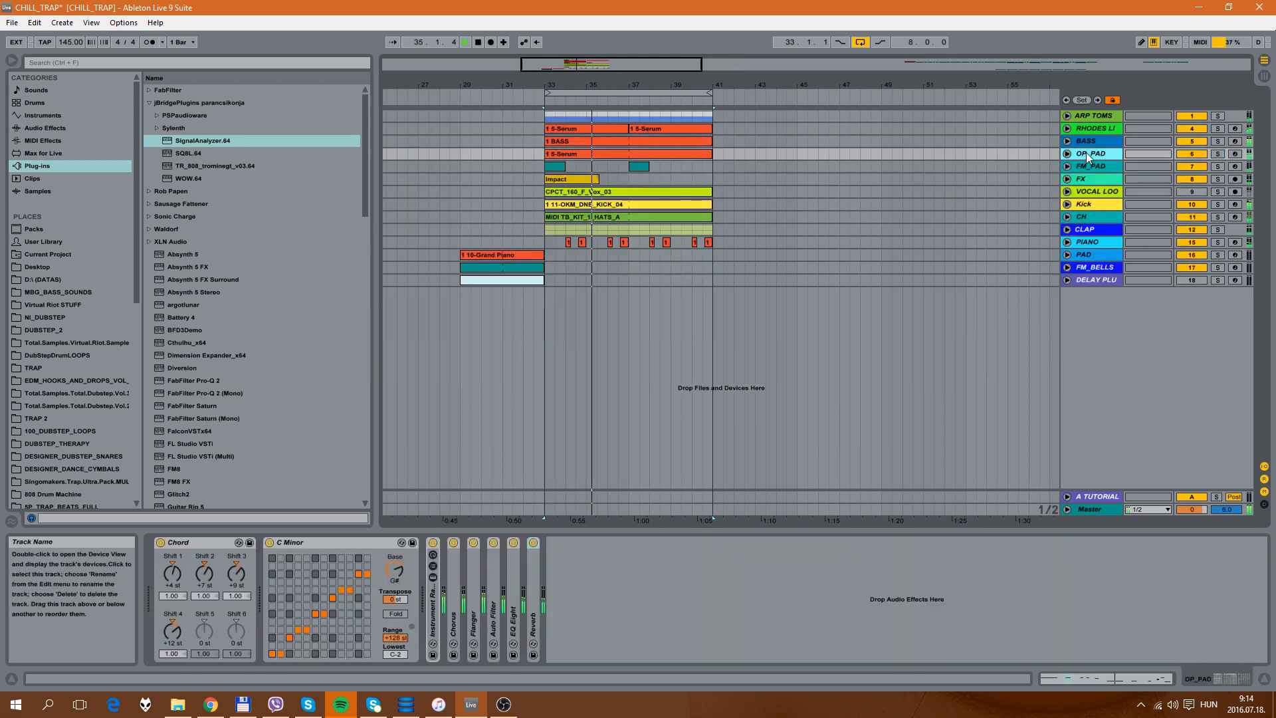
pyautogui.click(1073, 128)
pyautogui.click(1067, 127)
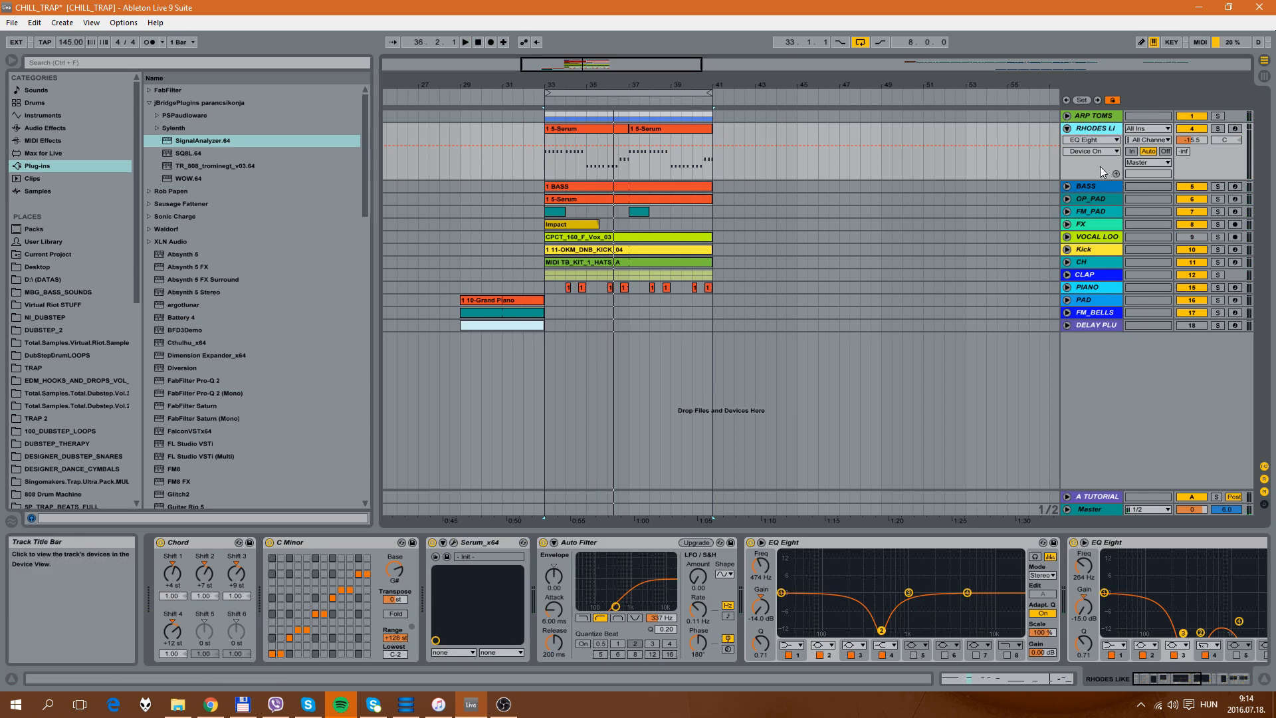
# Step: Examine the device chains of the ARP TOMS and RHODES LI tracks by switching between them
pyautogui.click(1098, 114)
pyautogui.click(1098, 126)
pyautogui.click(1096, 115)
pyautogui.click(1094, 127)
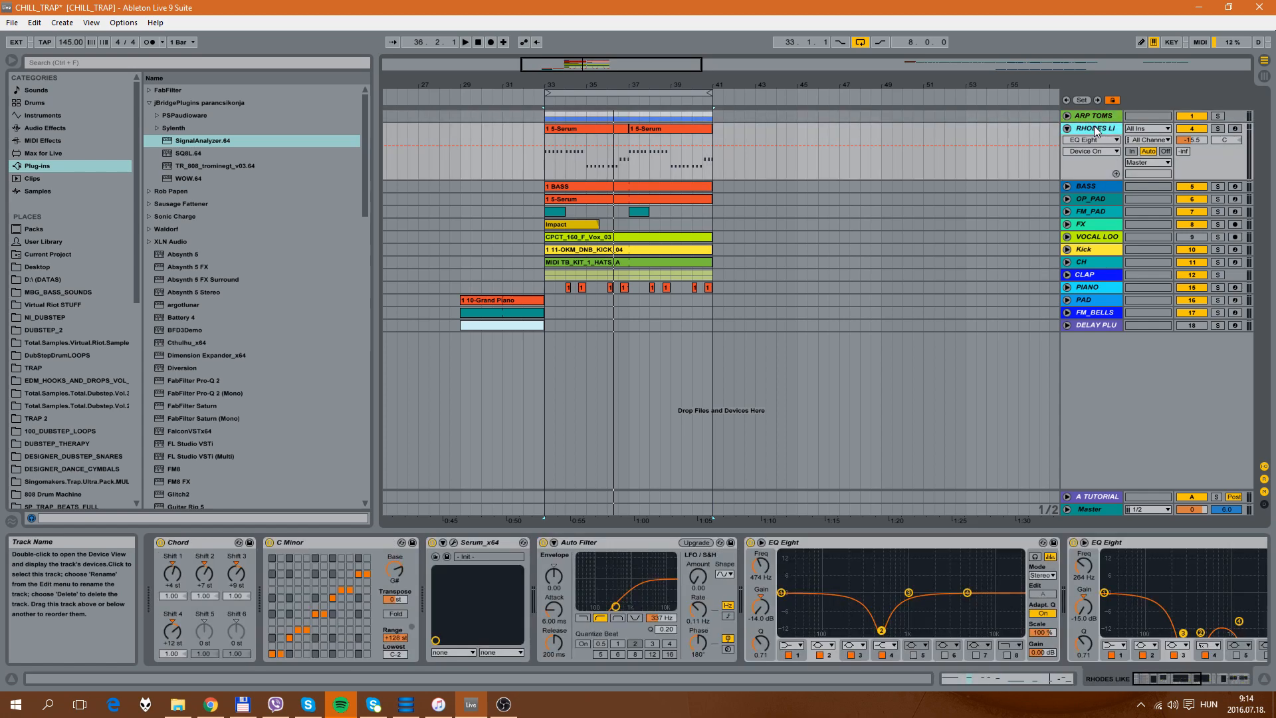
pyautogui.click(1093, 115)
pyautogui.click(1091, 127)
pyautogui.click(1087, 112)
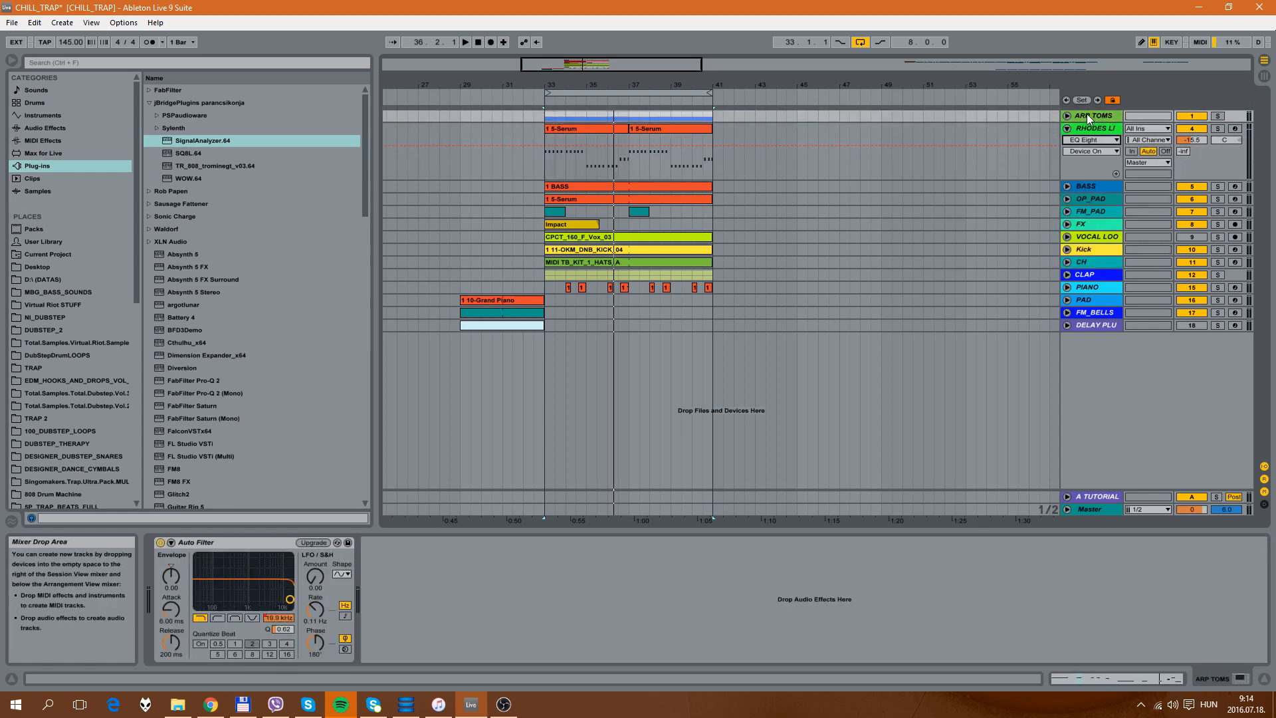
pyautogui.click(1089, 127)
pyautogui.click(1090, 115)
pyautogui.click(1090, 127)
pyautogui.click(1089, 115)
pyautogui.click(1093, 129)
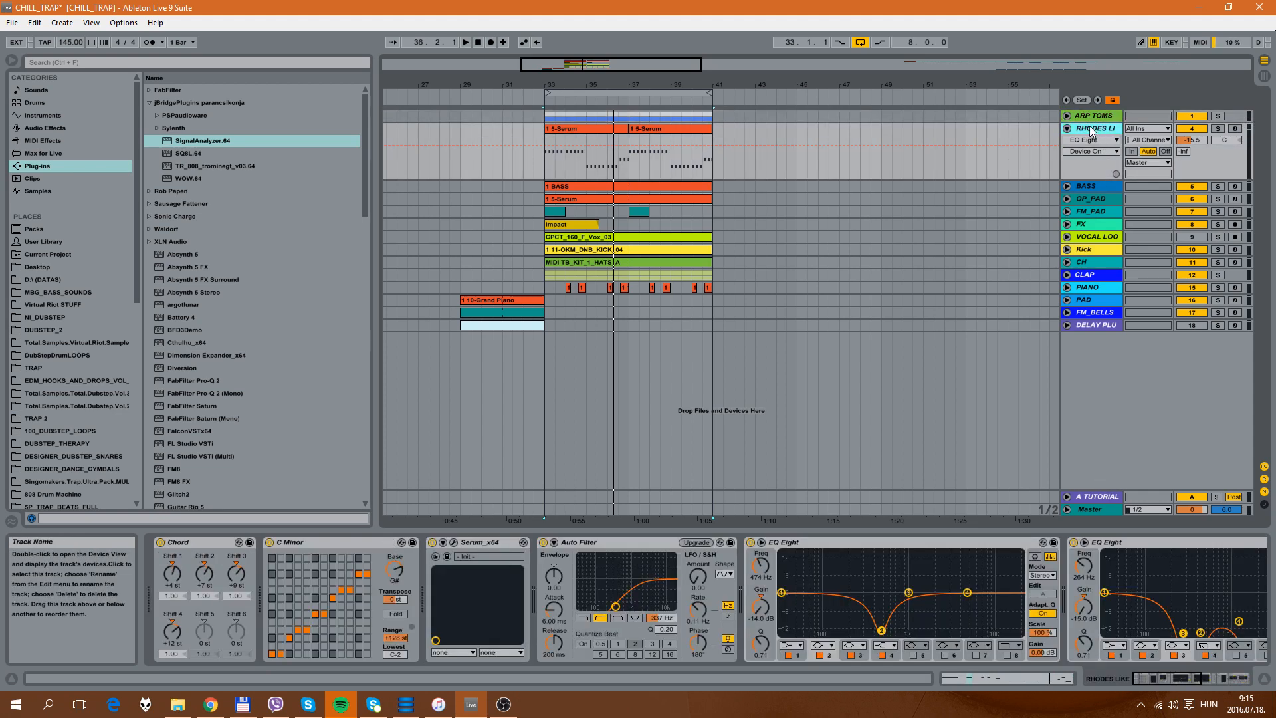